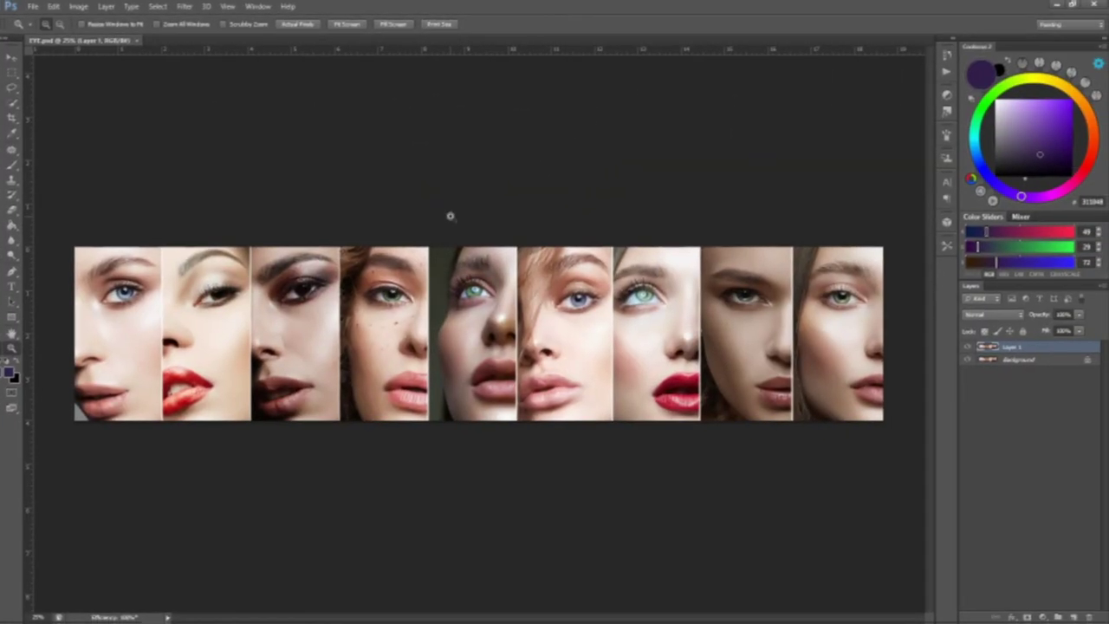
Step: Examine the eyes of the different faces along the row of portraits
click(254, 258)
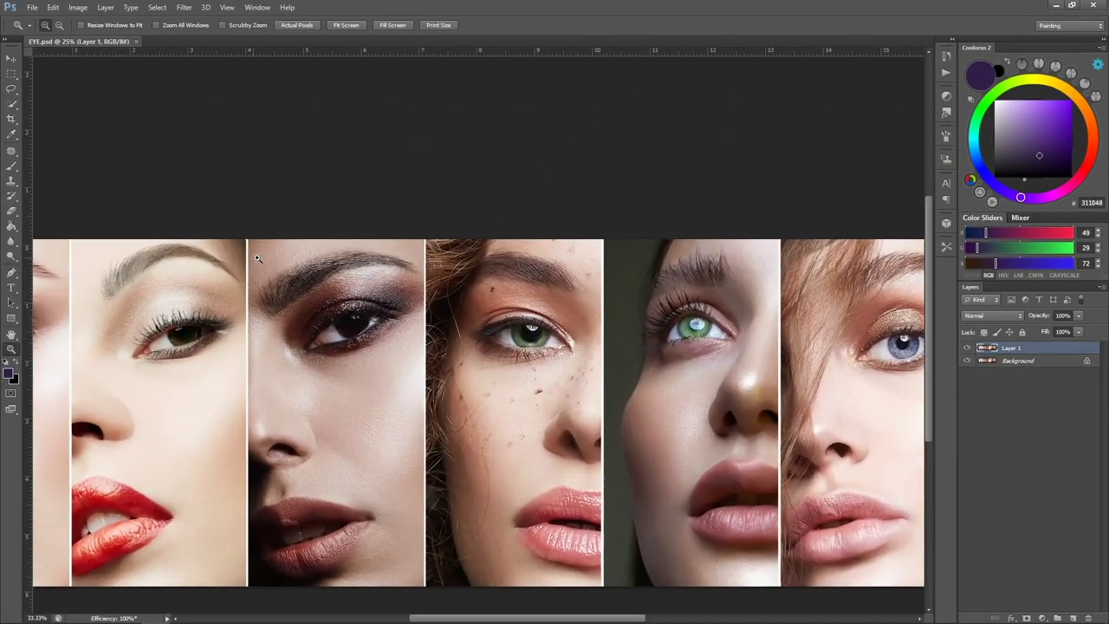
key(space)
drag(251, 351, 546, 323)
drag(782, 336, 364, 324)
drag(854, 324, 326, 320)
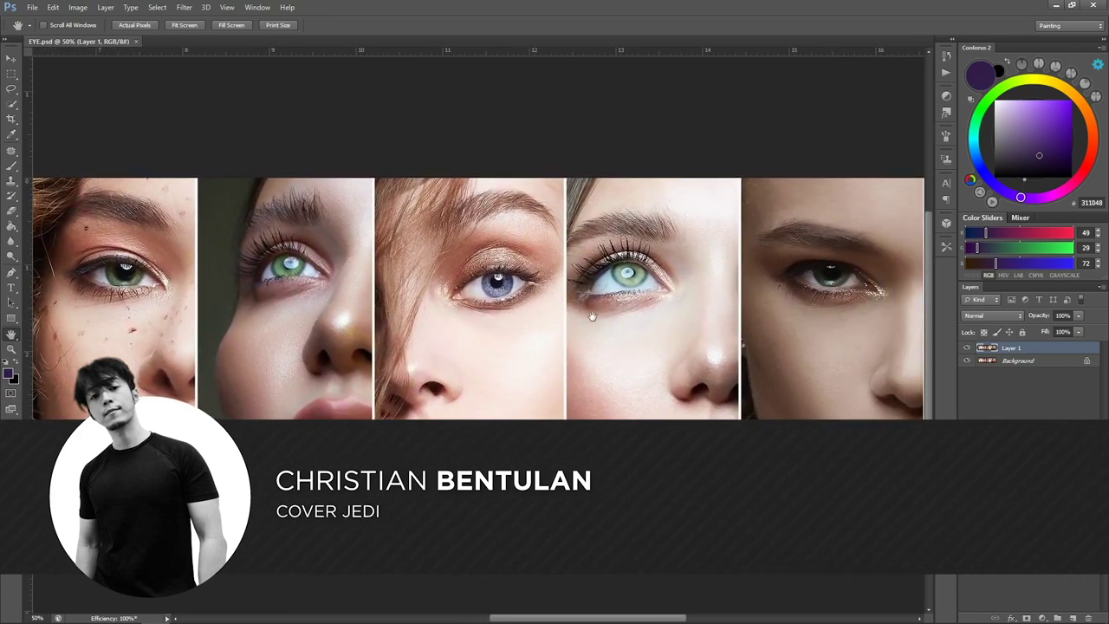
drag(788, 329, 436, 332)
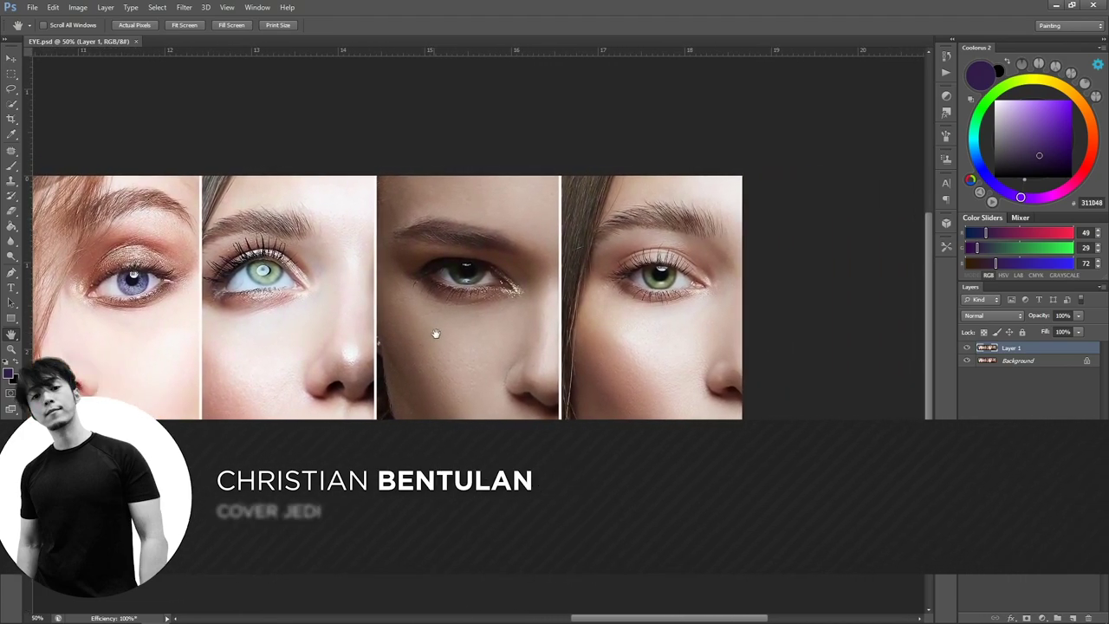
mouse_move(124, 331)
mouse_down()
mouse_move(607, 313)
mouse_move(252, 314)
mouse_up()
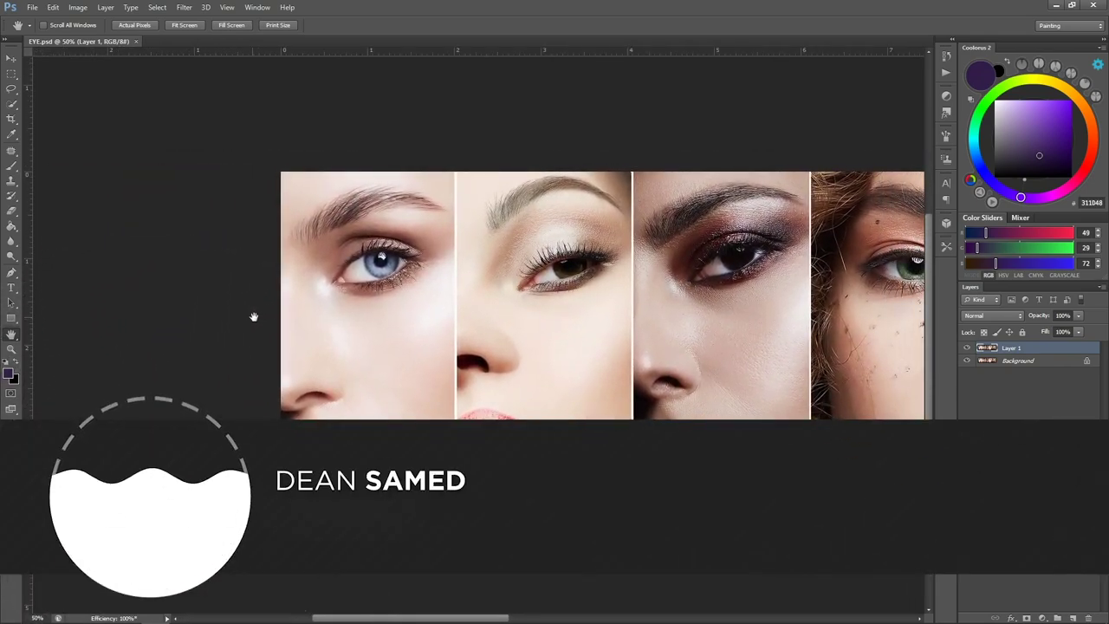
Step: Add a new layer above Layer 1 and name it "Changing color"
click(1072, 616)
double_click(1011, 348)
text(Changin co)
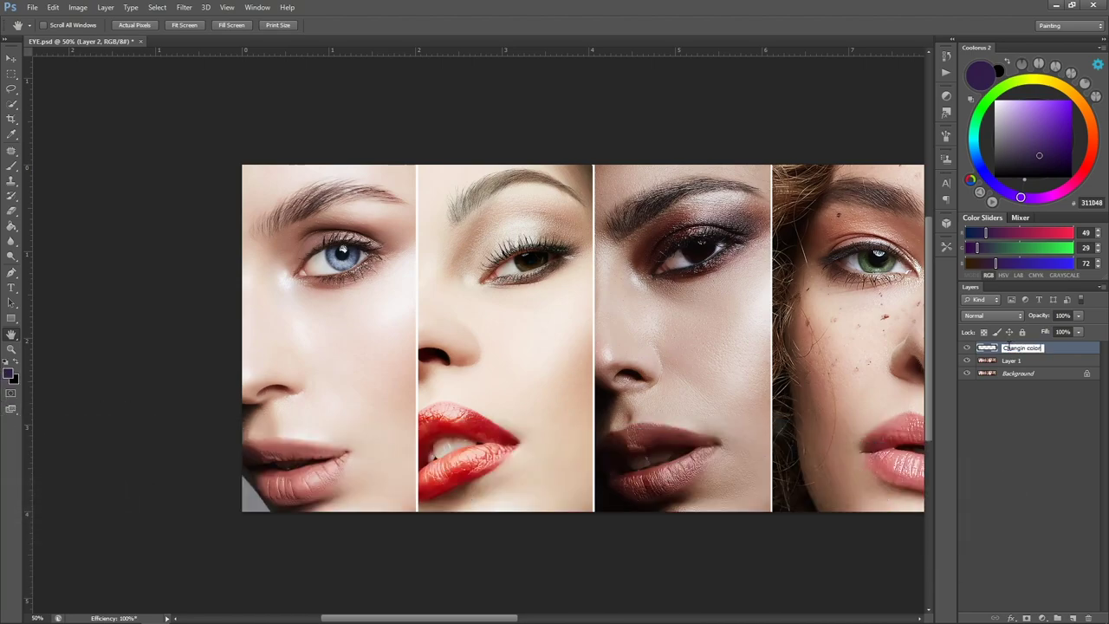
text(lor)
key(Return)
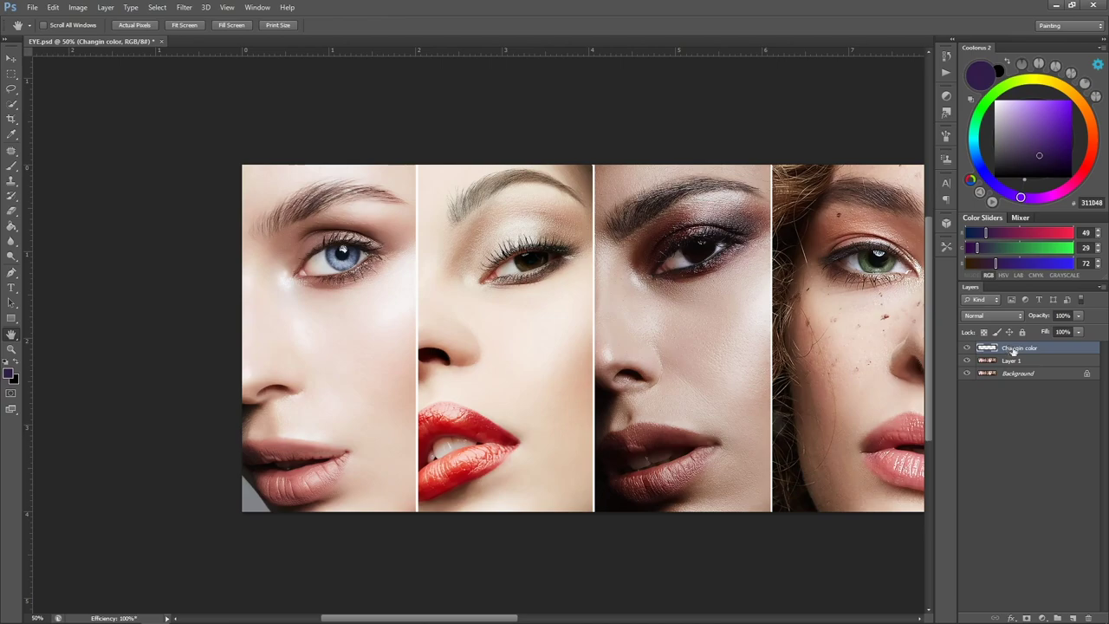
double_click(1019, 347)
text(g)
key(Return)
Step: Reduce the Brush size to 50 and set the Changing color layer's blend mode to Color
key(z)
click(312, 219)
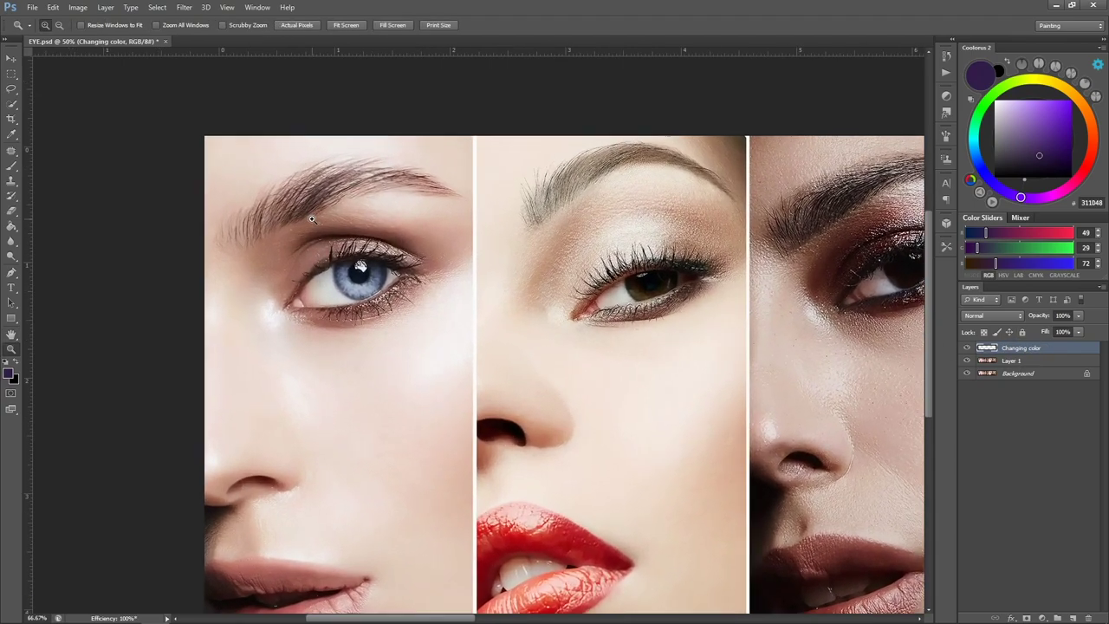
click(312, 218)
key(b)
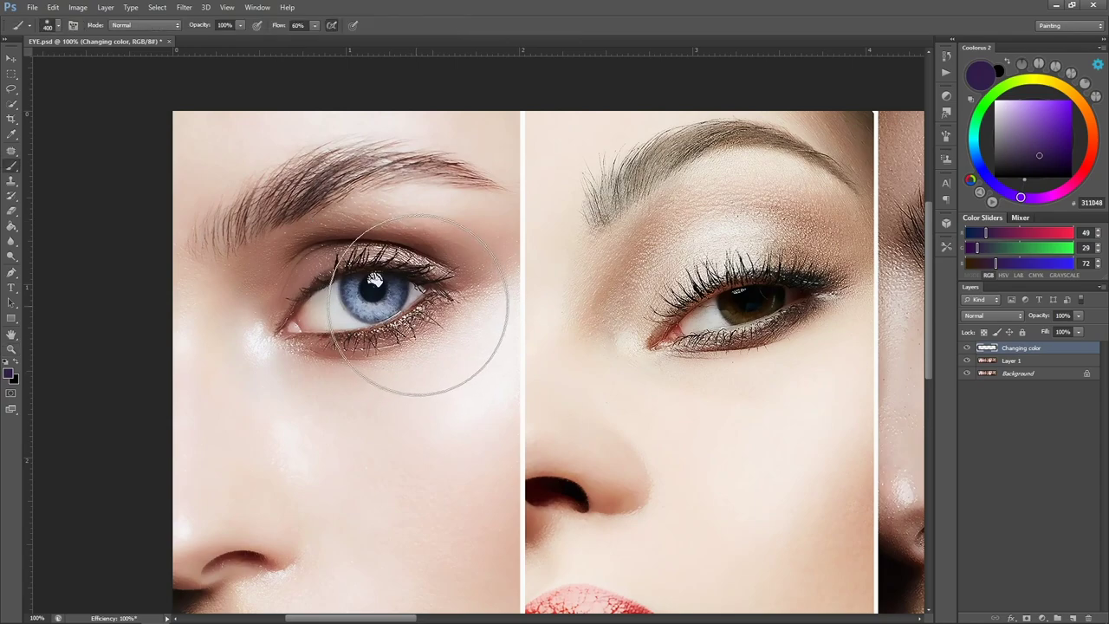
key(bracketleft)
key(bracketleft)
key(bracketleft)
key(bracketleft)
key(bracketleft)
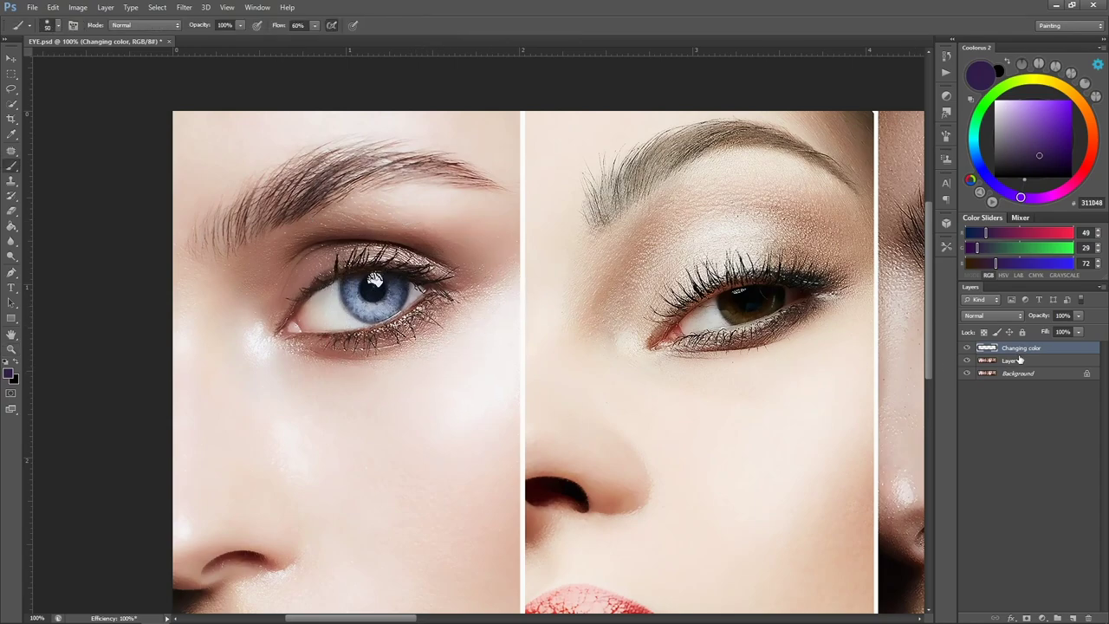
click(992, 315)
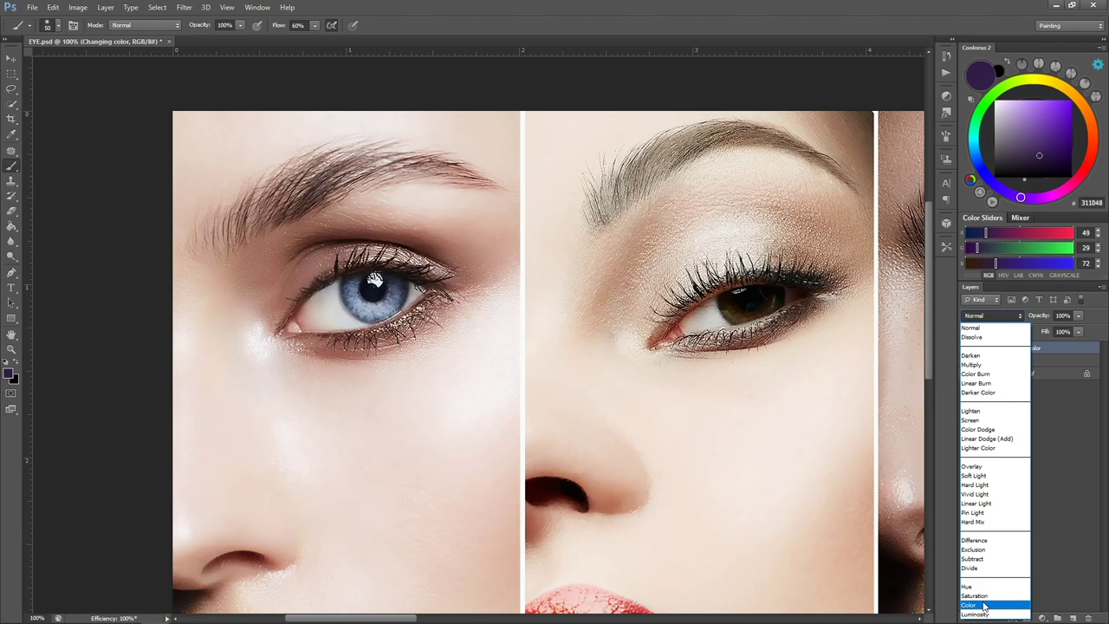
click(980, 604)
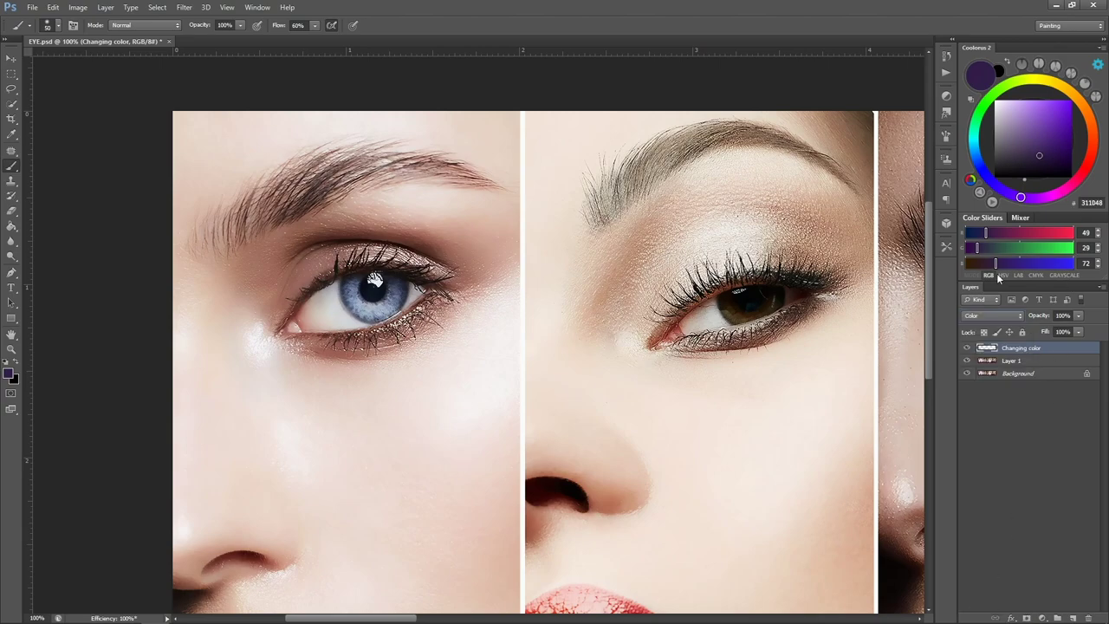
Step: Choose the bright green 29C700 as the foreground colour for the first eye's iris
key(z)
click(349, 290)
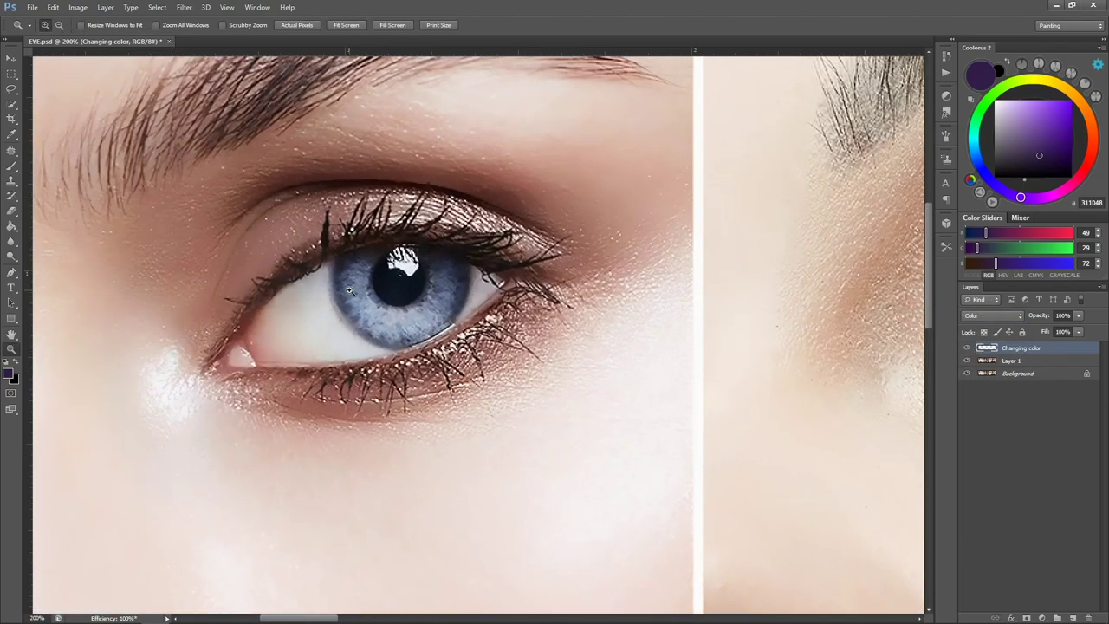
click(992, 99)
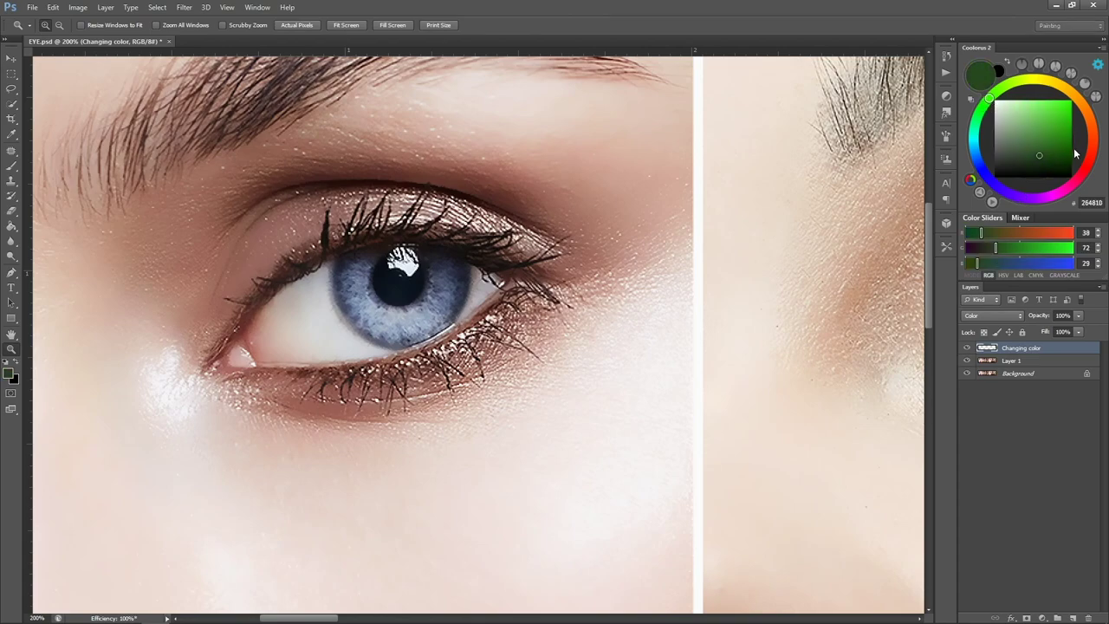
drag(1059, 139, 1071, 117)
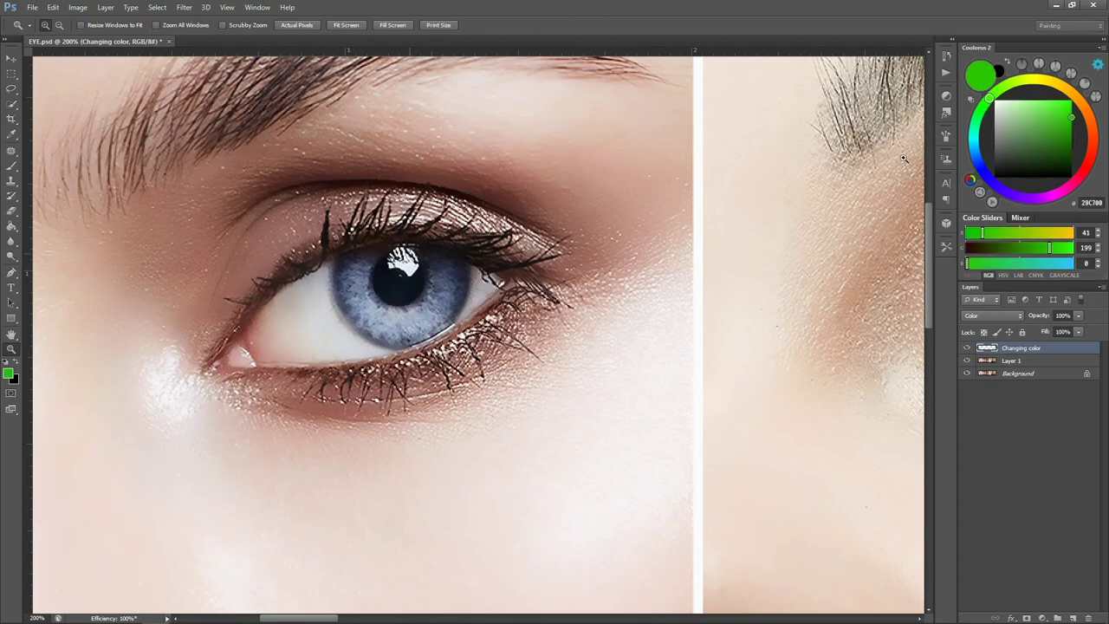
Step: Paint the whole iris of the first eye green with the Brush at size 20, leaving the pupil uncovered
key(b)
key(bracketleft)
key(bracketleft)
key(bracketleft)
key(bracketleft)
key(bracketleft)
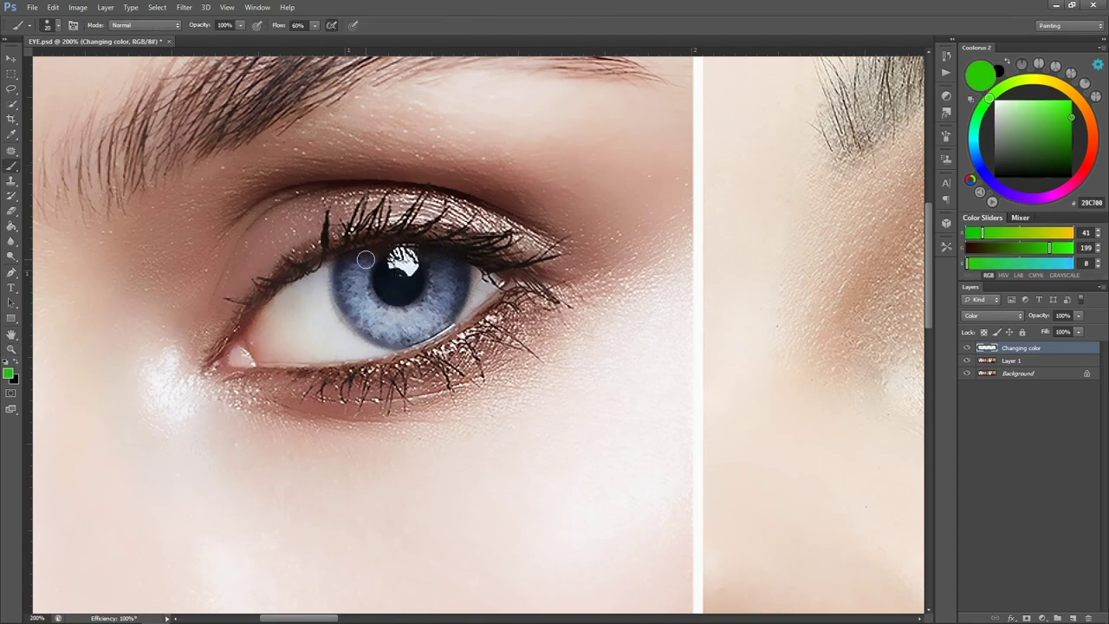
mouse_move(359, 288)
mouse_down()
mouse_move(395, 333)
mouse_move(438, 277)
mouse_move(439, 308)
mouse_move(370, 277)
mouse_move(364, 300)
mouse_move(449, 272)
mouse_move(427, 298)
mouse_up()
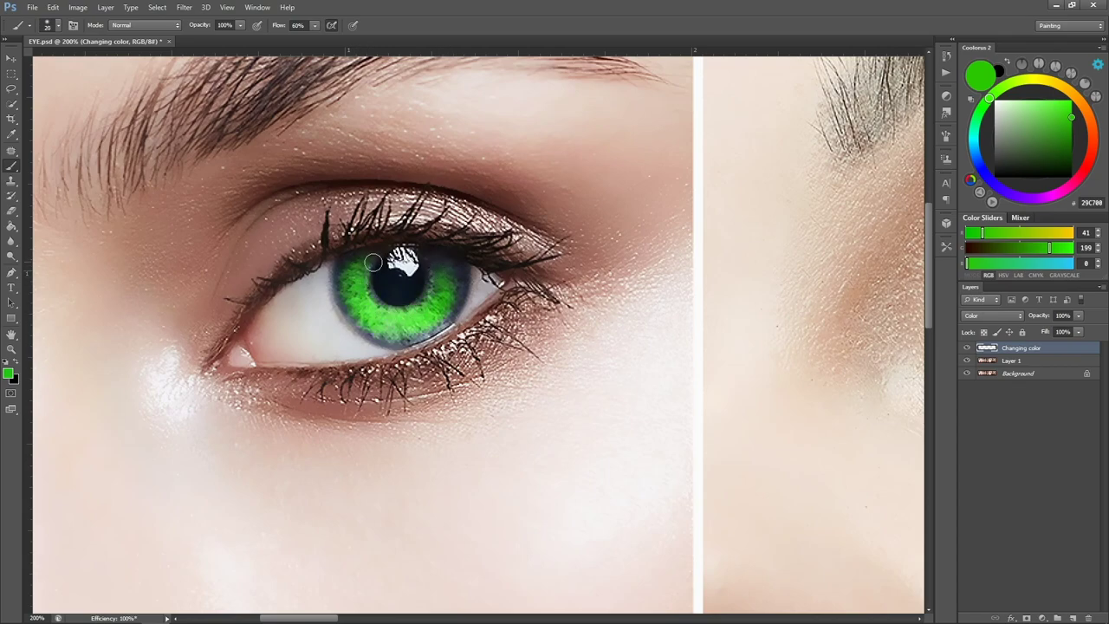
mouse_move(372, 262)
mouse_down()
mouse_move(344, 297)
mouse_move(377, 326)
mouse_move(449, 264)
mouse_up()
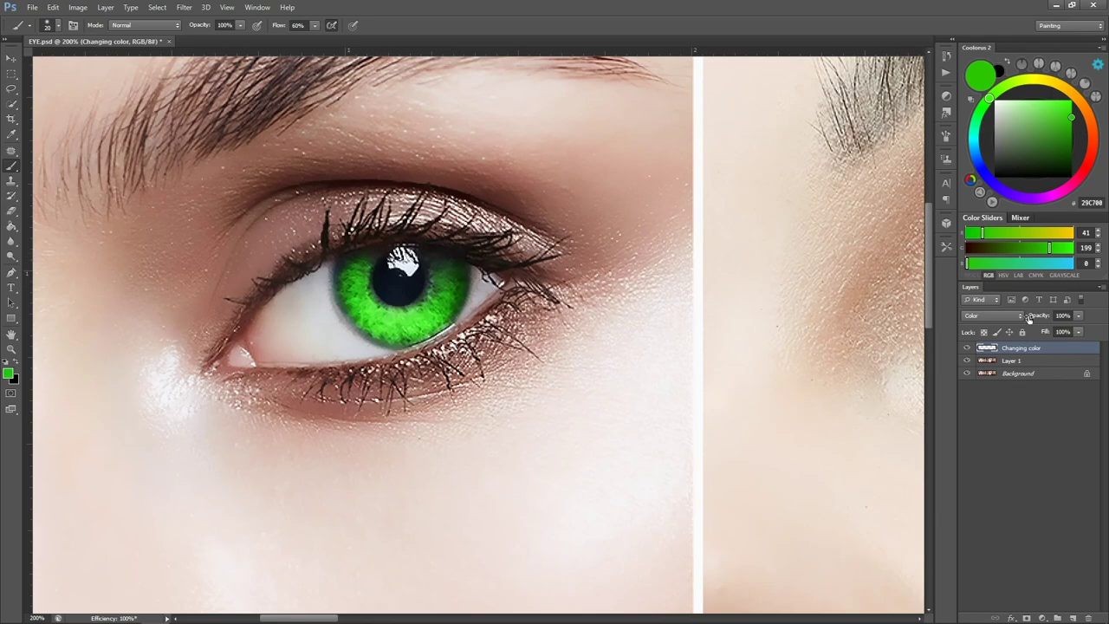
Step: Rename the painted colour layer as "Changing color first eye"
double_click(1031, 347)
text(forst)
text(irst eye)
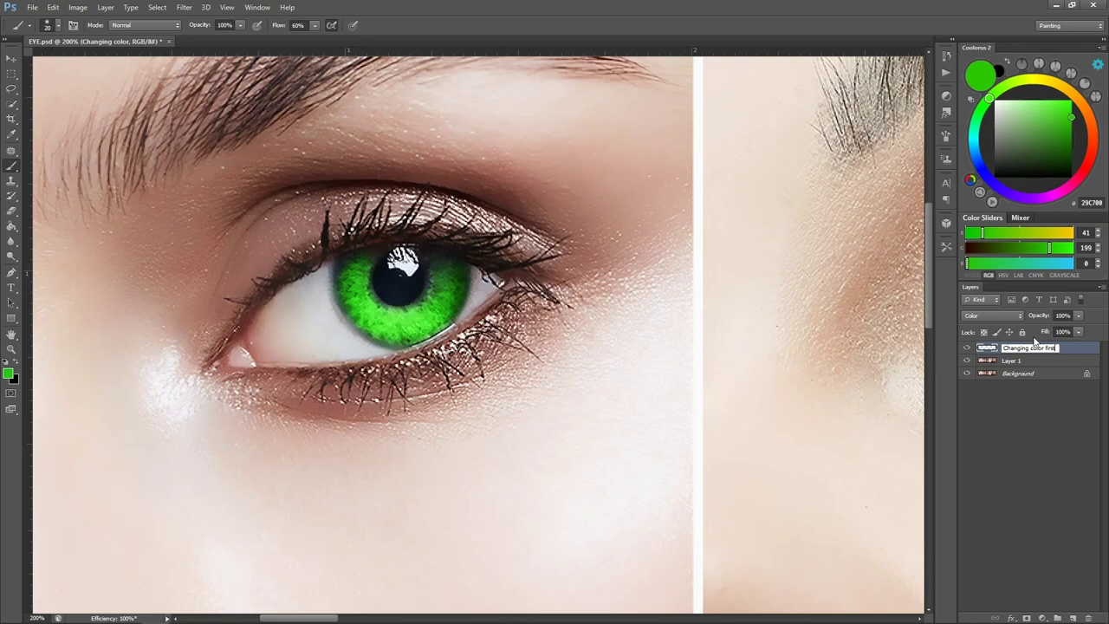
key(Return)
key(z)
alt+click(383, 251)
alt+click(383, 252)
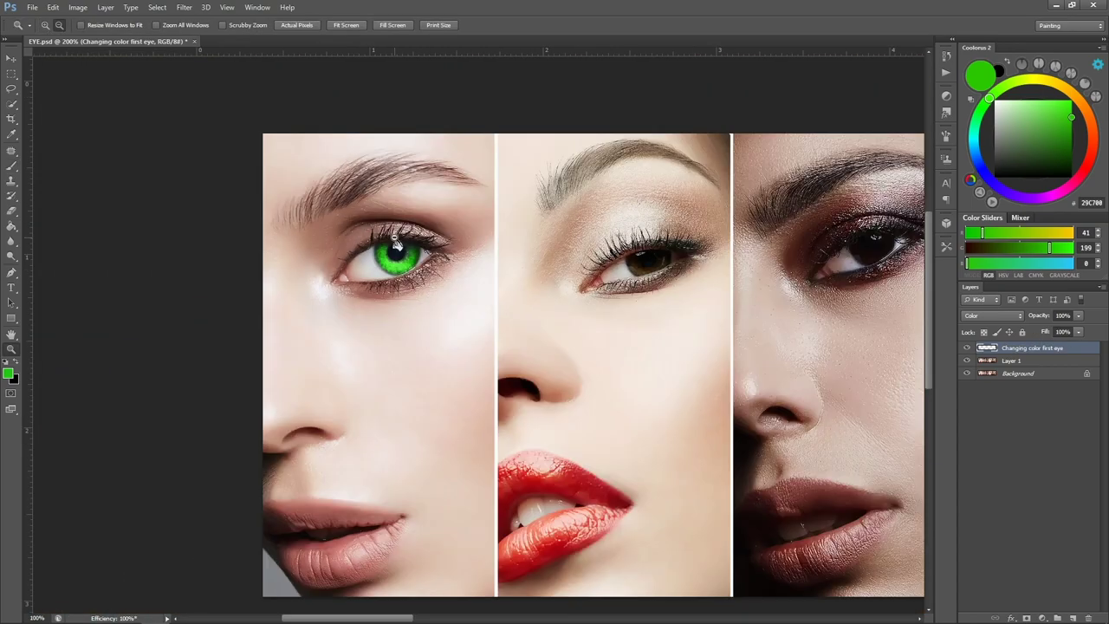
alt+click(390, 245)
alt+click(390, 245)
click(421, 244)
click(471, 234)
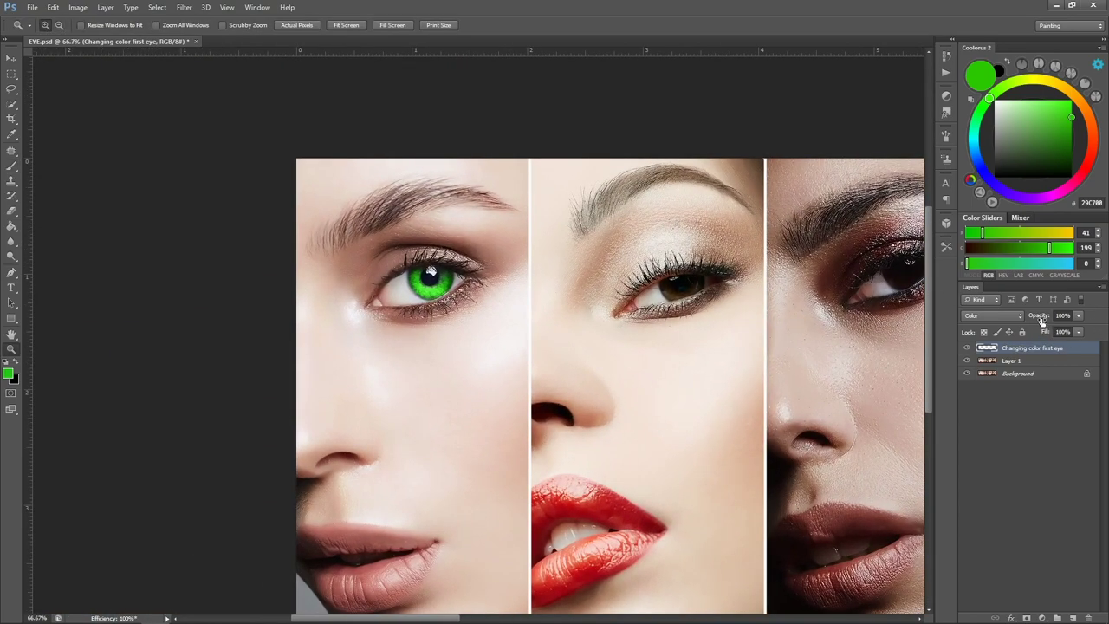
click(1073, 617)
key(b)
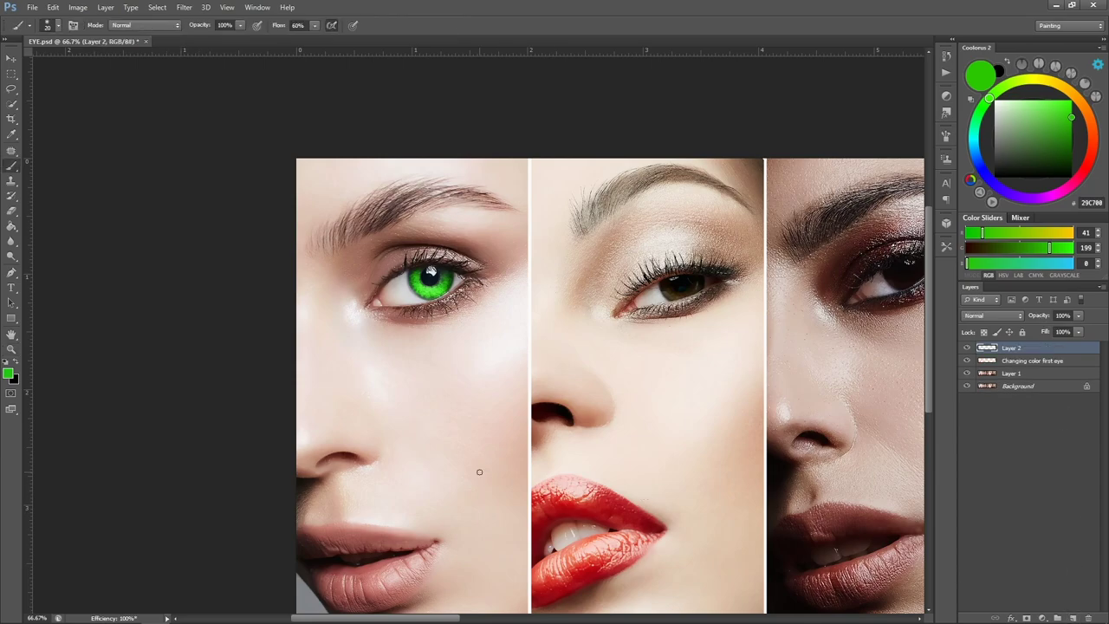
click(1046, 361)
key(ctrl+z)
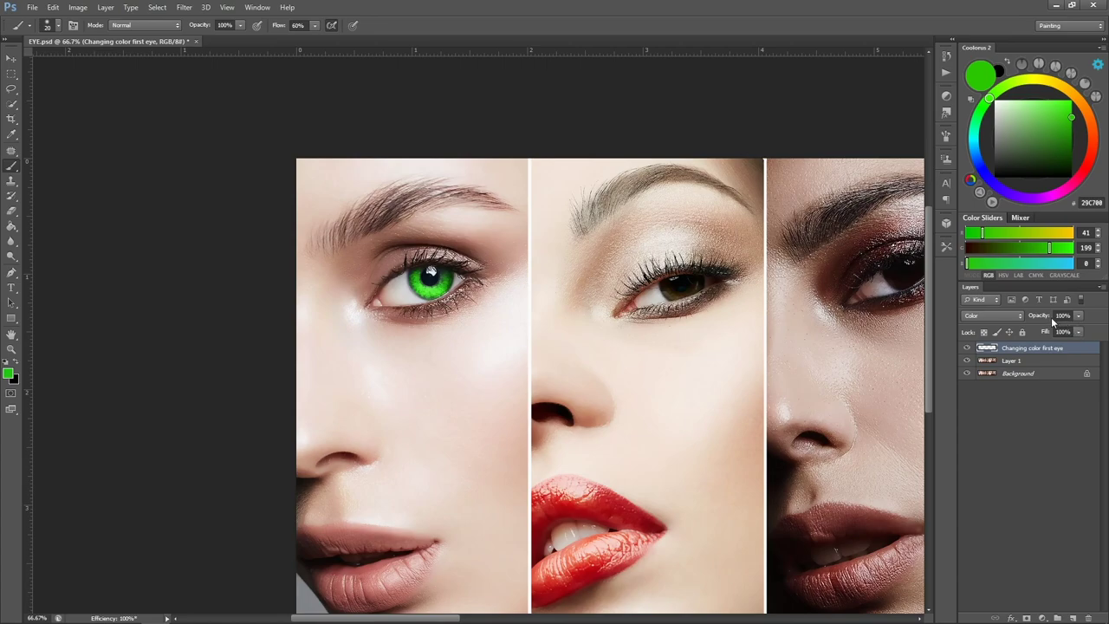
Step: Lower the opacity of the Changing color first eye layer to 46%
mouse_move(1049, 319)
mouse_down()
mouse_move(1022, 320)
mouse_move(1044, 319)
mouse_up()
Step: Compare the first eye with the green colour layer hidden and shown, both close up and zoomed out
key(z)
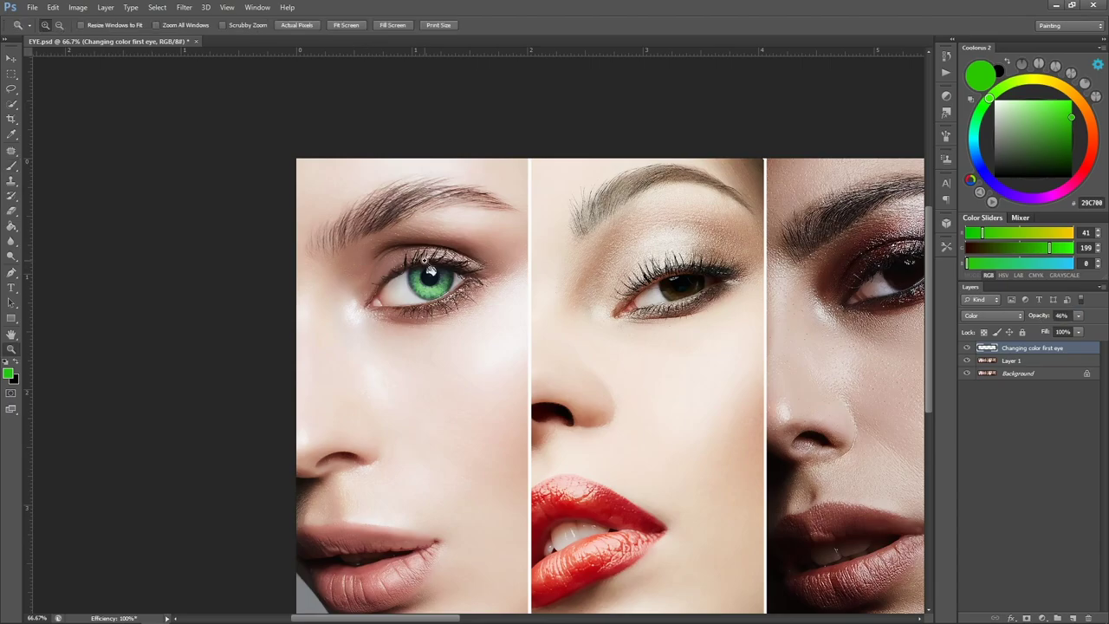
click(424, 264)
alt+click(475, 248)
click(482, 256)
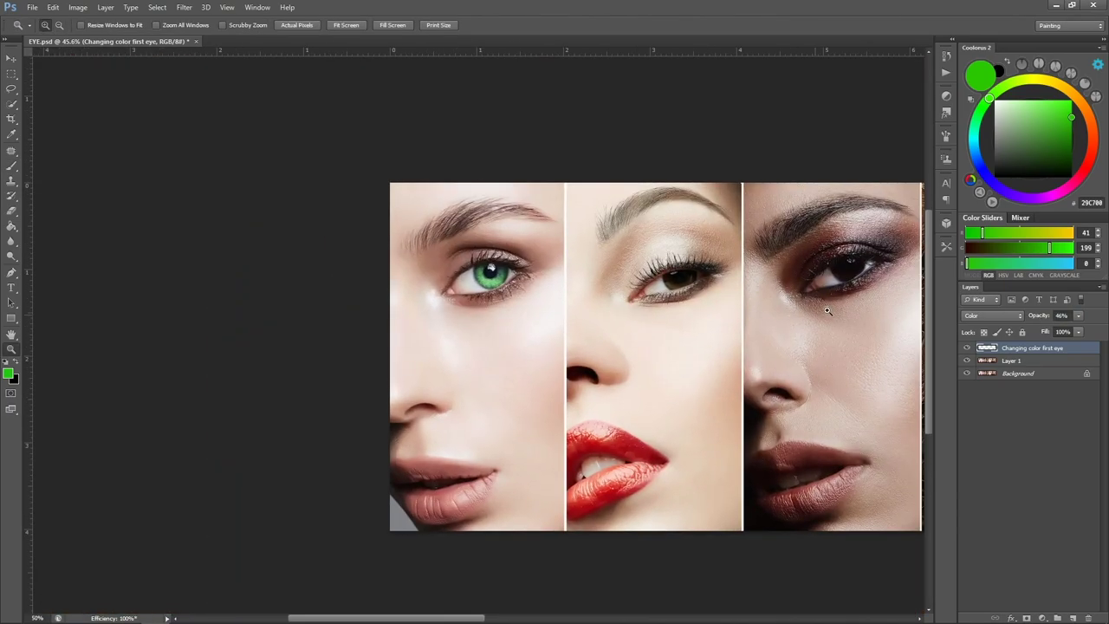
click(483, 257)
click(606, 268)
click(476, 265)
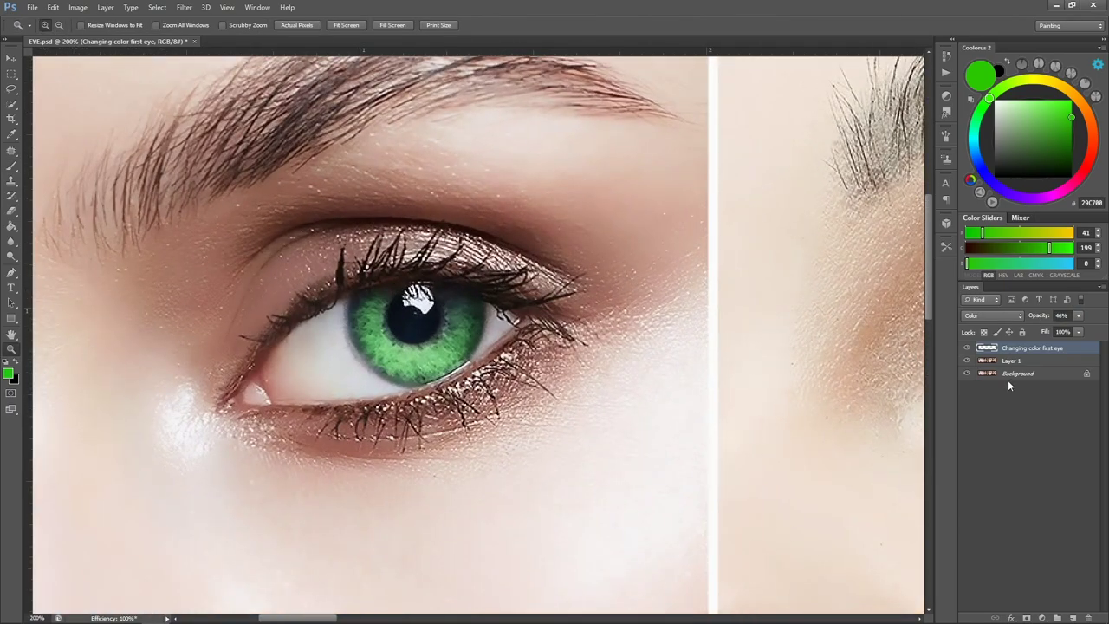
click(966, 347)
click(966, 348)
key(ctrl+minus)
key(ctrl+minus)
key(ctrl+minus)
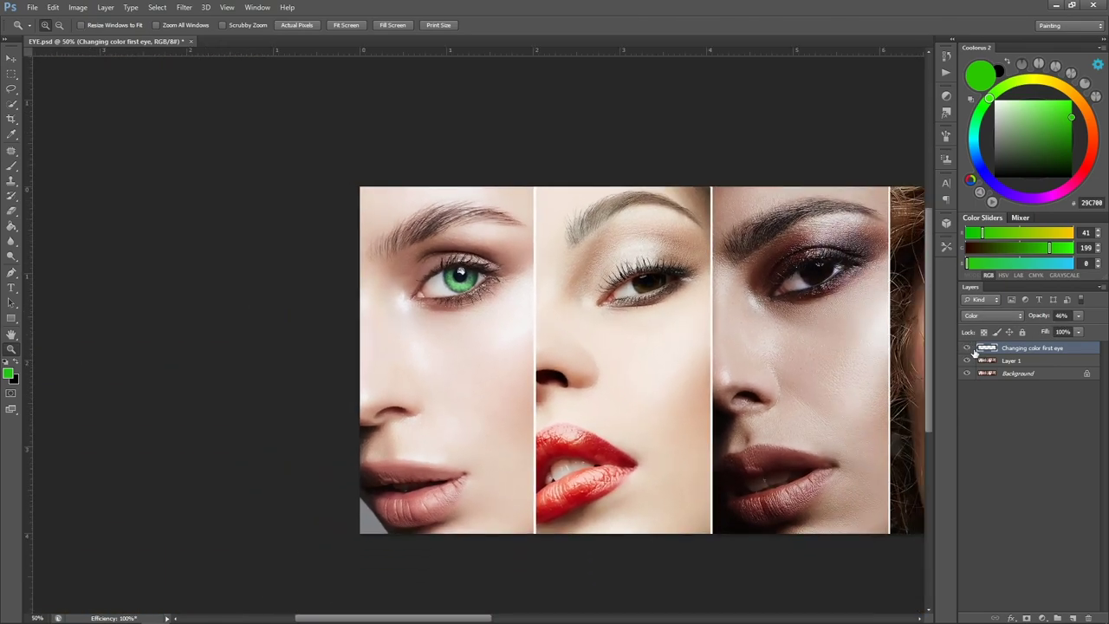
click(967, 347)
click(966, 347)
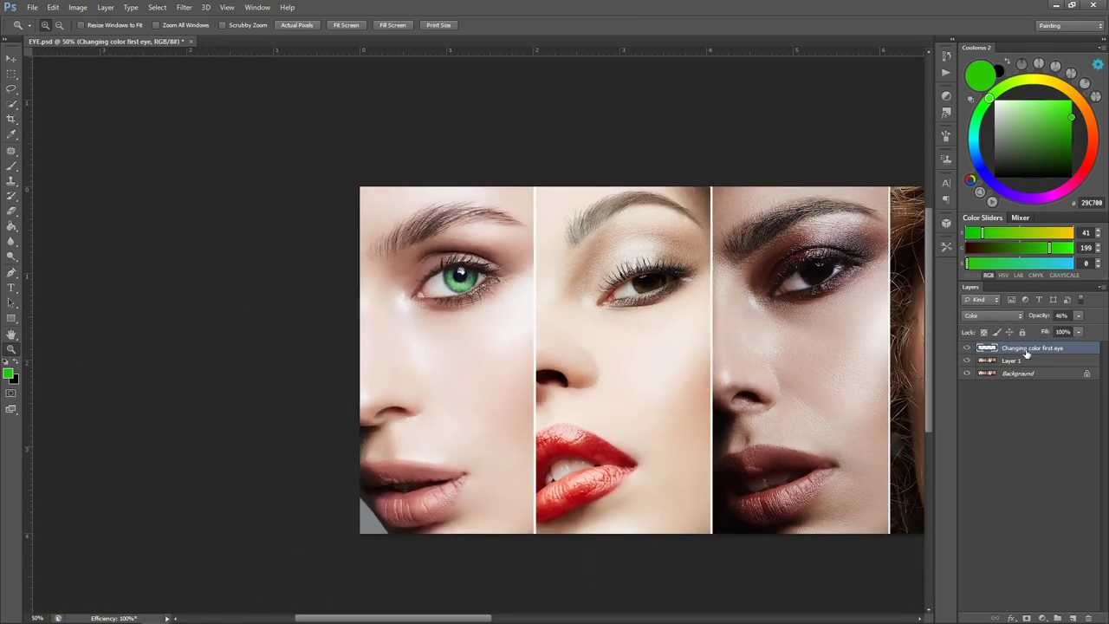
Step: Add a Hue/Saturation adjustment layer and clip it to the Changing color first eye layer
click(1042, 618)
click(1035, 474)
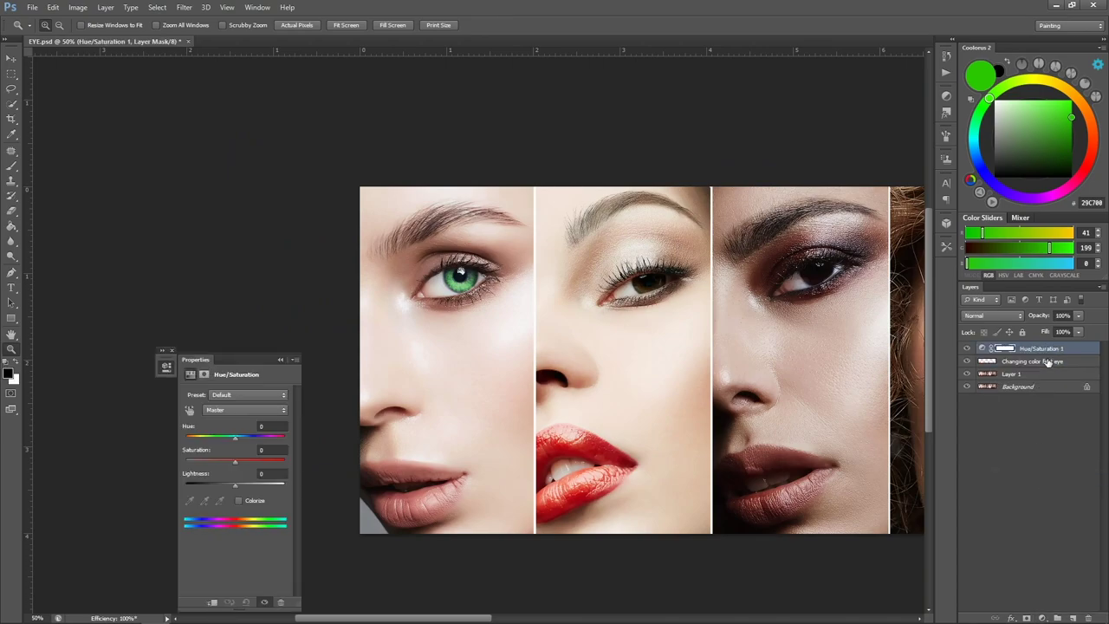
right_click(1062, 350)
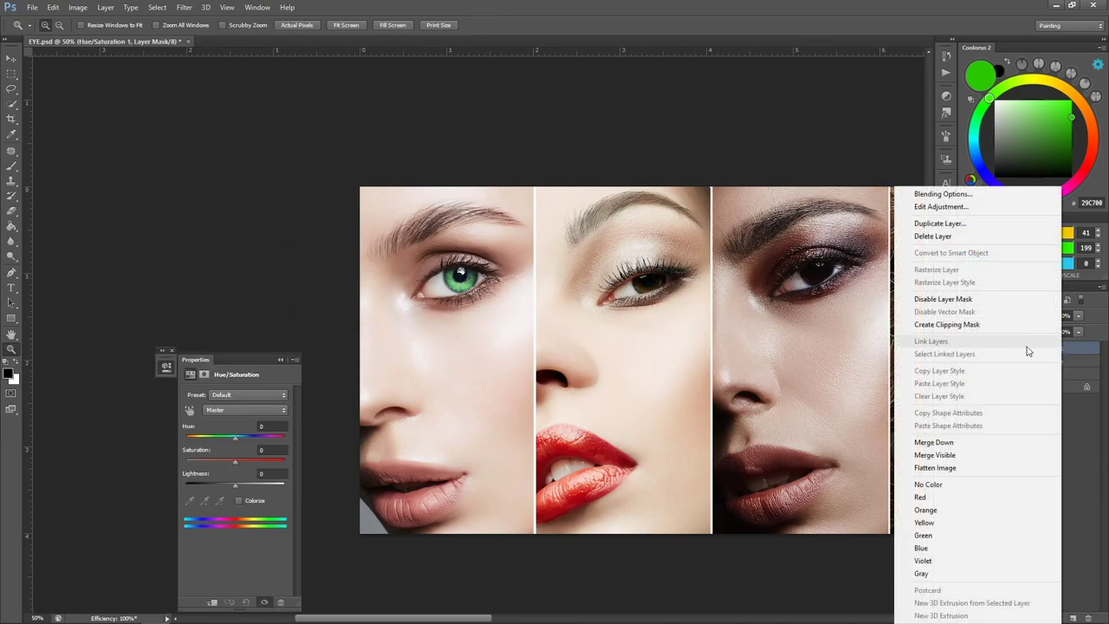
click(967, 327)
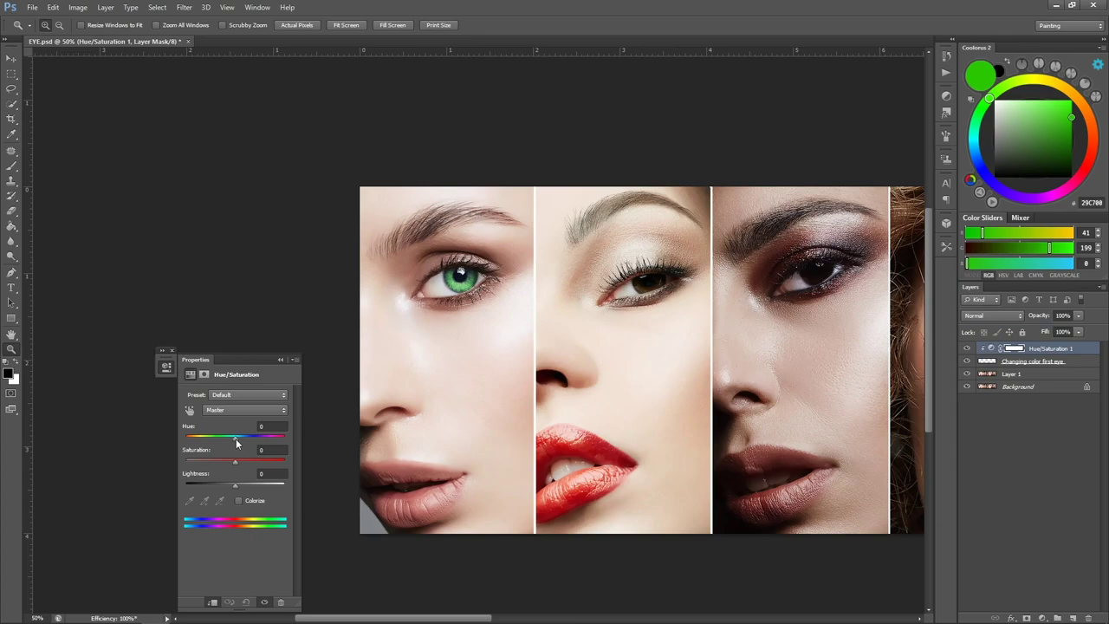
Step: Set the clipped adjustment's Hue to +17 and Saturation to -72, and put its settings away
drag(236, 439, 208, 469)
mouse_move(256, 442)
mouse_down()
mouse_move(184, 450)
mouse_move(243, 442)
mouse_up()
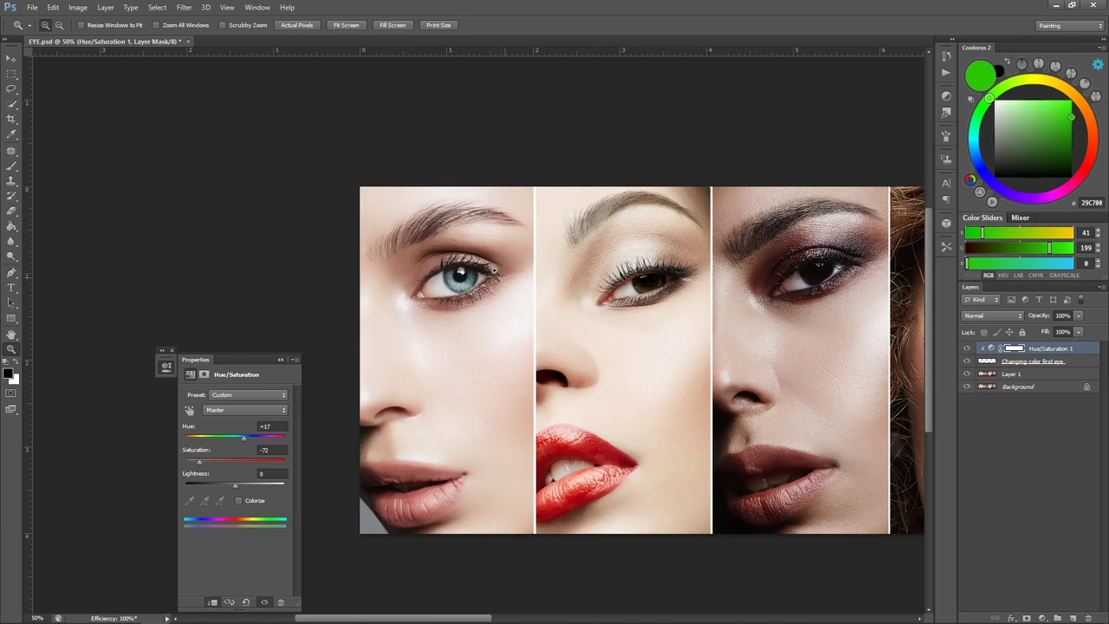
click(492, 270)
key(space)
drag(752, 295, 521, 293)
click(281, 358)
Step: Add a new layer above the Hue/Saturation adjustment and name it "changing color second eye"
key(z)
click(495, 285)
click(450, 283)
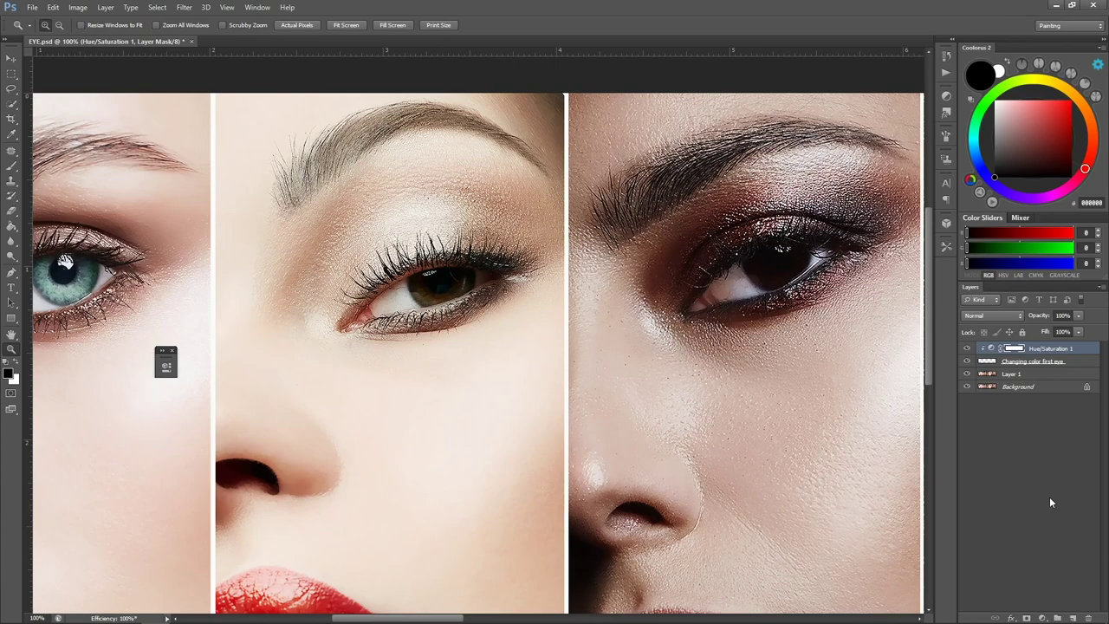
click(1066, 617)
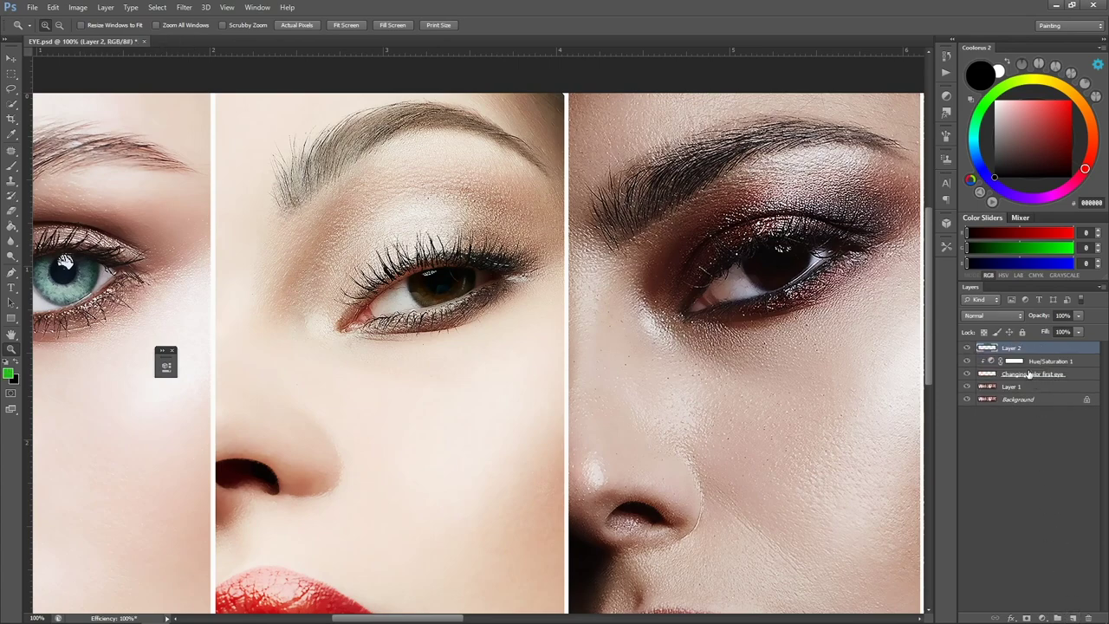
double_click(1011, 348)
text(changing color second eye)
key(Return)
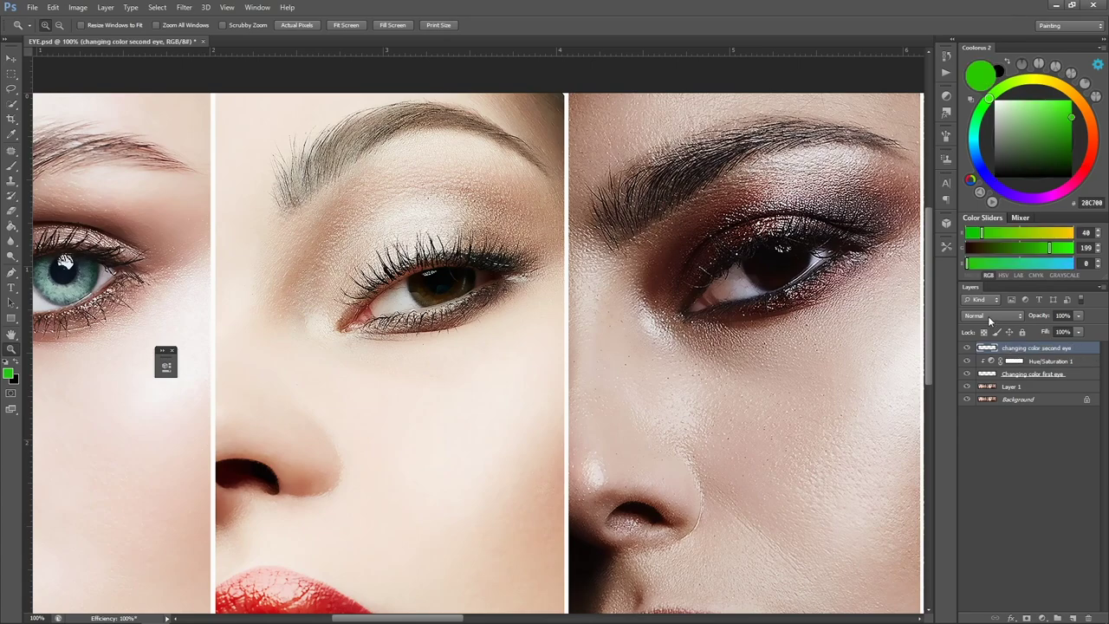
Step: Set the changing color second eye layer's blend mode to Color and ready the Brush over the second iris
click(990, 317)
click(987, 604)
click(431, 279)
key(b)
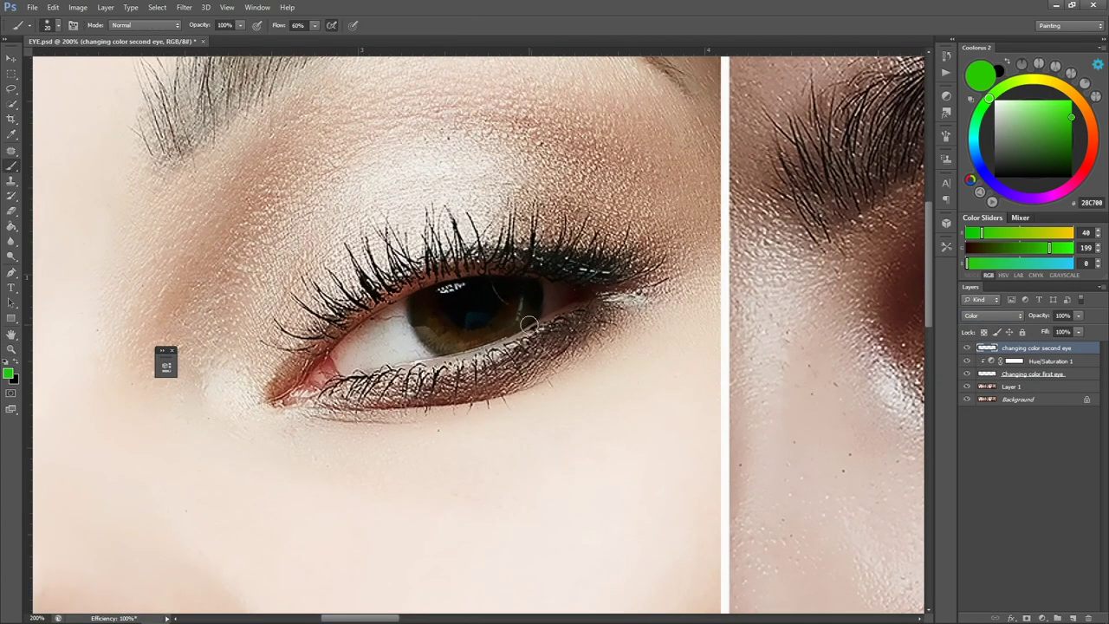
Step: Try green over the second iris, and repaint it in light blue with the Brush on the changing color second eye layer
key(bracketright)
mouse_move(435, 311)
mouse_down()
mouse_move(470, 335)
mouse_move(492, 327)
mouse_up()
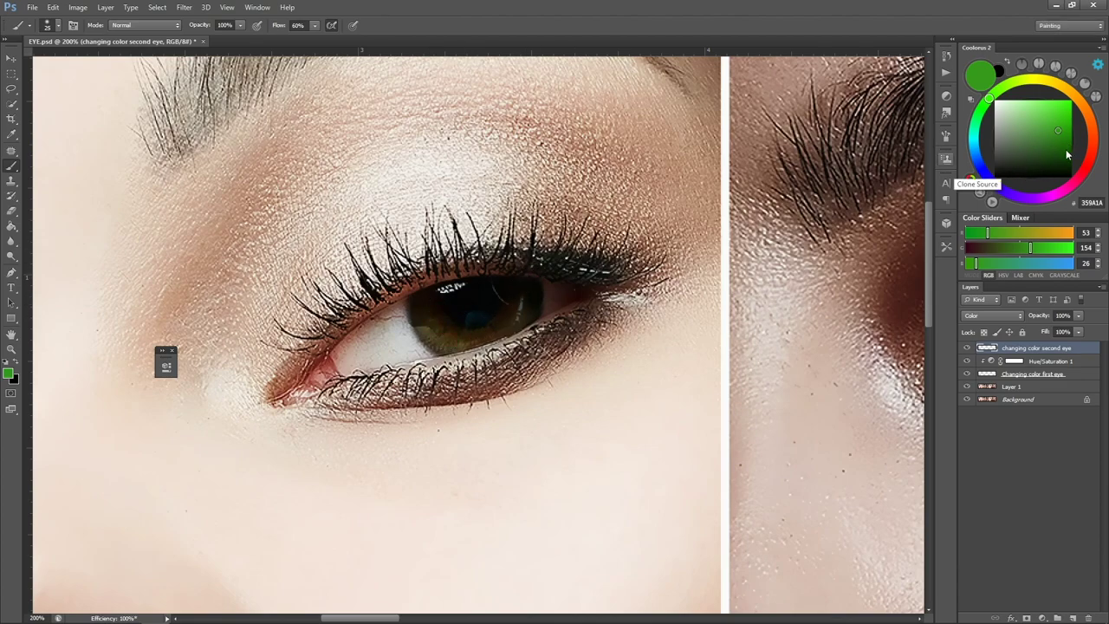
click(975, 151)
drag(1038, 121, 1036, 105)
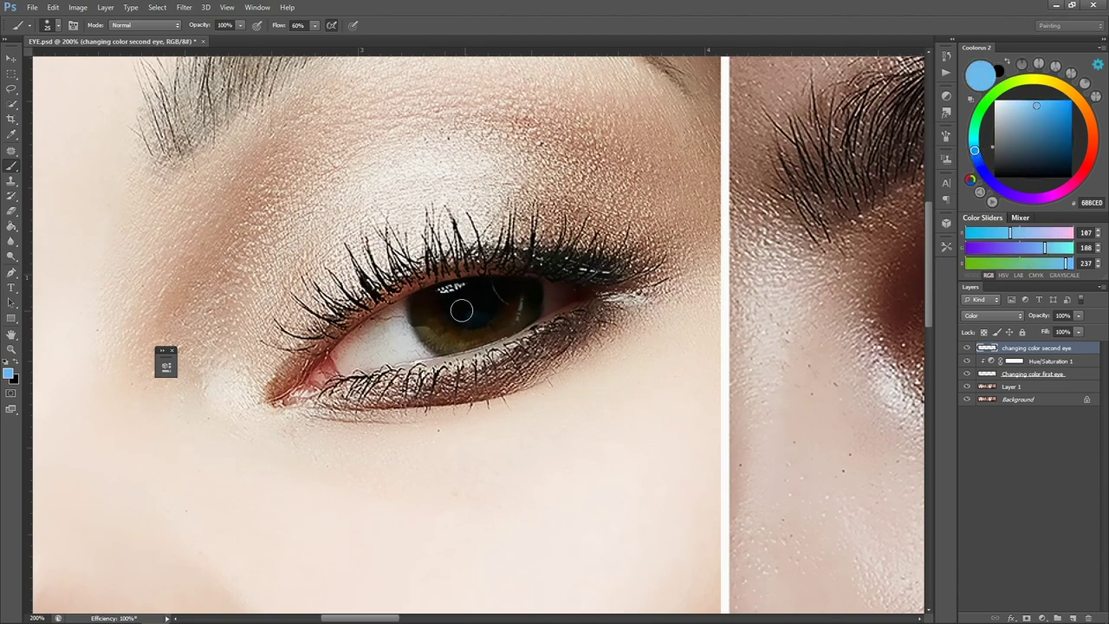
mouse_move(493, 307)
mouse_down()
mouse_move(534, 293)
mouse_move(419, 317)
mouse_move(461, 302)
mouse_move(451, 339)
mouse_move(522, 288)
mouse_move(461, 315)
mouse_move(518, 286)
mouse_move(511, 309)
mouse_move(526, 291)
mouse_move(419, 311)
mouse_move(501, 301)
mouse_up()
key(bracketleft)
key(bracketright)
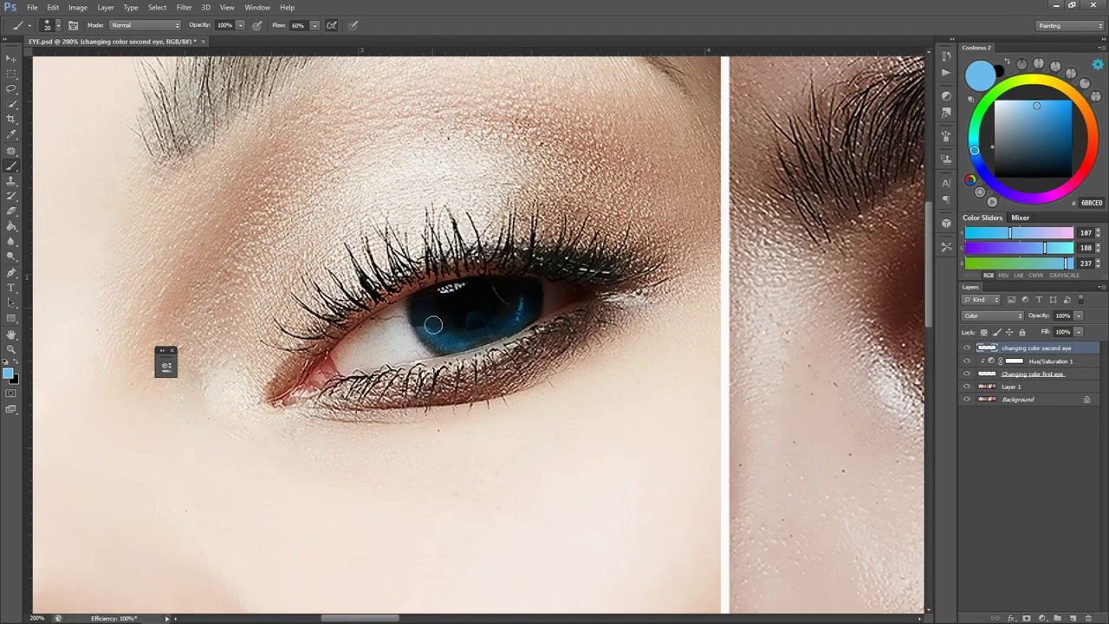
Step: Refine the edges of the blue paint on the second iris, alternating between the Eraser and the Brush
key(e)
key(b)
key(e)
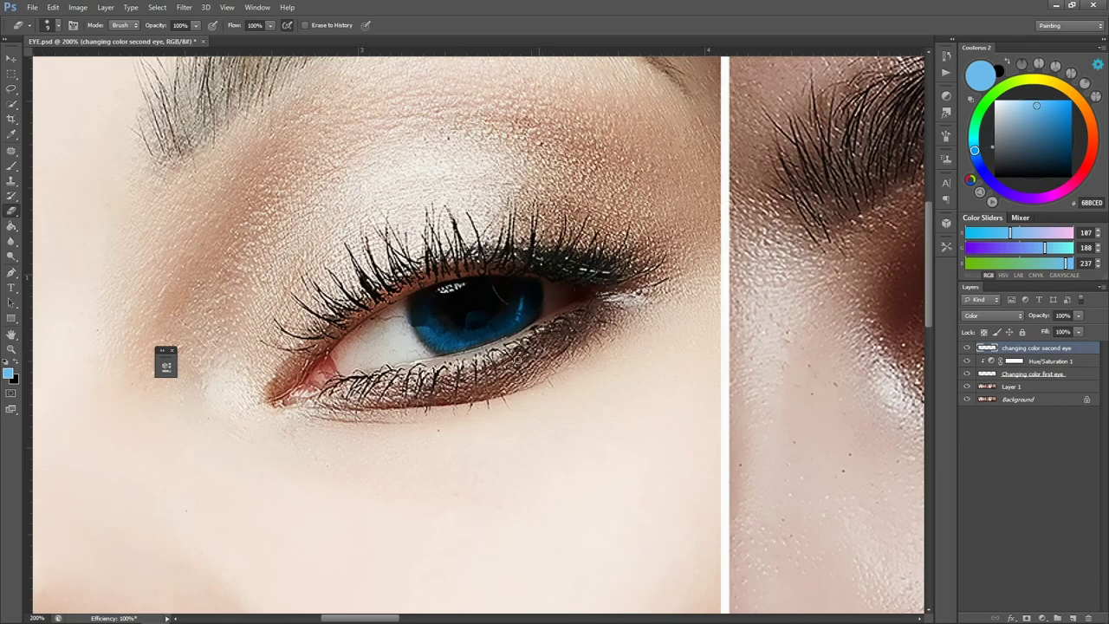
Step: Compare the second portrait's eye with and without the changing color second eye layer in a wider view
key(z)
alt+click(553, 244)
alt+click(557, 226)
alt+click(557, 221)
alt+click(554, 216)
click(567, 198)
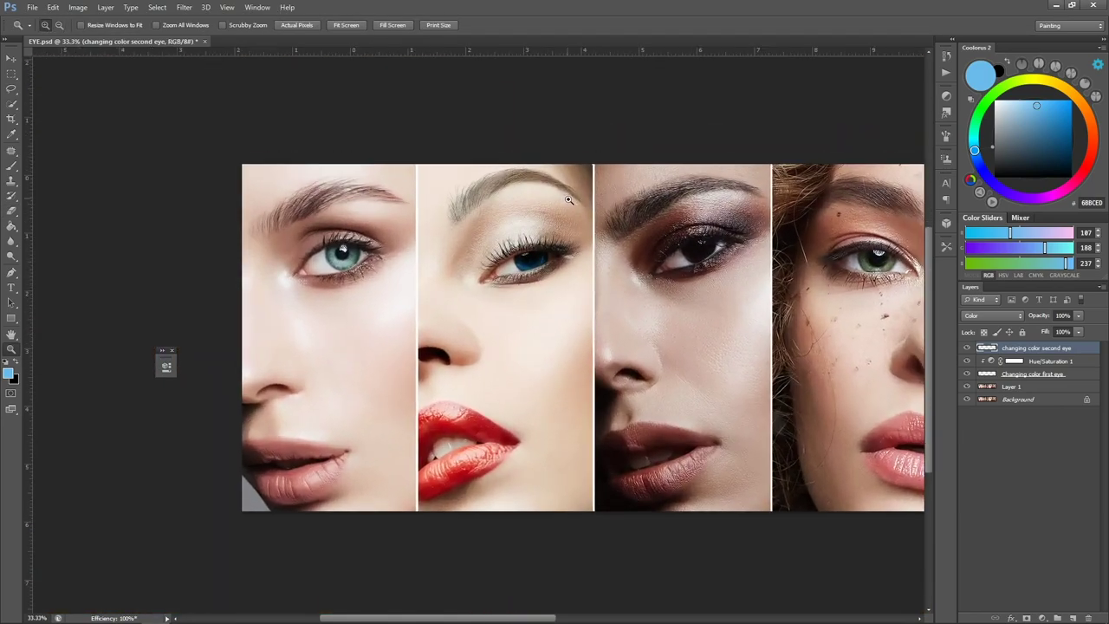
key(ctrl+plus)
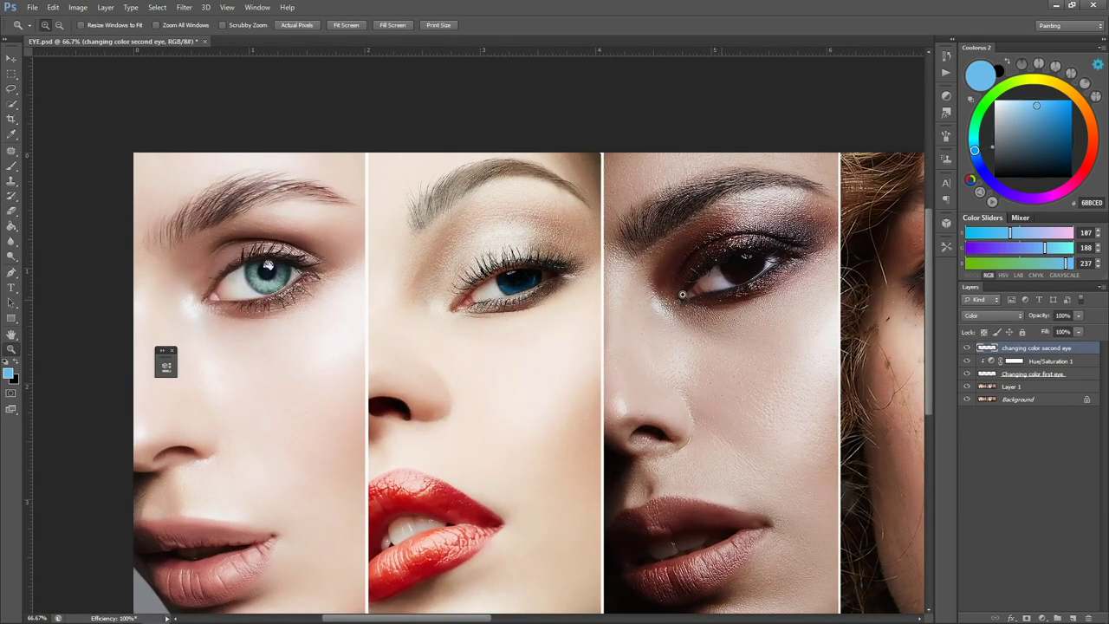
click(598, 279)
click(966, 348)
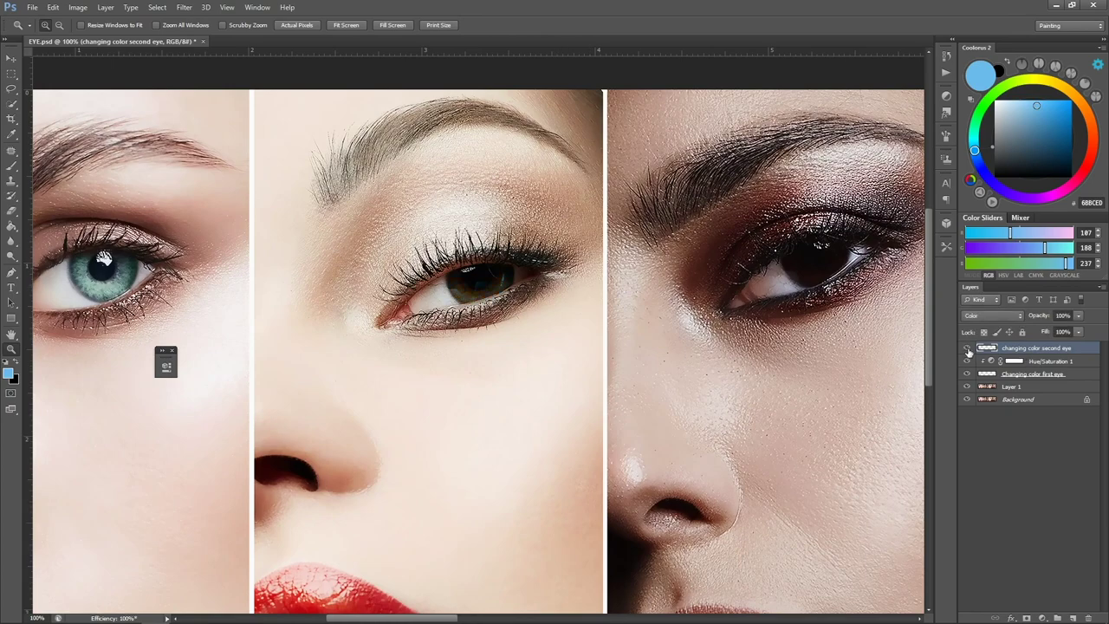
Step: Add a Hue/Saturation adjustment layer and clip it to the changing color second eye layer
click(1042, 618)
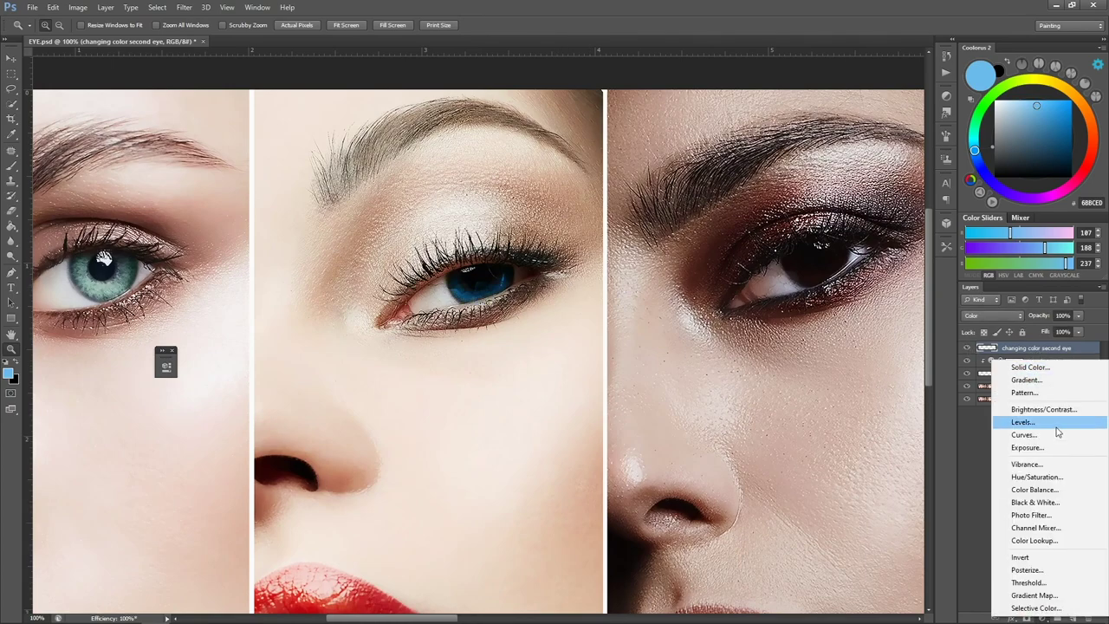
click(1044, 476)
right_click(1057, 348)
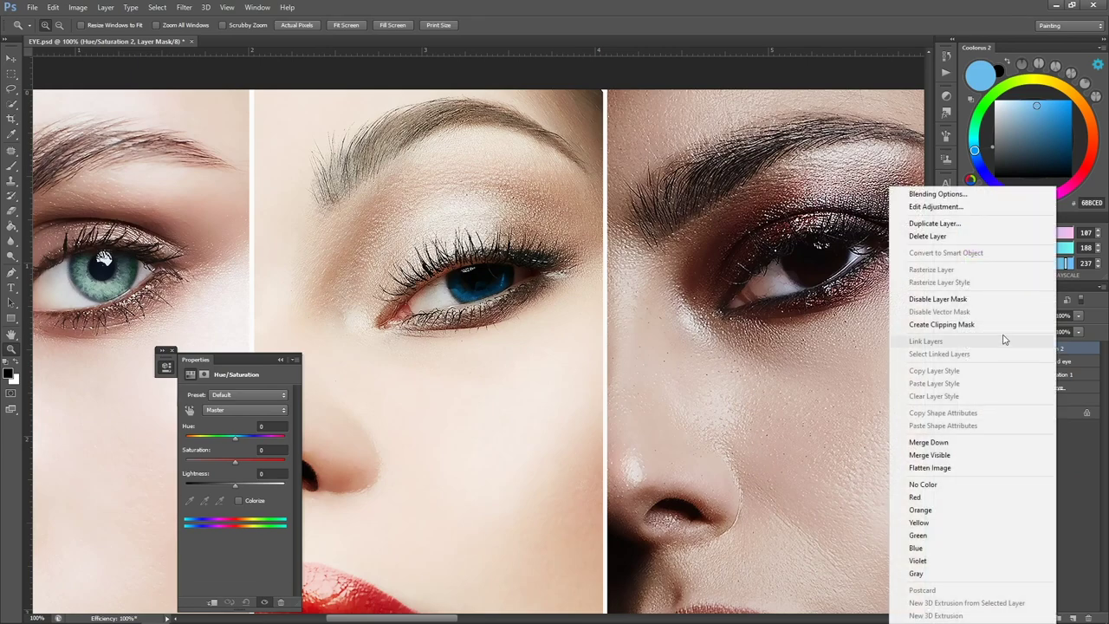
click(1002, 339)
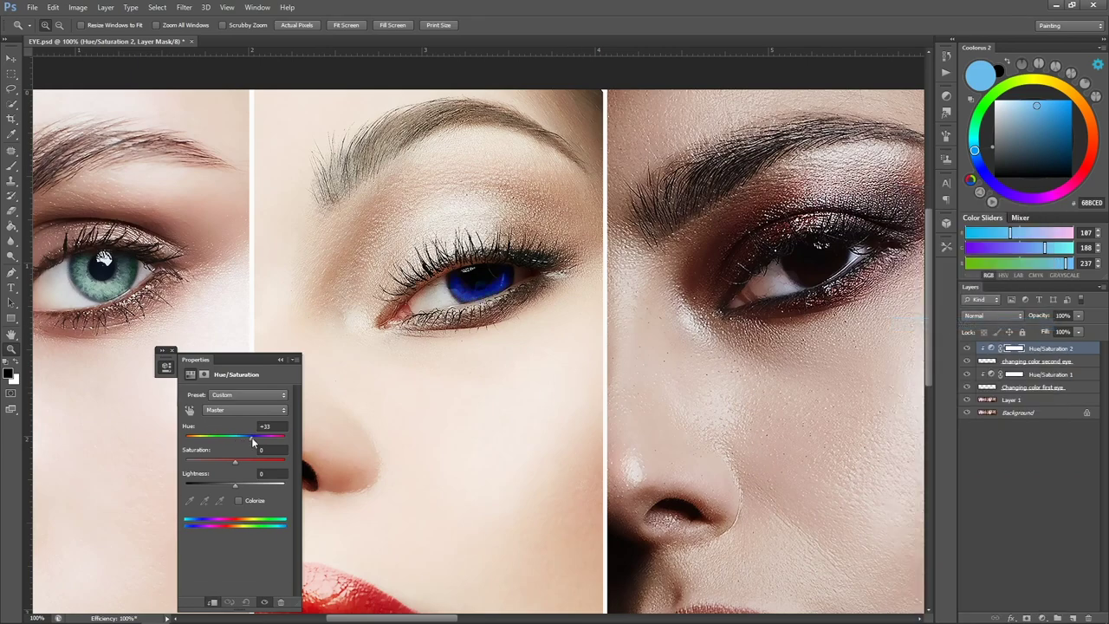
Step: Set the second eye's clipped adjustment to Hue -37 and Saturation -48, and hide that adjustment layer
drag(253, 442, 217, 439)
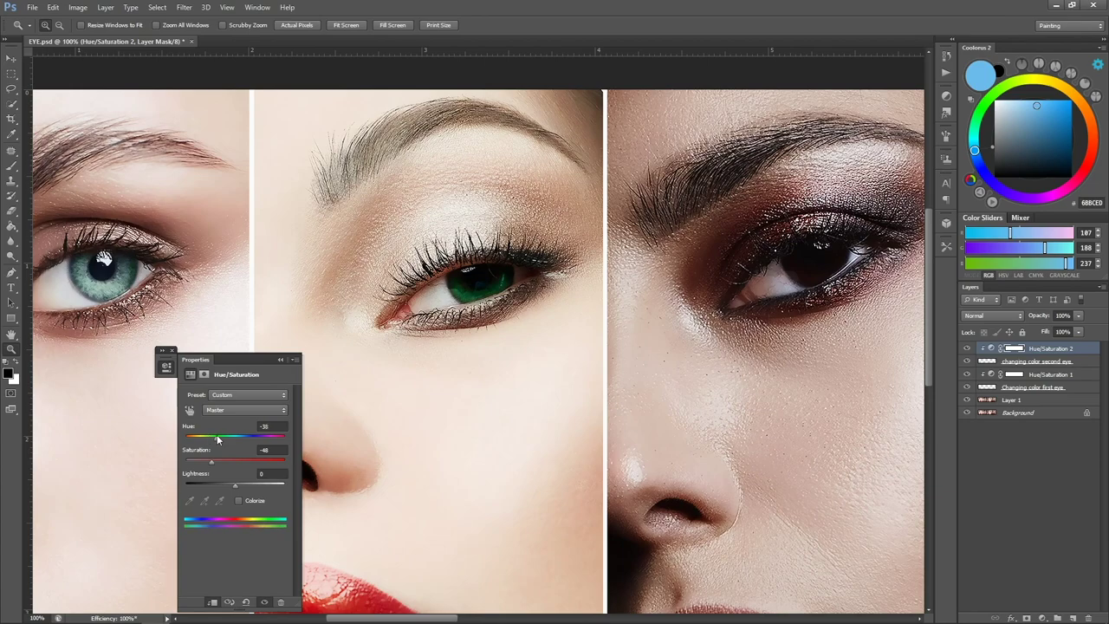
click(966, 349)
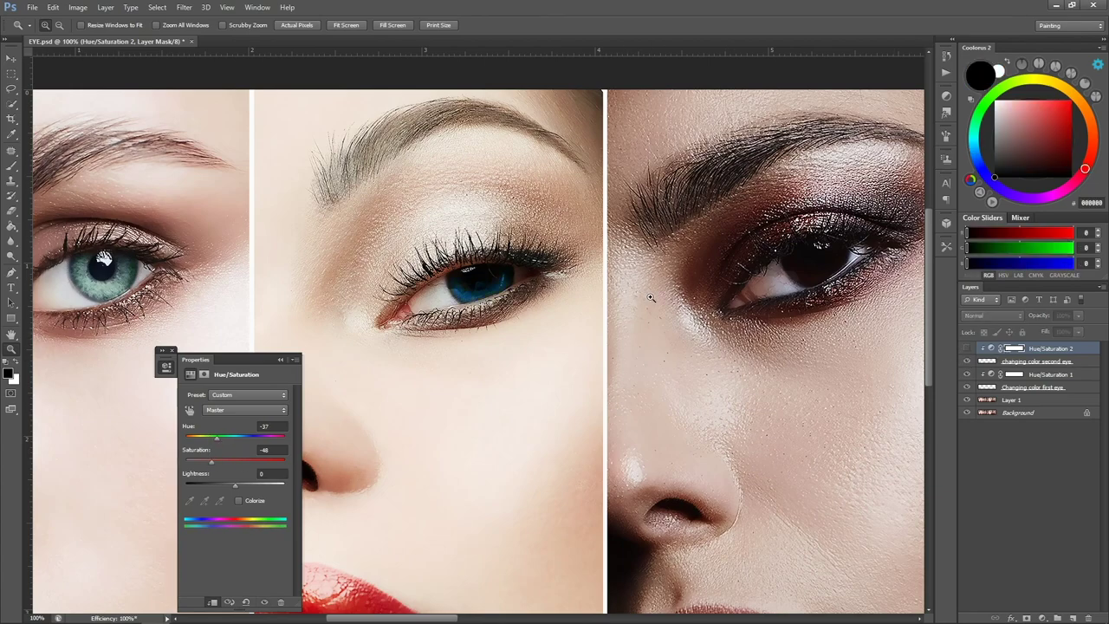
Step: Add a new layer above the second eye's Hue/Saturation adjustment and name it "changing color third eye"
click(743, 298)
key(space)
drag(811, 282, 418, 393)
key(z)
alt+click(499, 352)
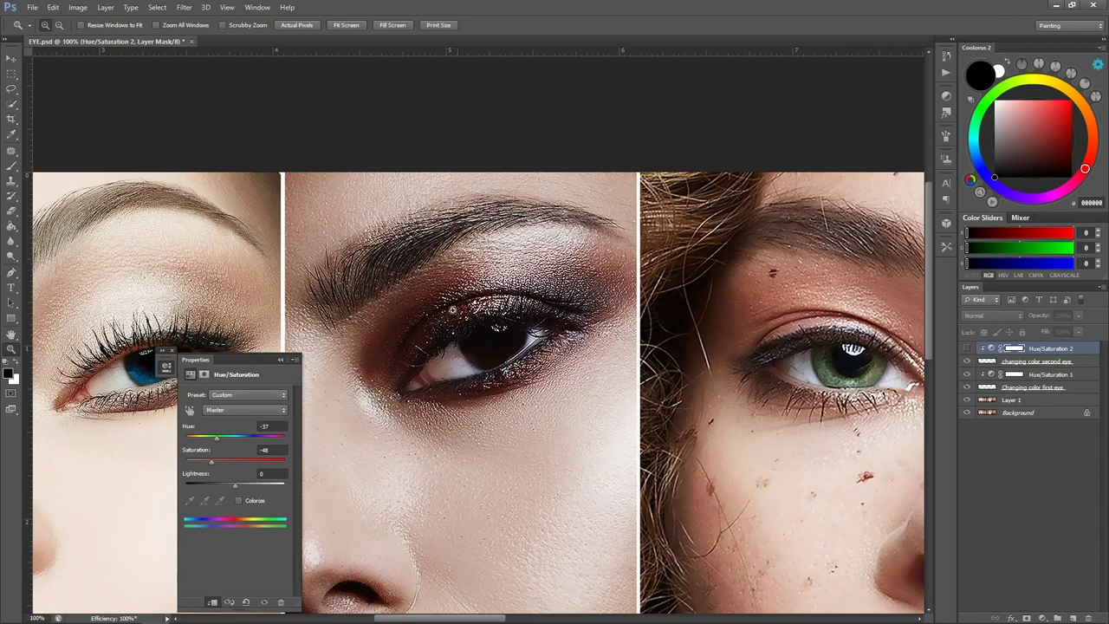
click(1072, 617)
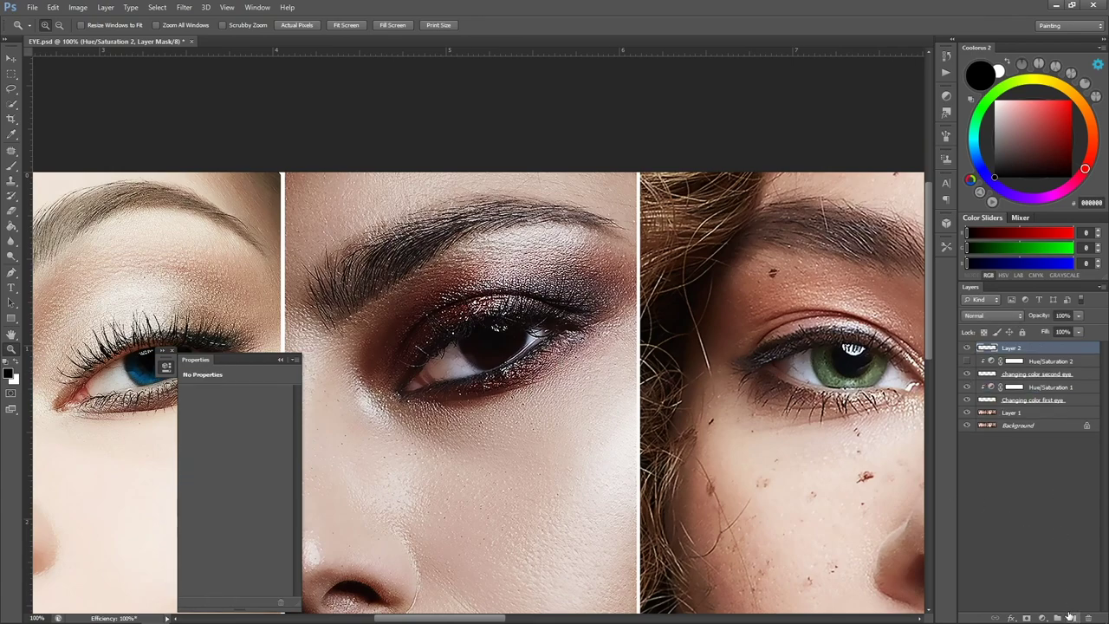
double_click(1012, 348)
text(changing color thi)
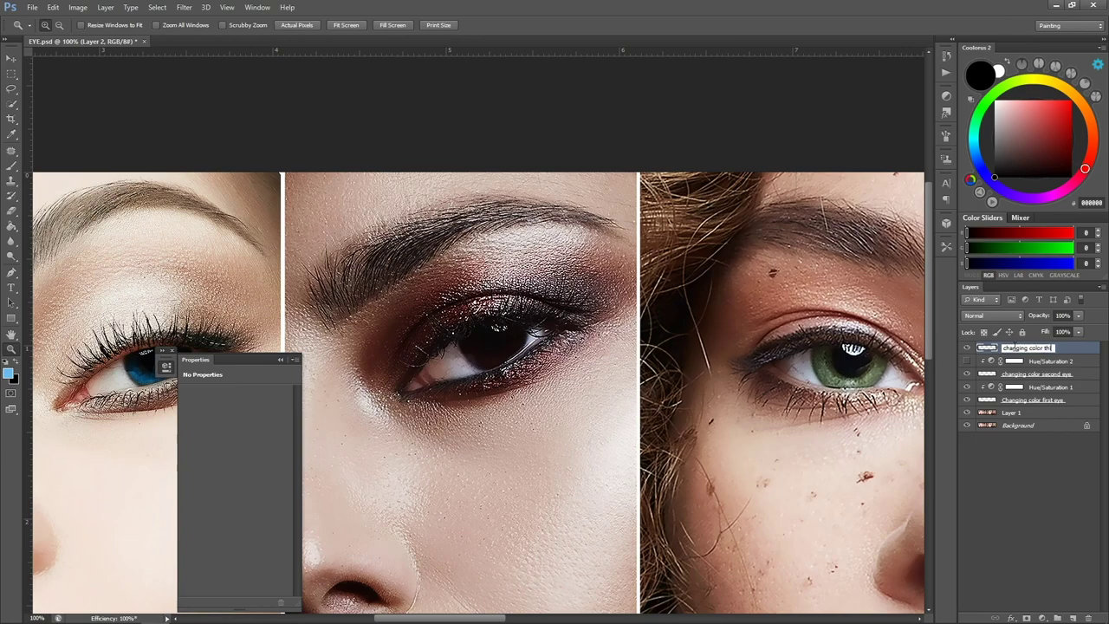
text(rd eye)
key(Return)
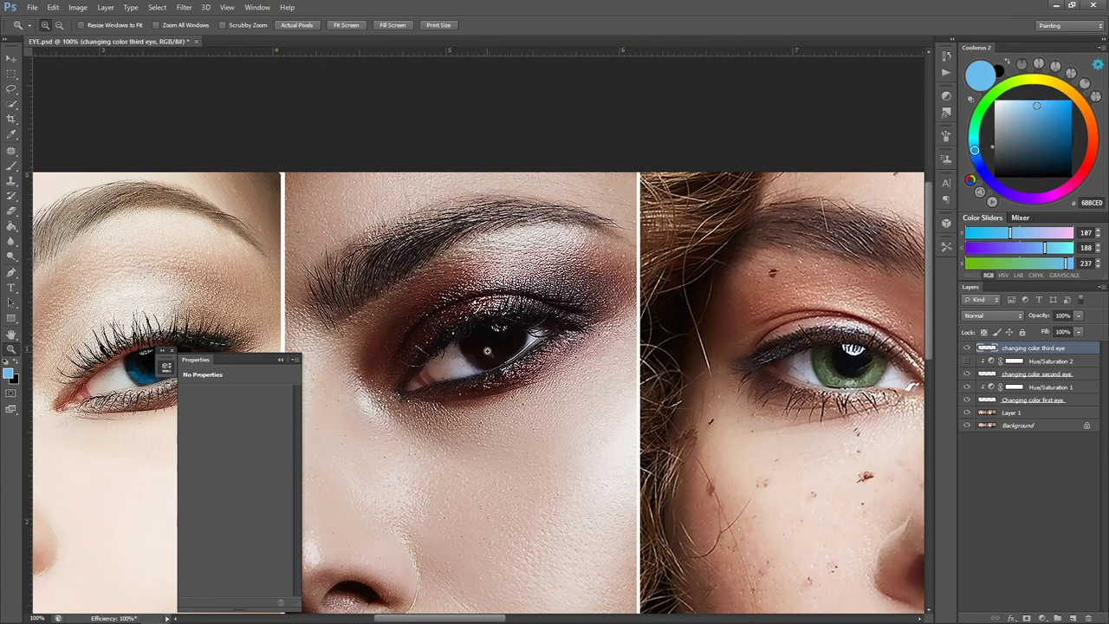
Step: Sample a dark brown from the third iris, adjust it to RGB 93, 66, 61 and paint over the iris with a larger Brush
key(b)
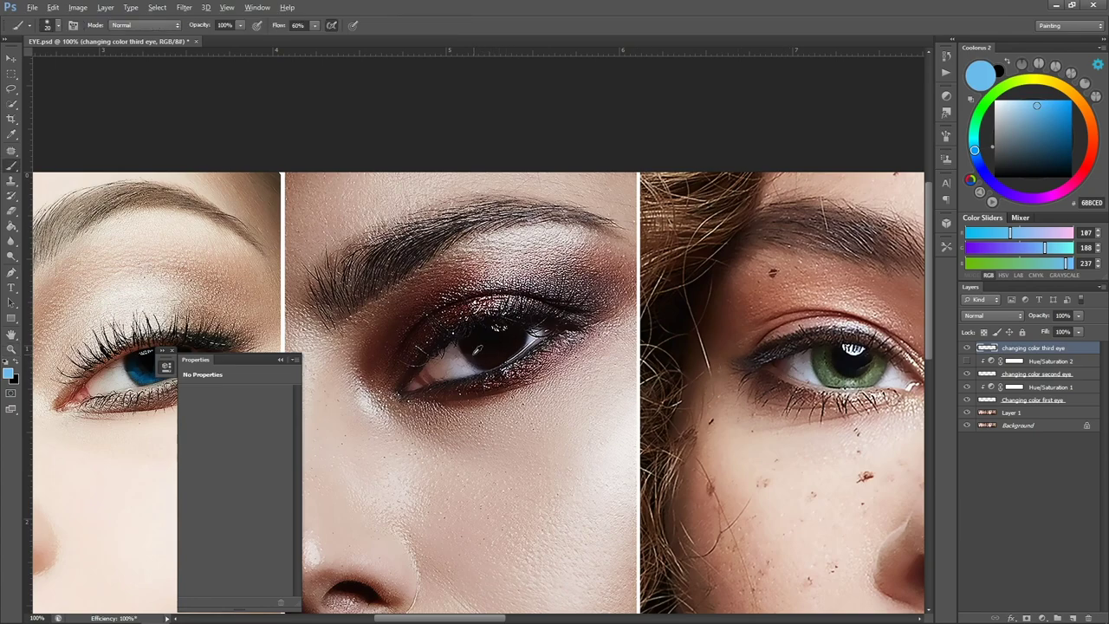
alt+click(473, 354)
drag(1027, 153, 1021, 149)
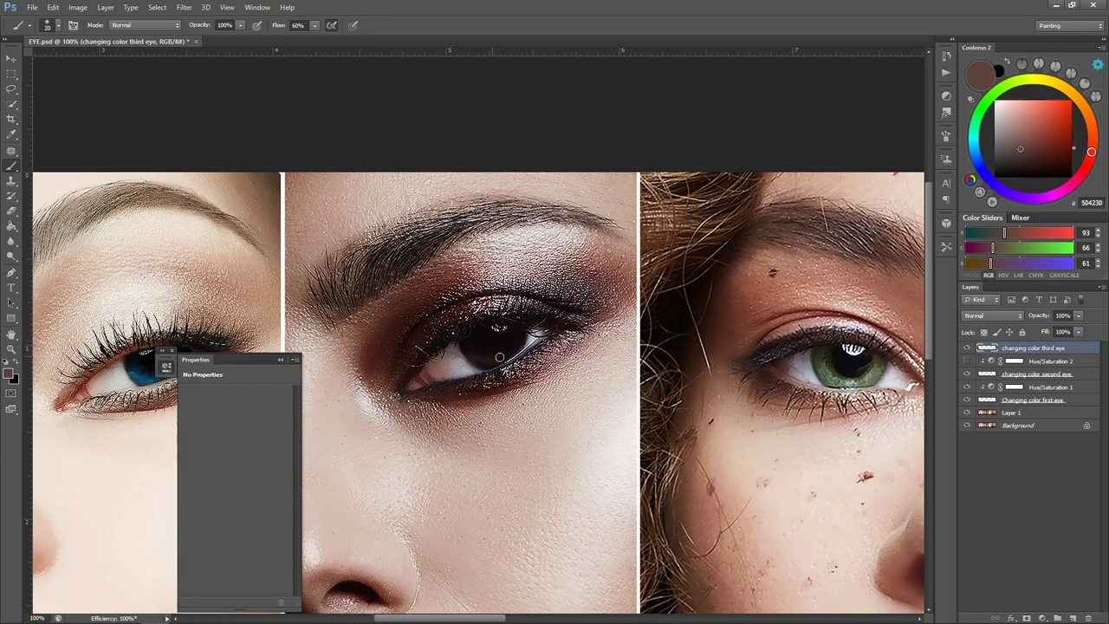
key(])
mouse_move(472, 339)
mouse_down()
mouse_move(485, 327)
mouse_move(515, 338)
mouse_up()
Step: Paint lighter highlights in the third iris with a small Brush in RGB 176, 129, 122, and refine them with the Eraser
key(z)
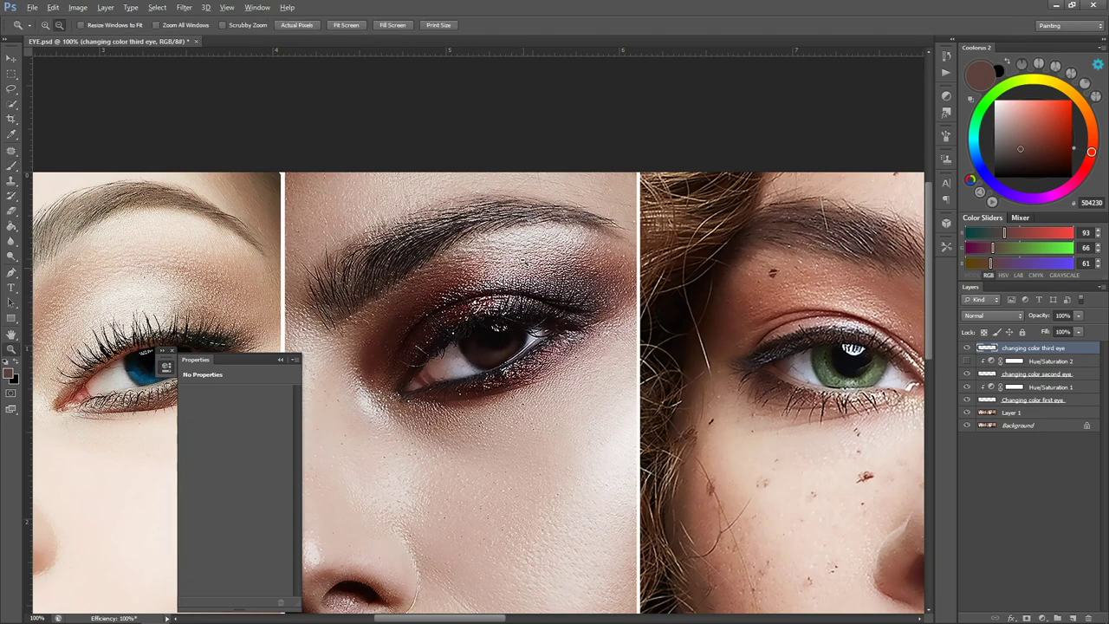
alt+click(523, 261)
alt+click(522, 261)
alt+click(523, 260)
click(546, 235)
key(b)
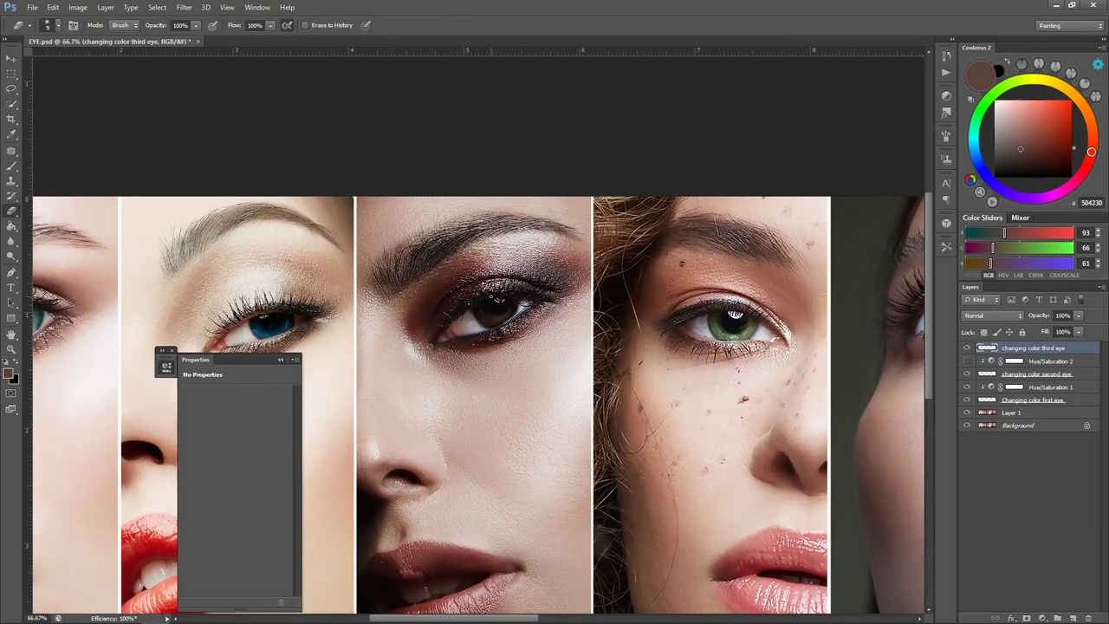
key(b)
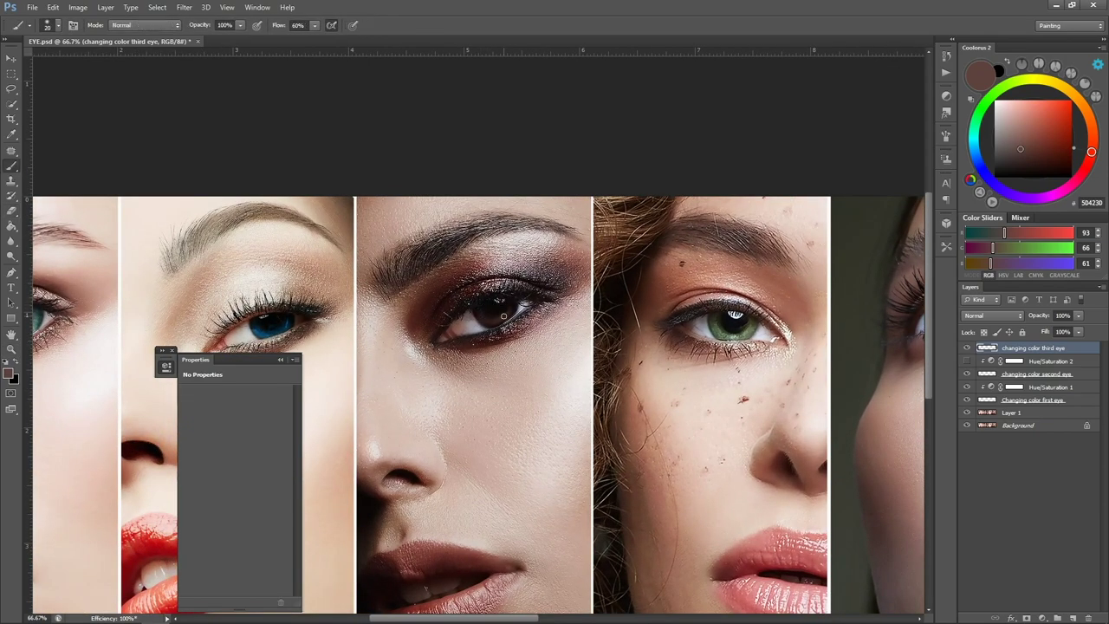
click(1018, 123)
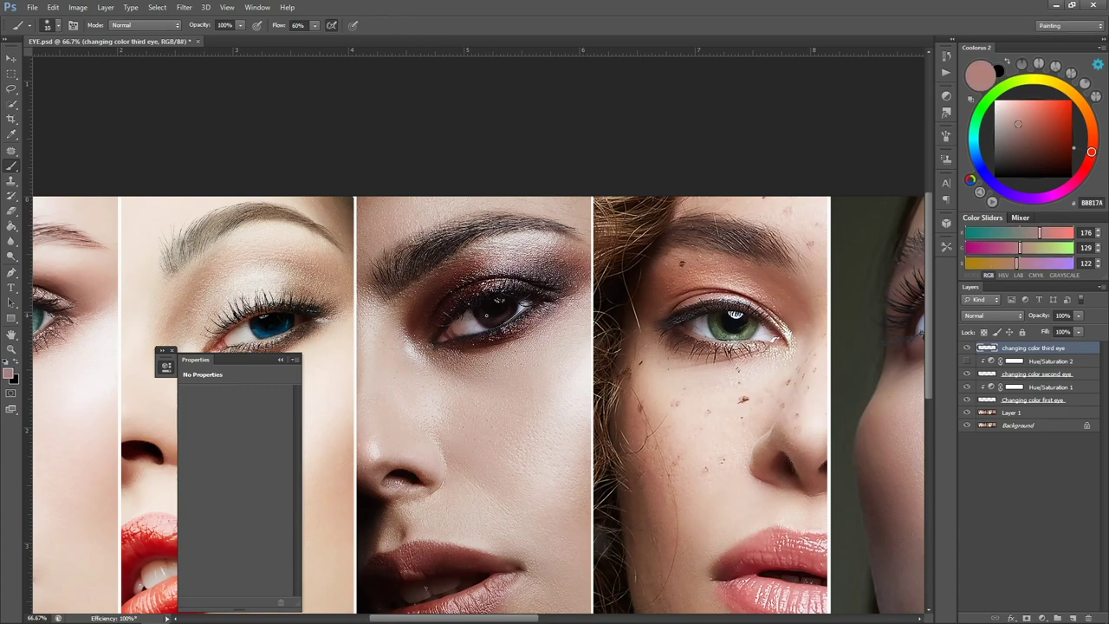
ctrl+click(492, 315)
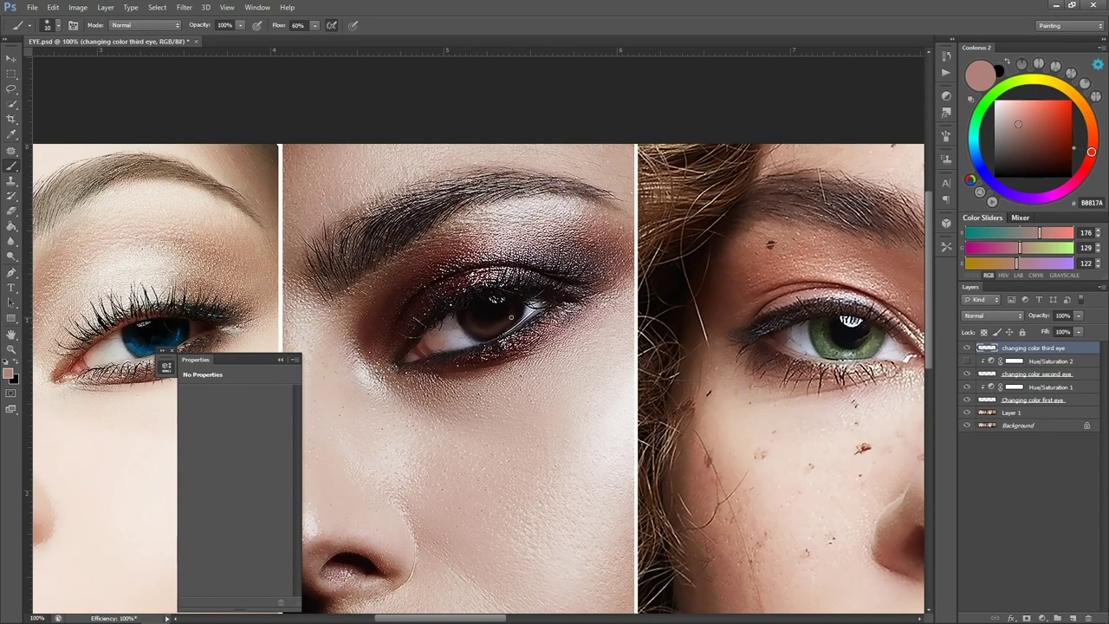
key(e)
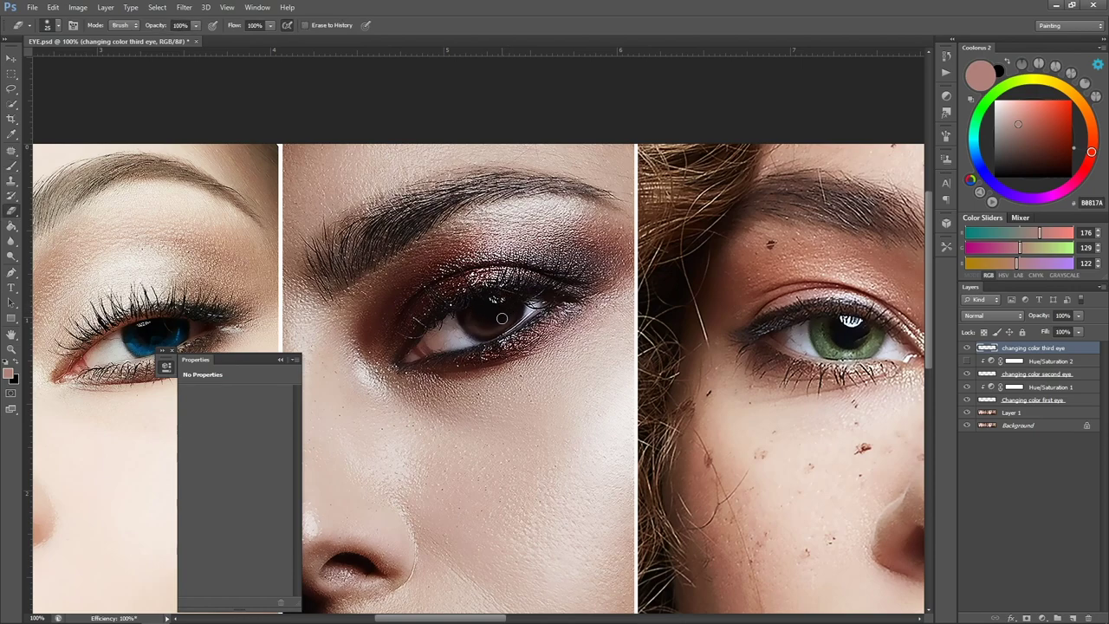
key(b)
key(ctrl+space)
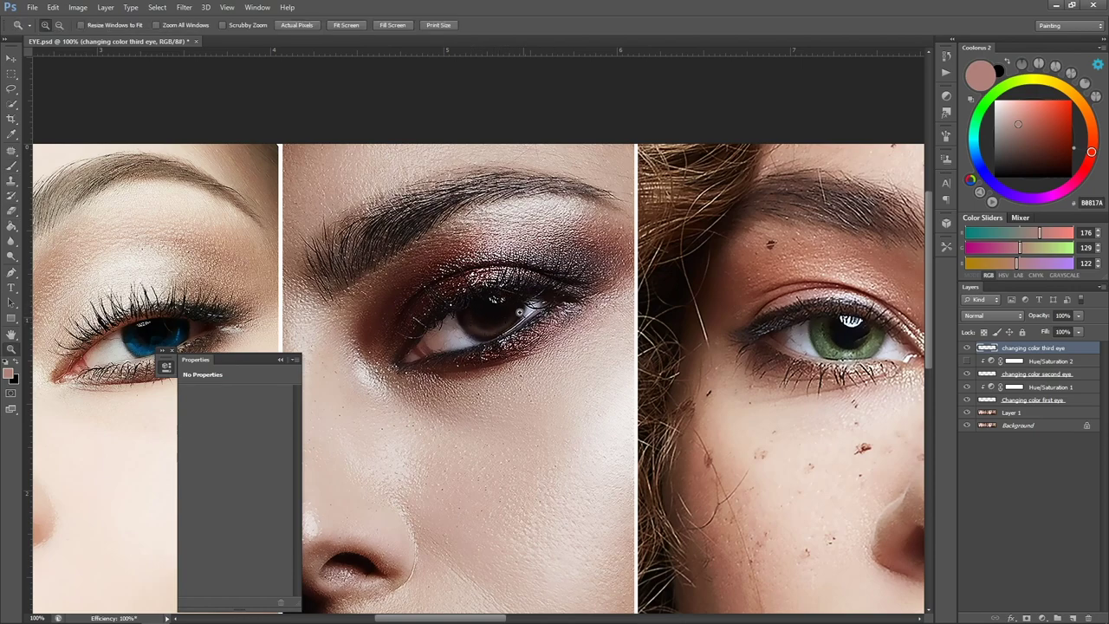
key([)
Step: Examine the repainted third iris from further out and up close, and put the empty adjustment properties away
key(z)
alt+click(498, 295)
alt+click(498, 295)
alt+click(498, 295)
alt+click(538, 360)
click(304, 265)
click(305, 265)
click(305, 265)
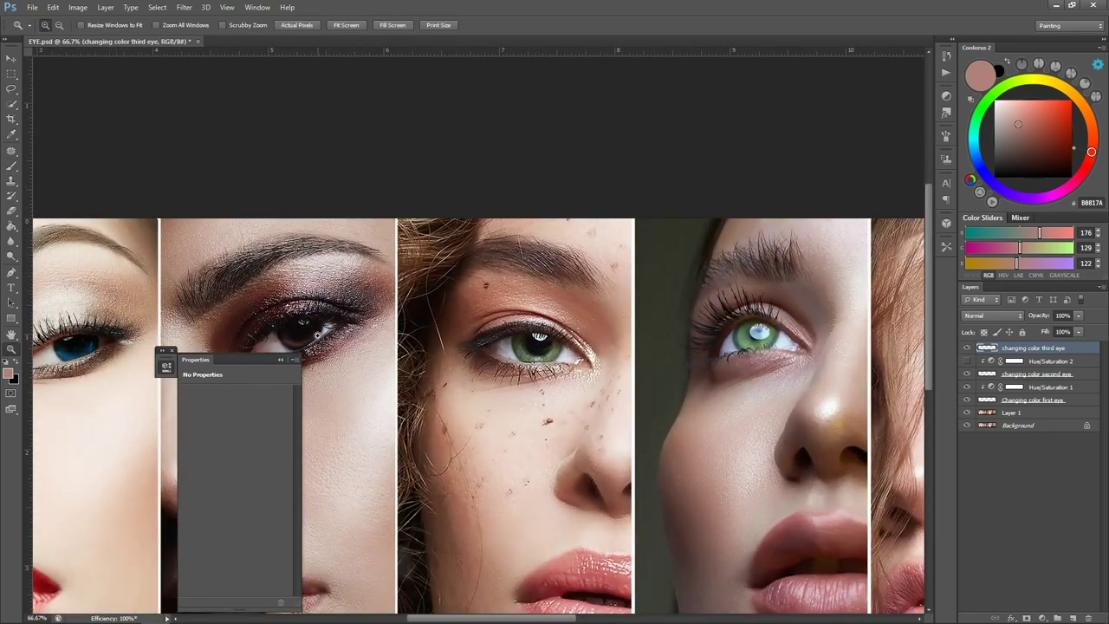
click(295, 262)
click(281, 359)
key(space)
drag(338, 407, 520, 395)
key(e)
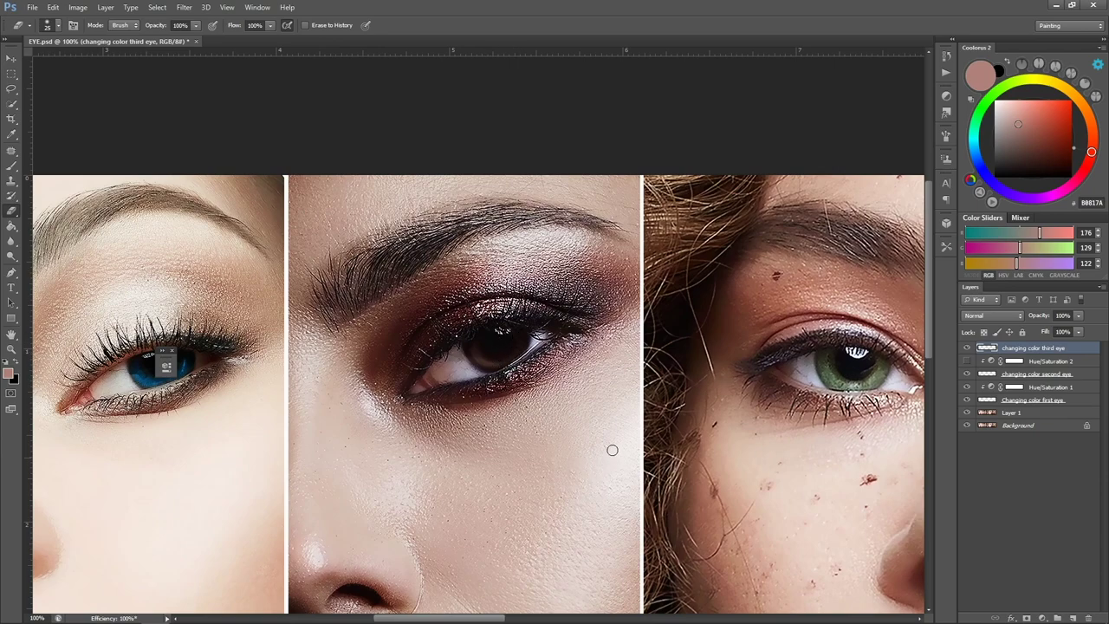
key(b)
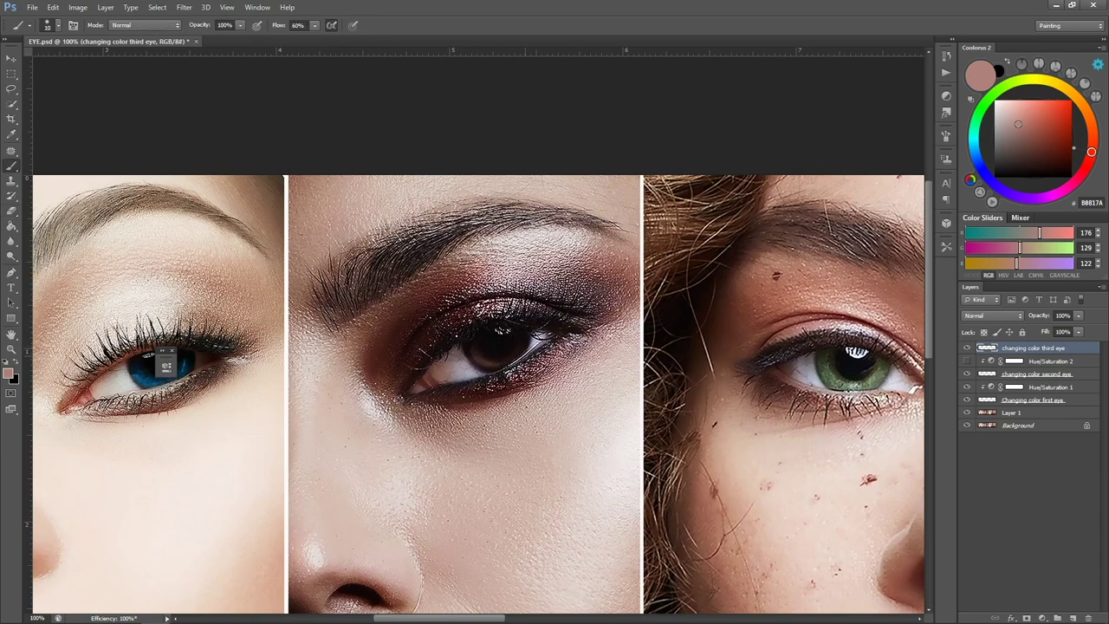
Step: Add a new layer above changing color third eye, set its blend mode to Color and name it "color layer"
click(1074, 617)
click(992, 315)
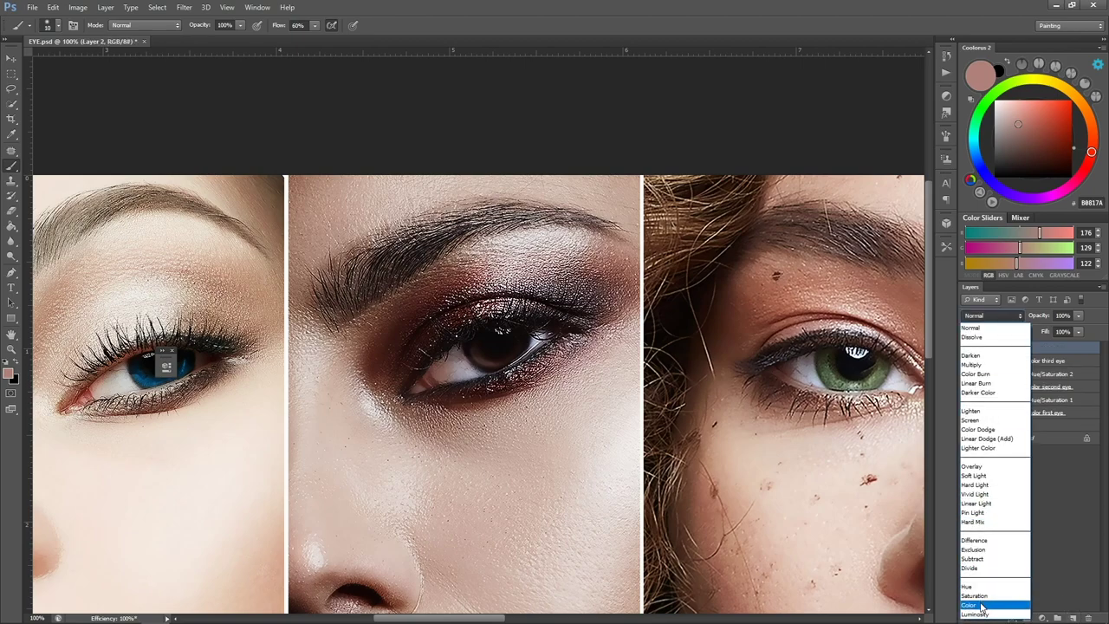
click(981, 605)
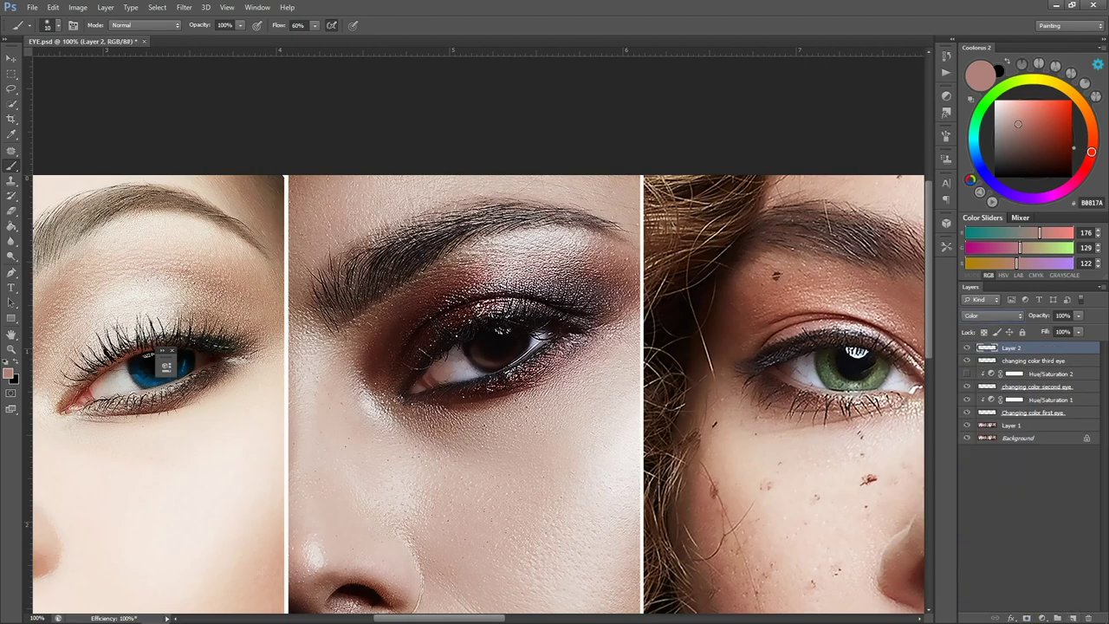
double_click(1023, 347)
text(color layer)
key(Return)
Step: Paint the third iris on the color layer in orange-red (RGB 247, 110, 87) with a Brush enlarged to 40
drag(1036, 128, 1043, 102)
key(bracketright)
key(bracketright)
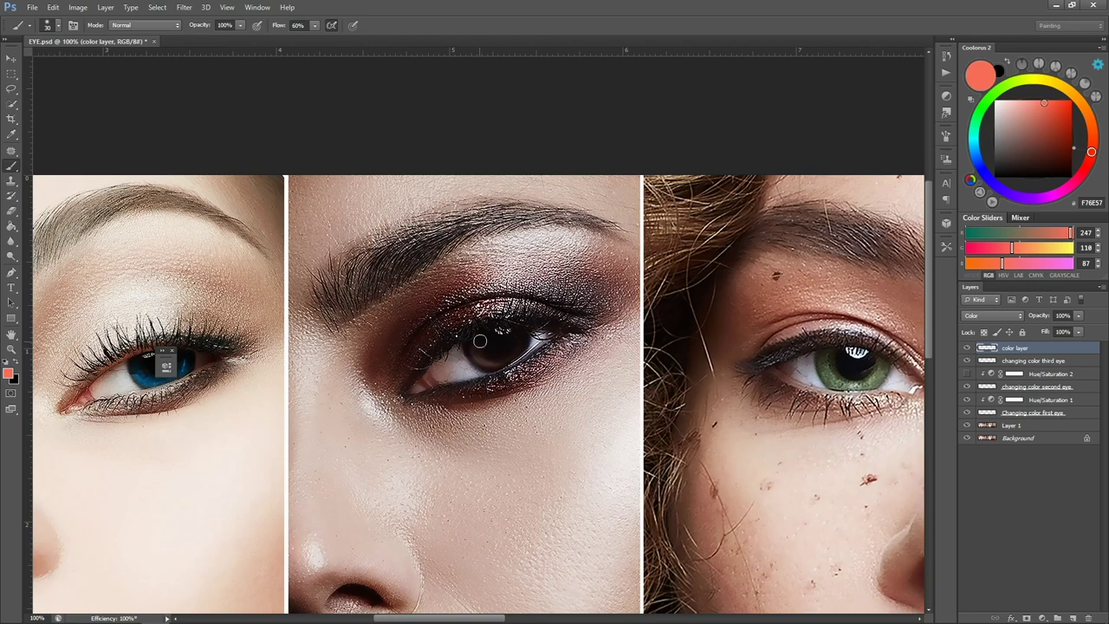
key(bracketright)
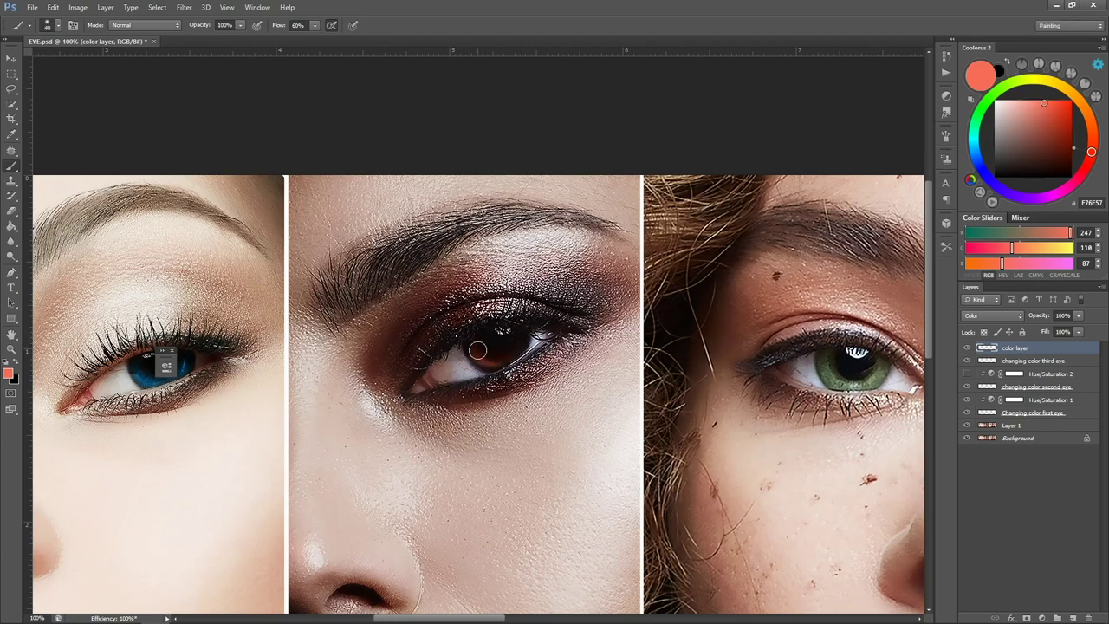
Step: Switch the painting colour to a strong blue (RGB 0, 111, 191) and brush it over the third iris
click(975, 152)
click(1022, 103)
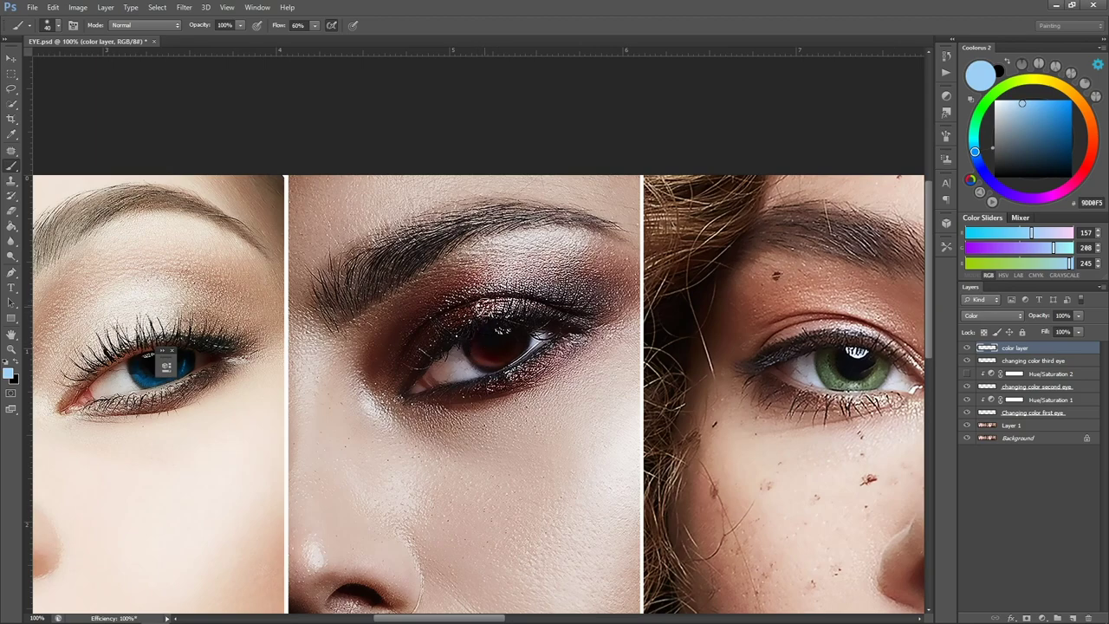
click(1071, 119)
drag(500, 358, 511, 344)
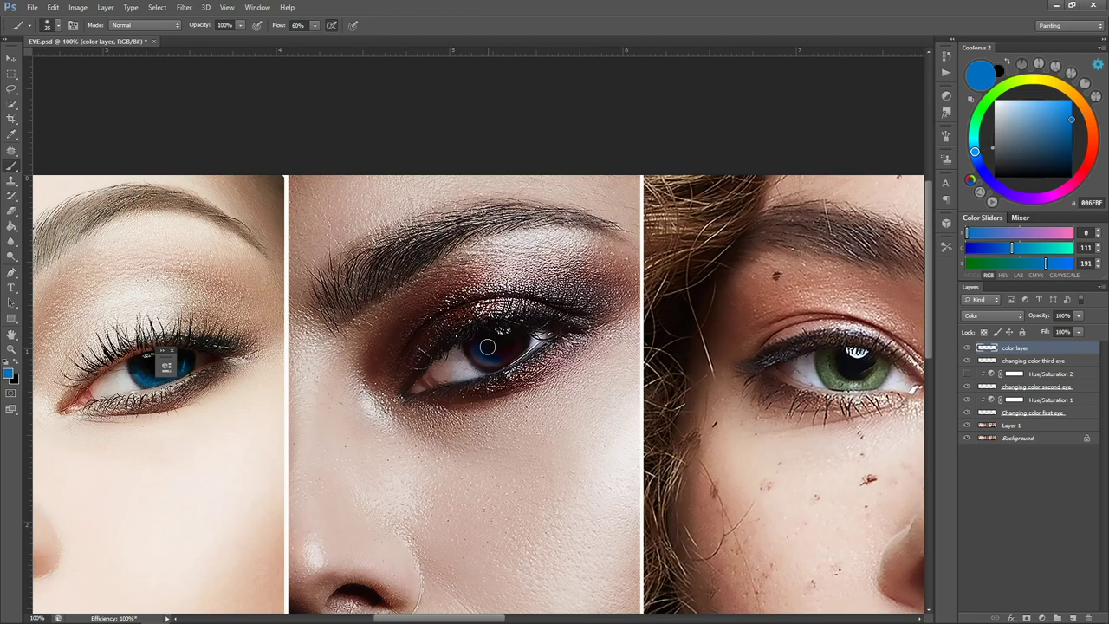
Step: Switch the painting colour to purple (RGB 119, 71, 147), brush it over the third iris, and switch to the Eraser
key(])
click(1044, 190)
click(1035, 132)
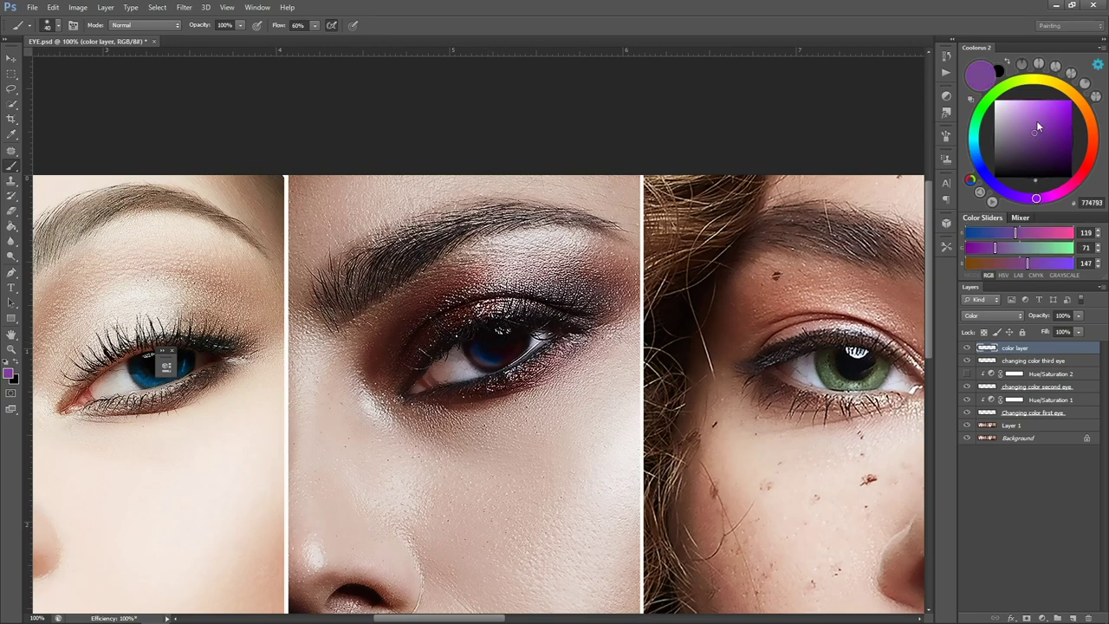
drag(501, 354, 505, 352)
key(])
key(e)
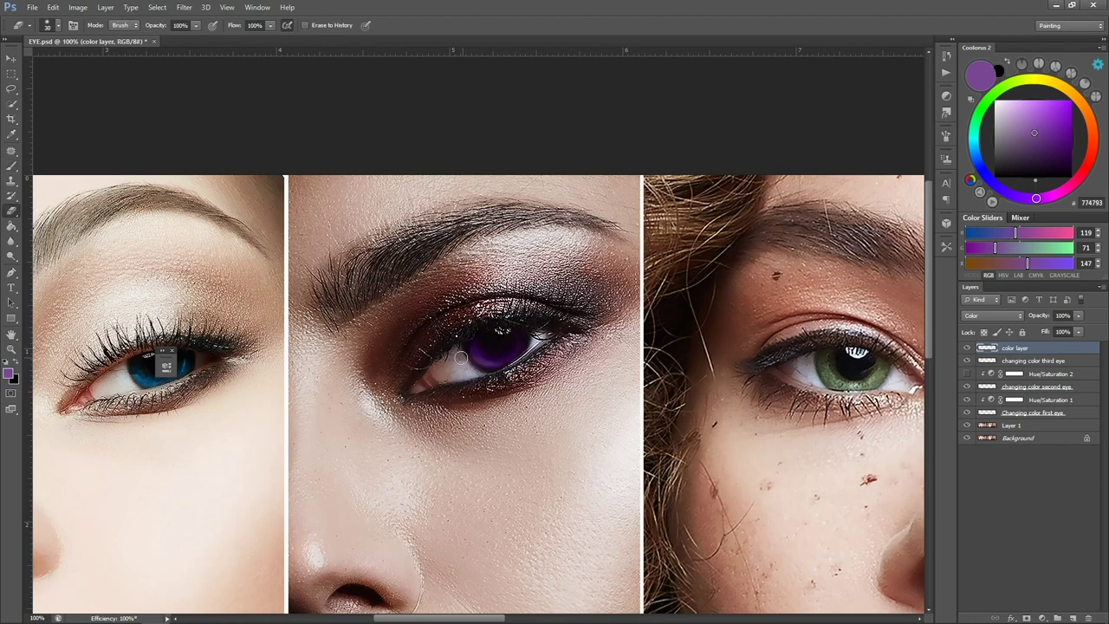
Step: Examine the purple third iris from further out and up close
key(z)
alt+click(505, 275)
alt+click(490, 259)
alt+click(489, 257)
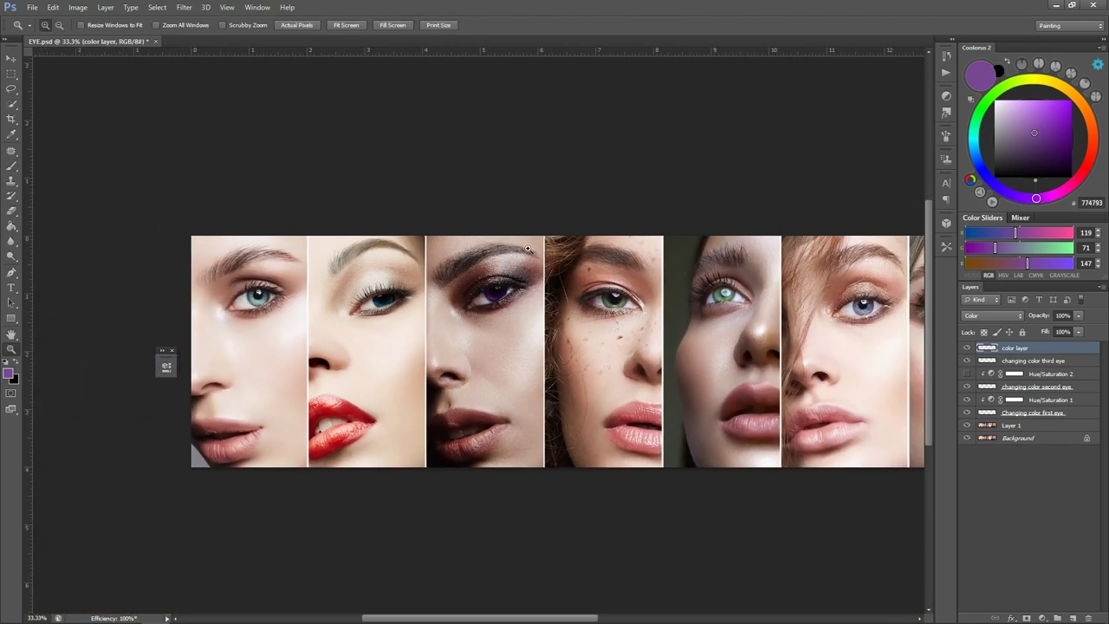
click(518, 263)
click(495, 279)
click(494, 279)
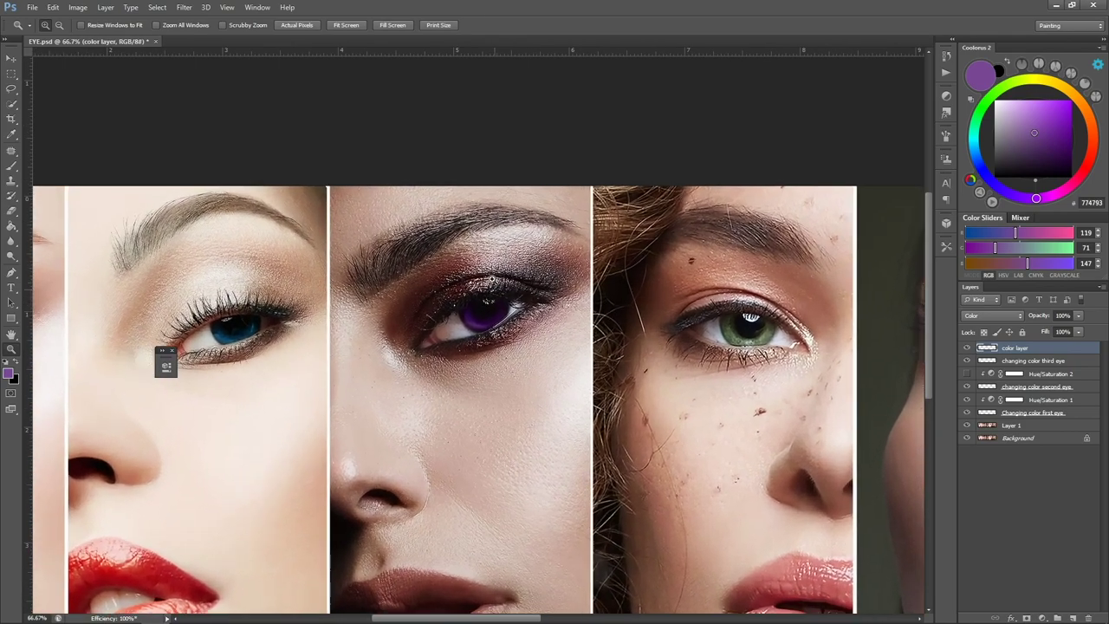
click(494, 279)
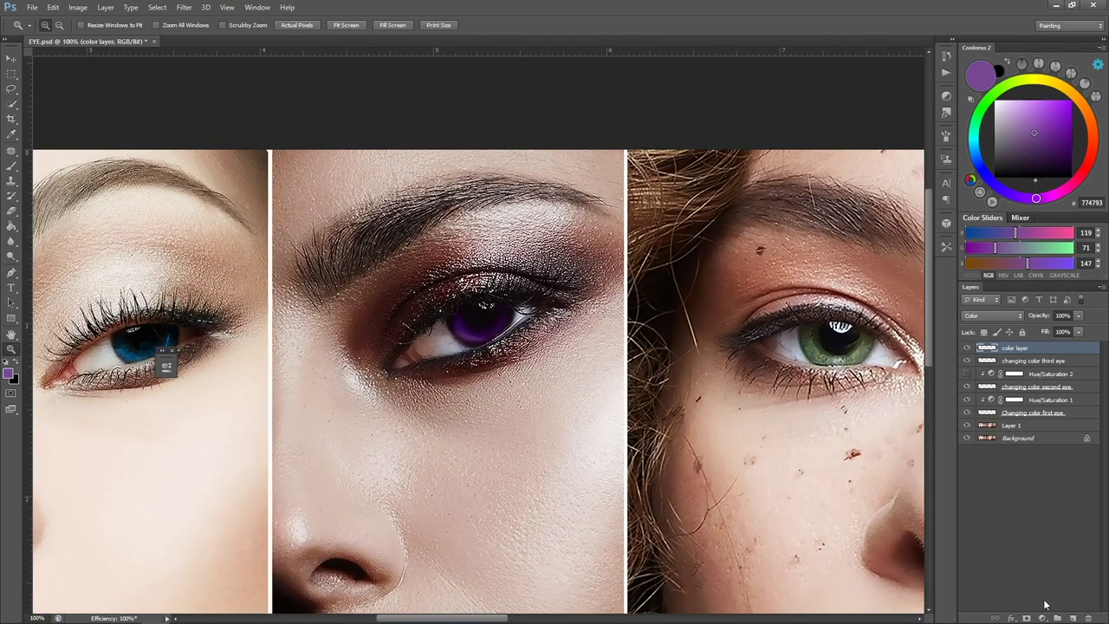
Step: Select the changing color third eye layer with the Eraser active and enlarge the Eraser to 40
click(105, 7)
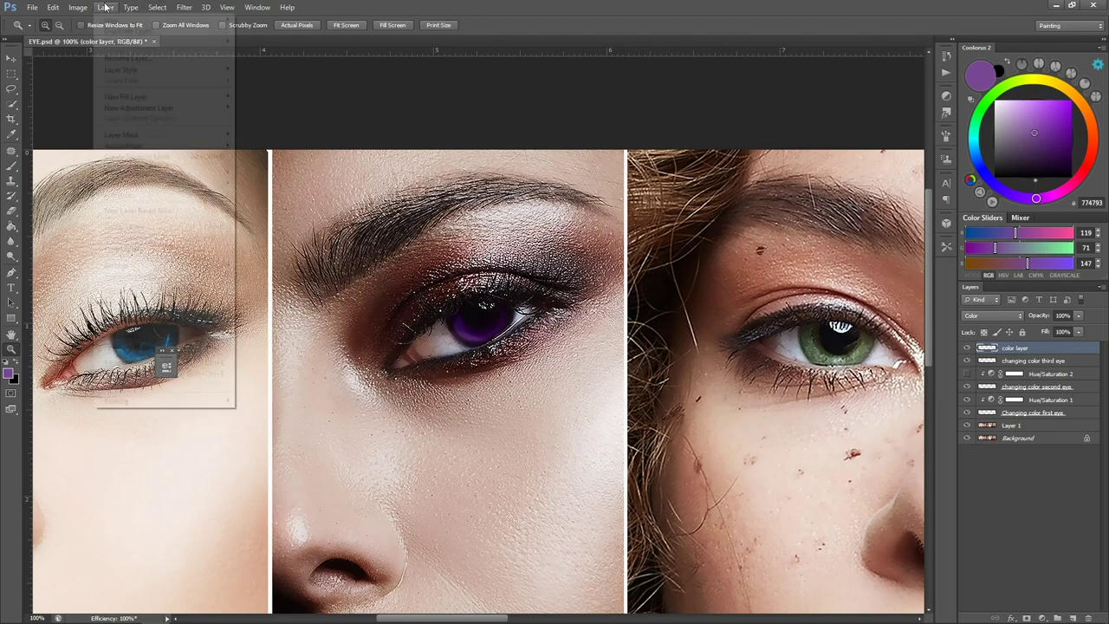
click(505, 5)
key(b)
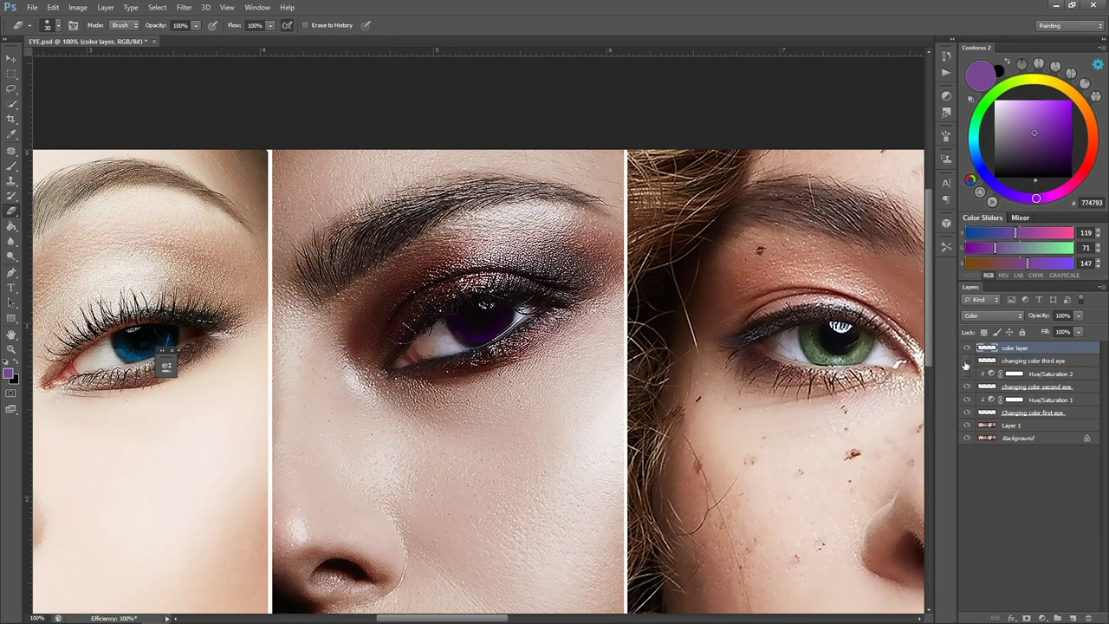
click(1031, 361)
key(bracketright)
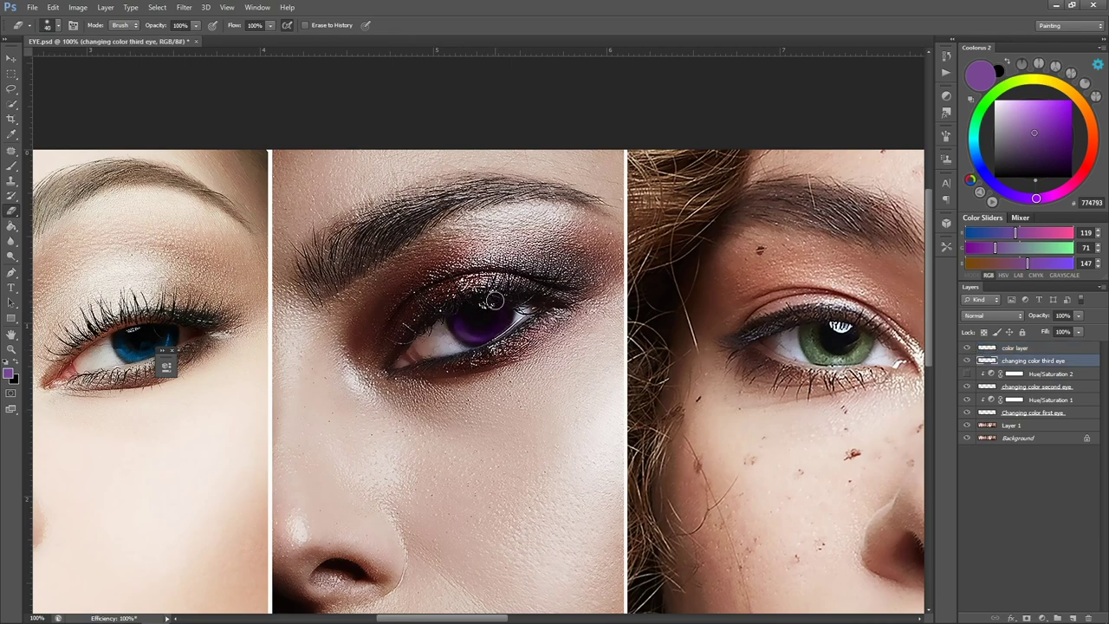
Step: Examine the row of portraits from further out, and bring the fourth eye up close
key(z)
alt+click(524, 320)
alt+click(525, 321)
alt+click(525, 321)
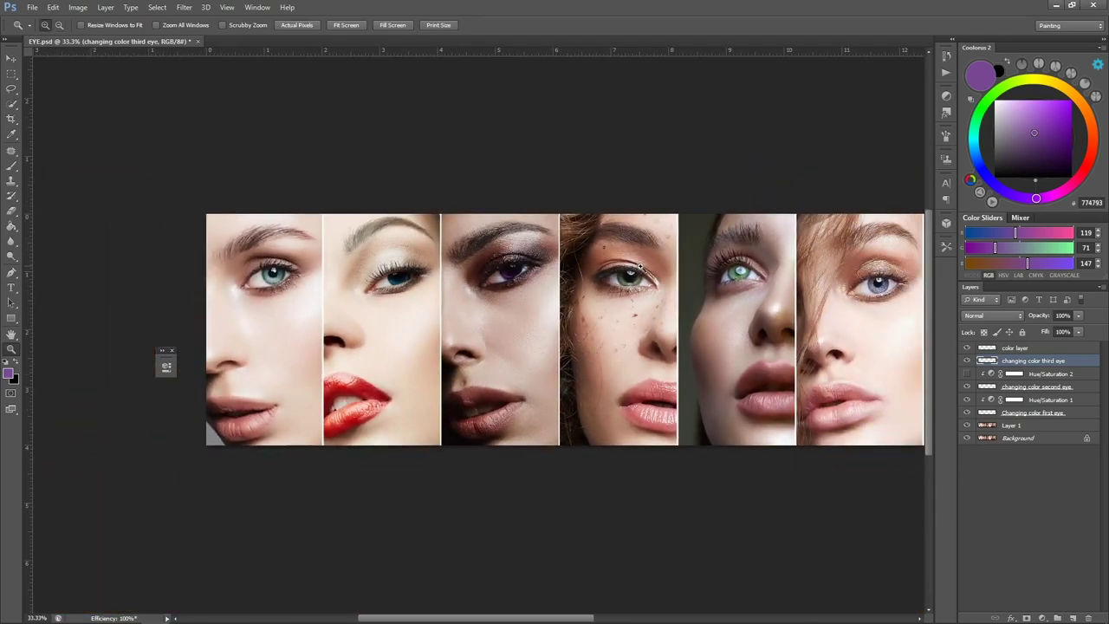
click(641, 265)
click(641, 265)
click(641, 265)
key(space)
drag(659, 317, 521, 358)
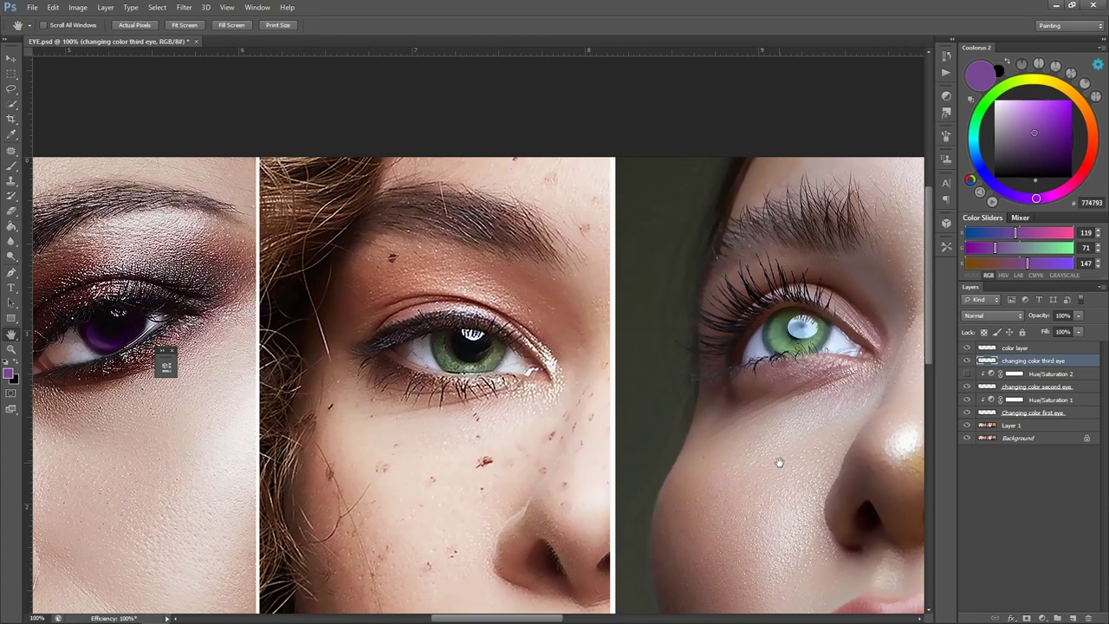
Step: Add a new layer above color layer, name it "changing color fourth" and set its blend mode to Color
click(1011, 349)
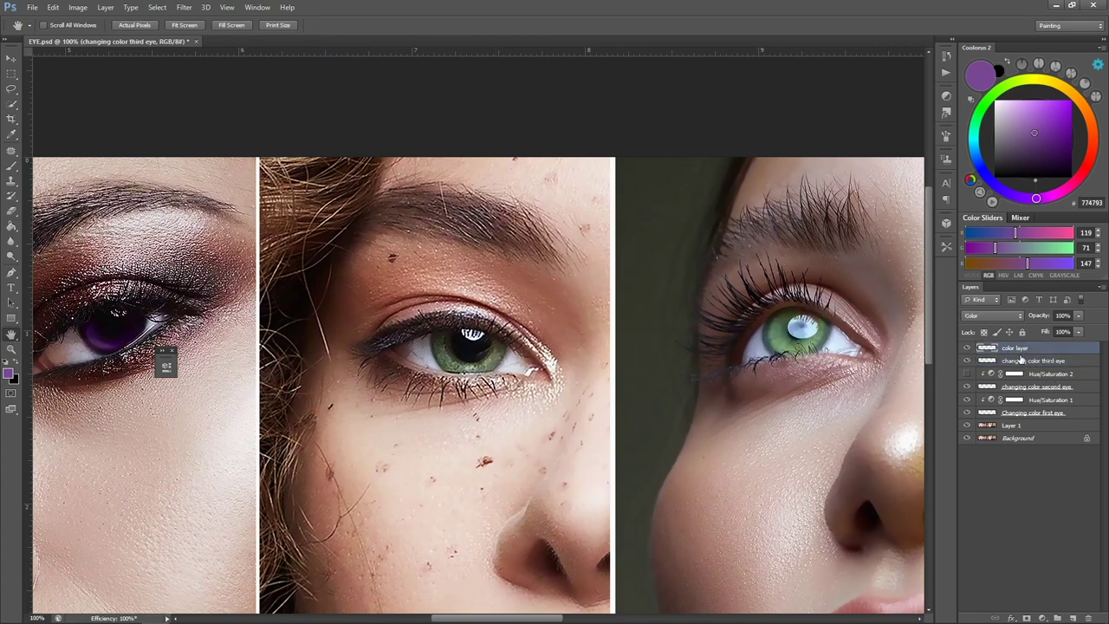
click(1072, 618)
double_click(1012, 347)
text(changing color)
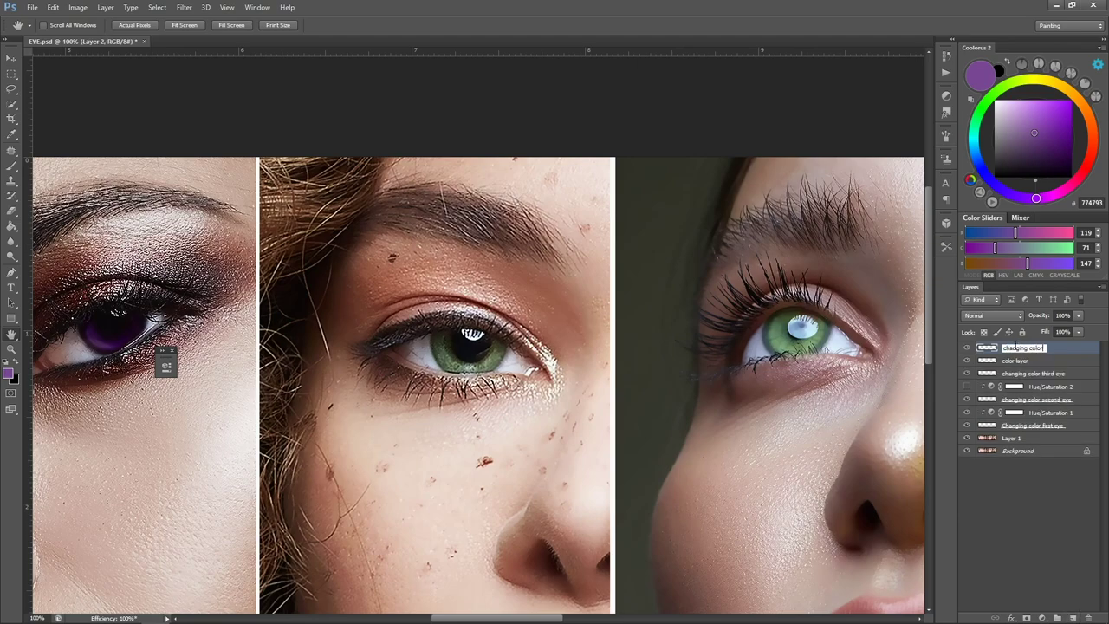
text( fourth)
key(Return)
click(992, 315)
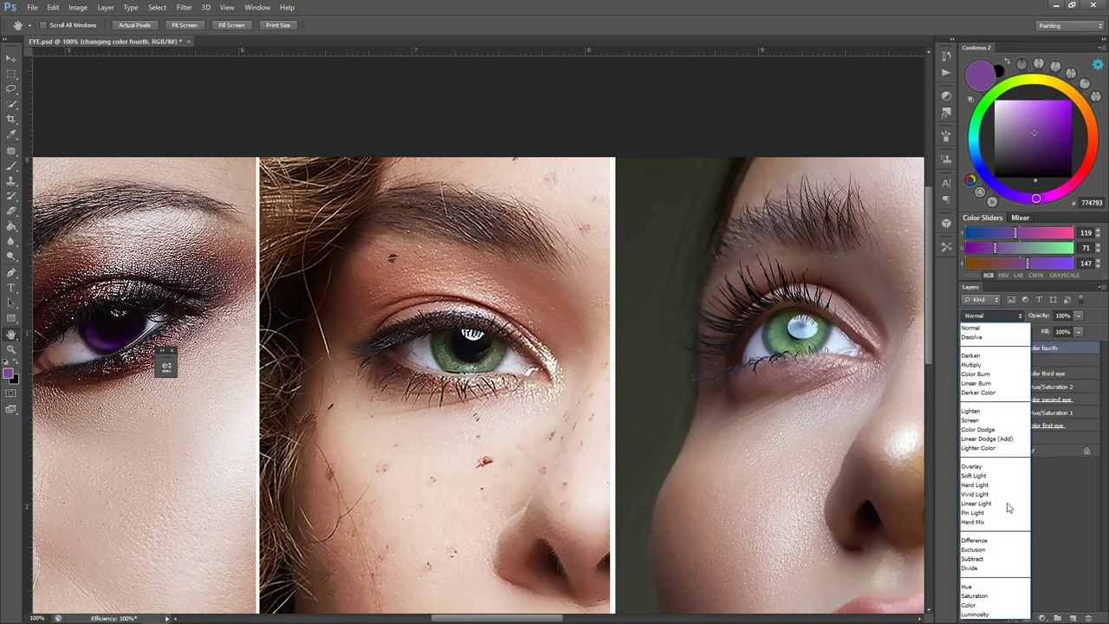
click(987, 605)
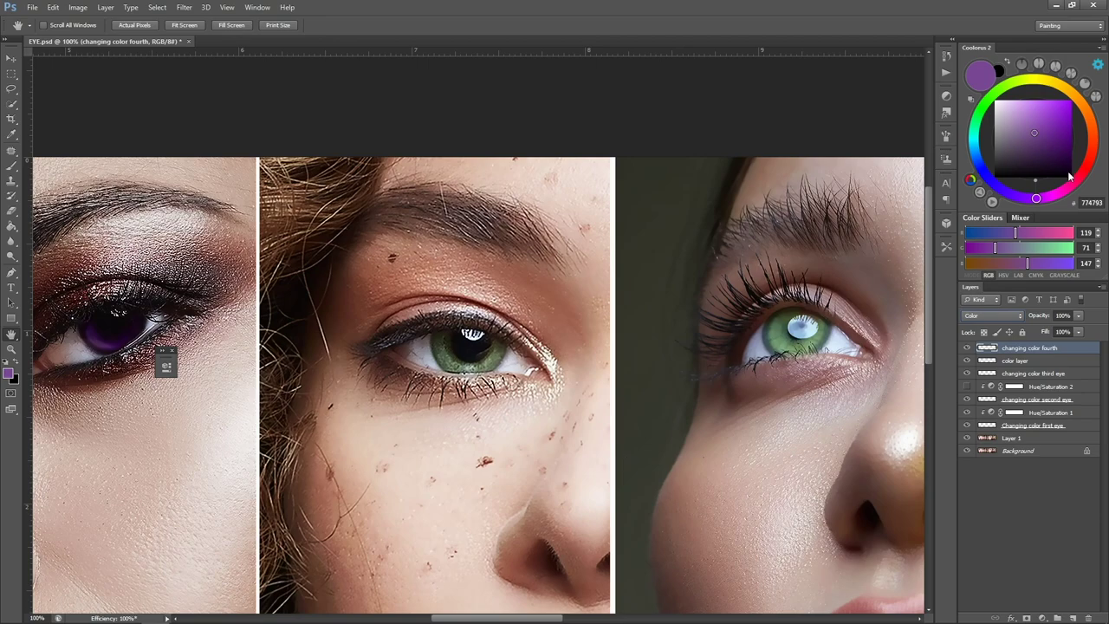
Step: Paint the fourth iris in bright red (RGB 255, 23, 0) with the Brush on the changing color fourth layer
click(1092, 163)
key(b)
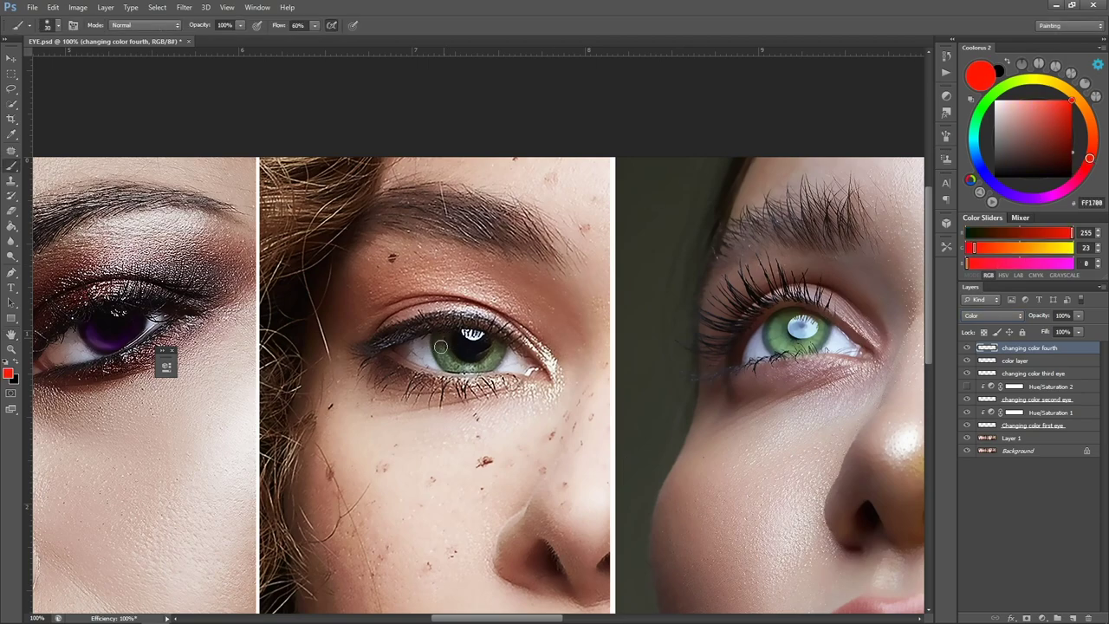
mouse_move(441, 351)
mouse_down()
mouse_move(478, 342)
mouse_move(440, 339)
mouse_move(437, 351)
mouse_move(470, 348)
mouse_move(448, 336)
mouse_move(497, 358)
mouse_move(493, 341)
mouse_move(470, 360)
mouse_move(496, 341)
mouse_up()
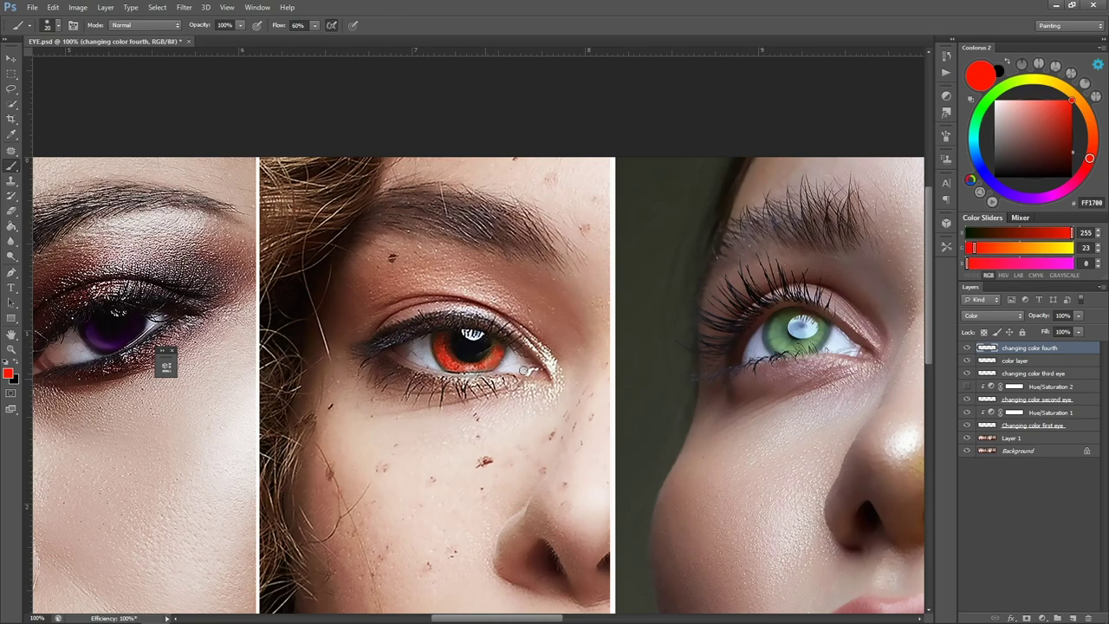
Step: Add a Hue/Saturation adjustment above the changing color fourth layer and clip it to that layer
click(1044, 617)
click(1022, 460)
right_click(1069, 348)
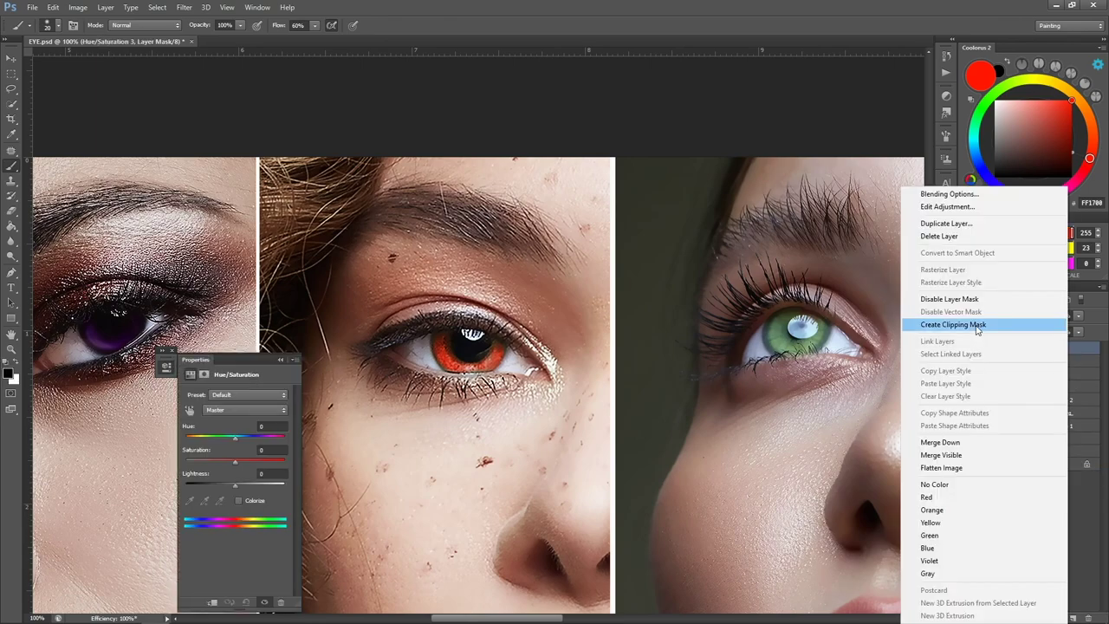
click(977, 325)
Step: Compare the fourth eye with its painted layer hidden and shown, and set the clipped adjustment's hue to +37 and saturation to -42
click(966, 360)
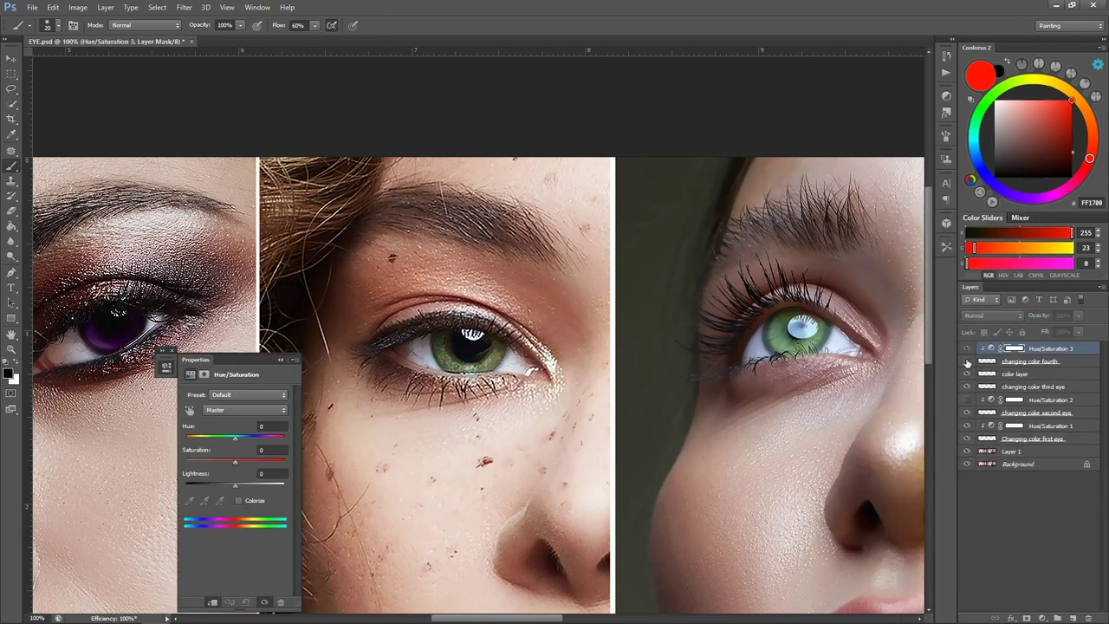
click(967, 360)
click(967, 360)
click(966, 360)
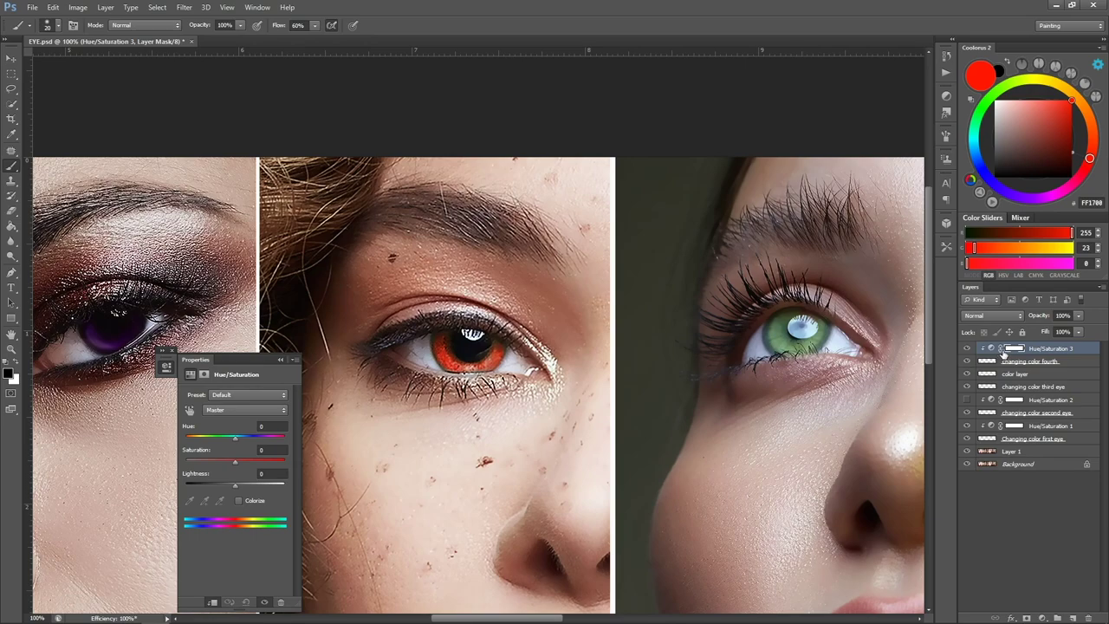
click(992, 348)
drag(235, 439, 215, 463)
Step: Examine the fourth eye from further out with the adjustment properties put away, hiding and showing its painted layer and Hue/Saturation adjustment
key(z)
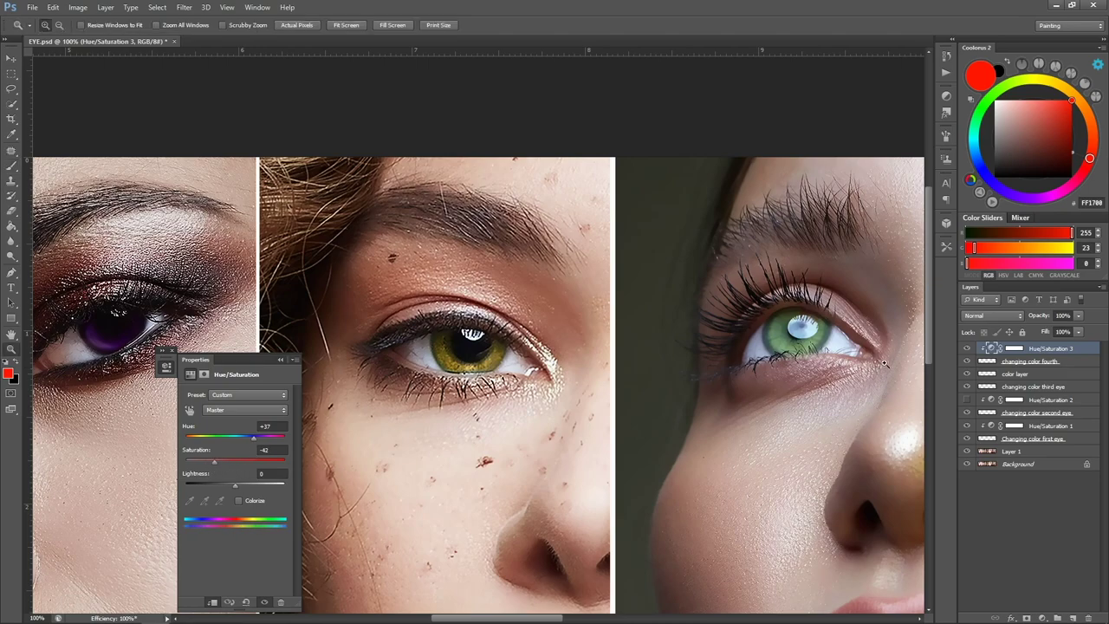
alt+click(571, 359)
alt+click(571, 358)
click(680, 347)
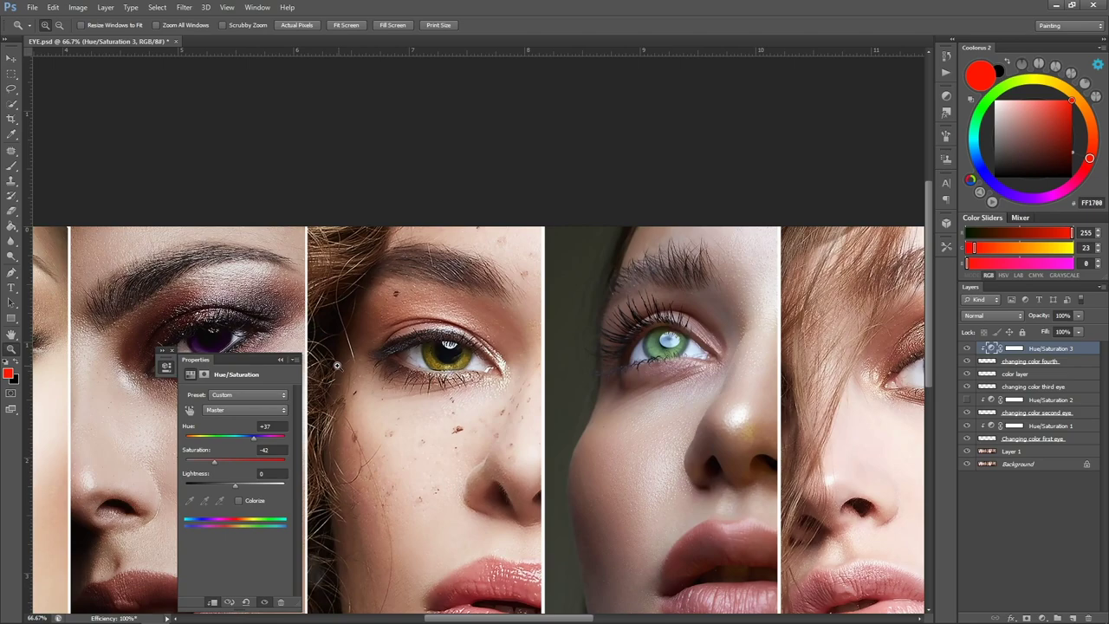
click(280, 359)
click(966, 361)
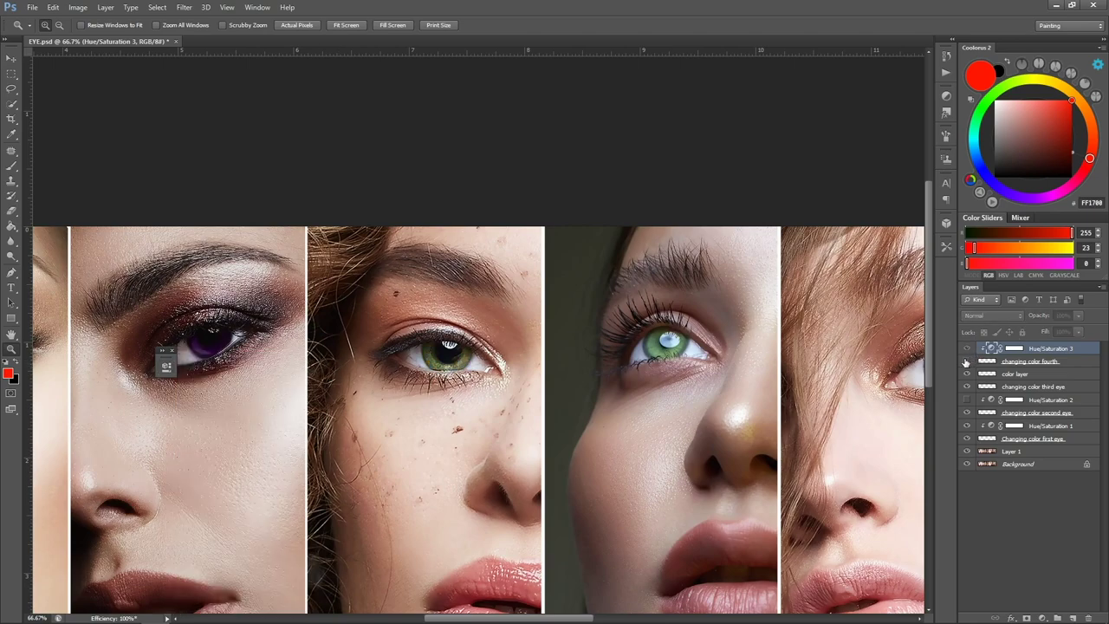
click(967, 348)
click(967, 348)
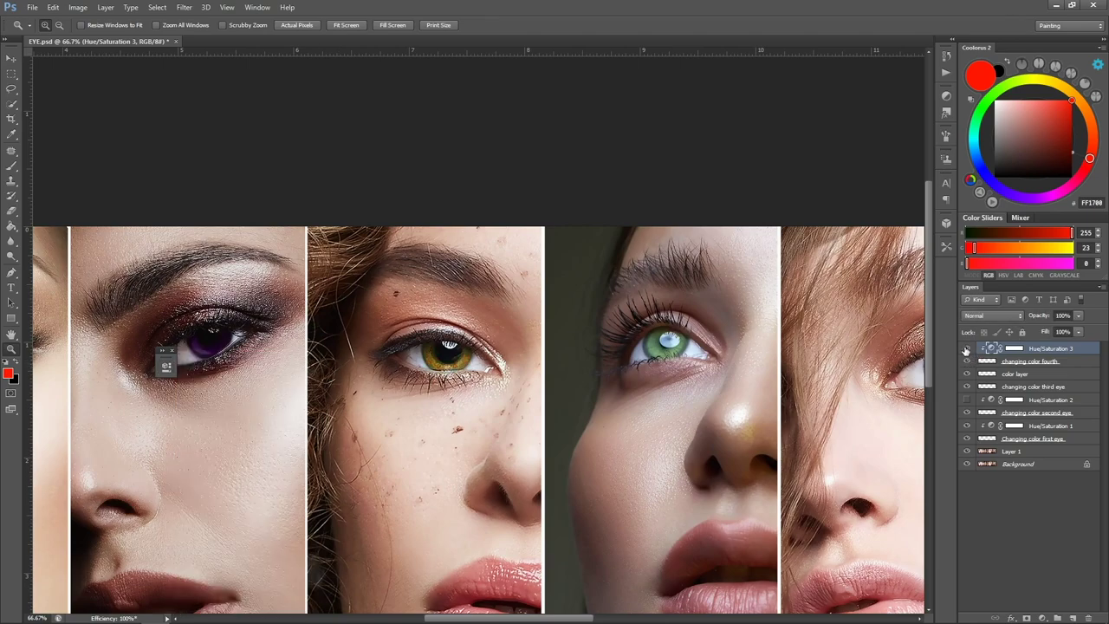
click(967, 349)
click(966, 349)
click(967, 349)
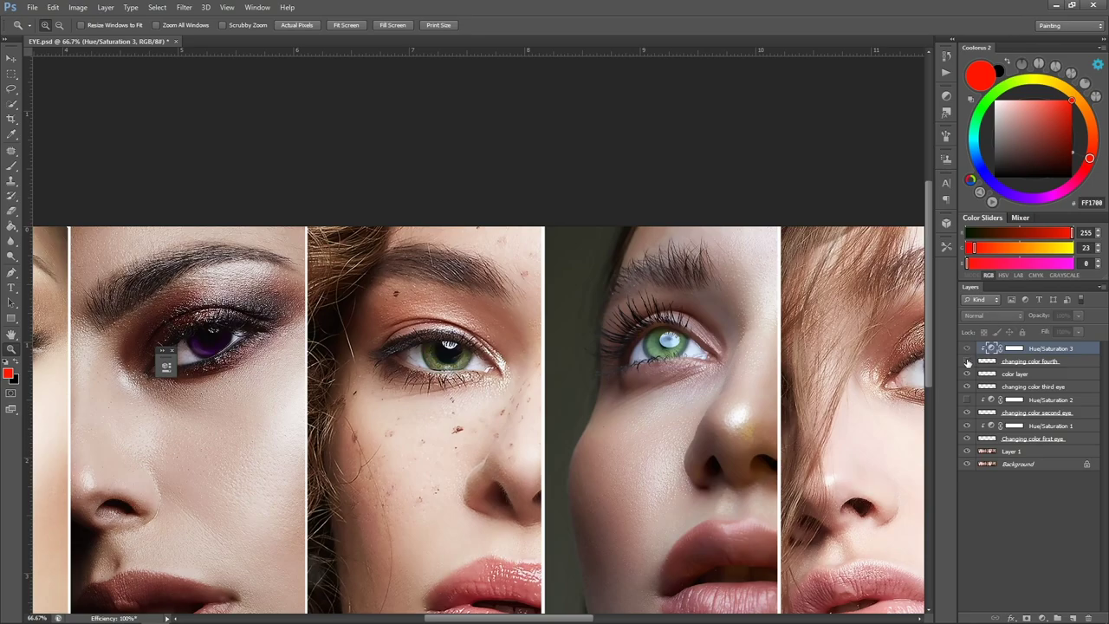
click(967, 349)
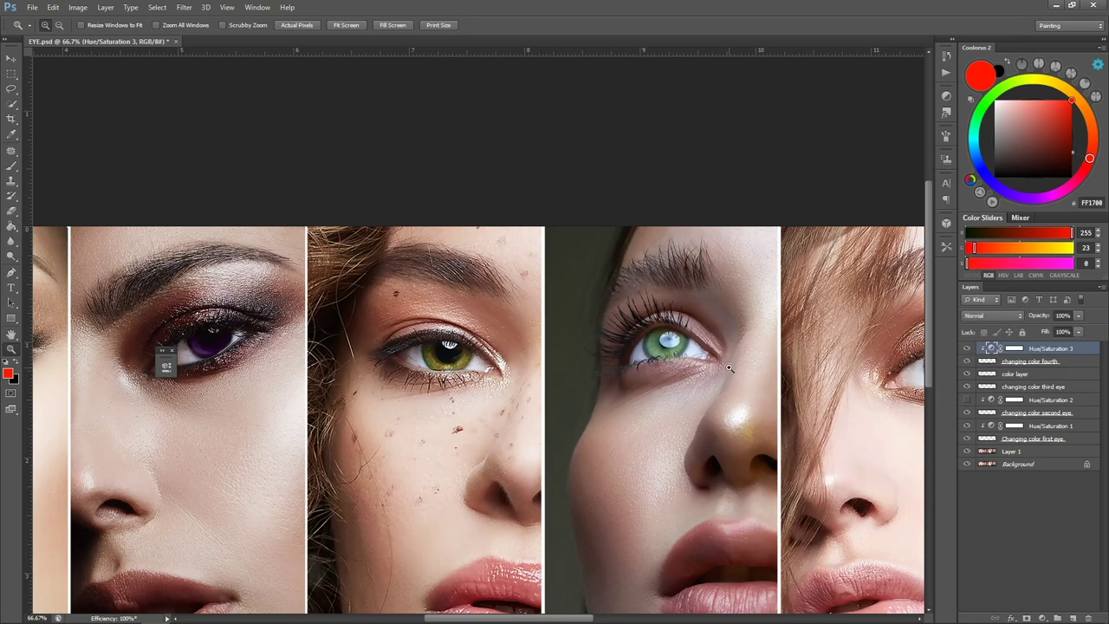
Step: Add a new layer for the fifth eye on top of the stack, name it "changing color 5th" and set its blend mode to Color
click(719, 343)
click(719, 343)
key(space)
drag(646, 327, 585, 331)
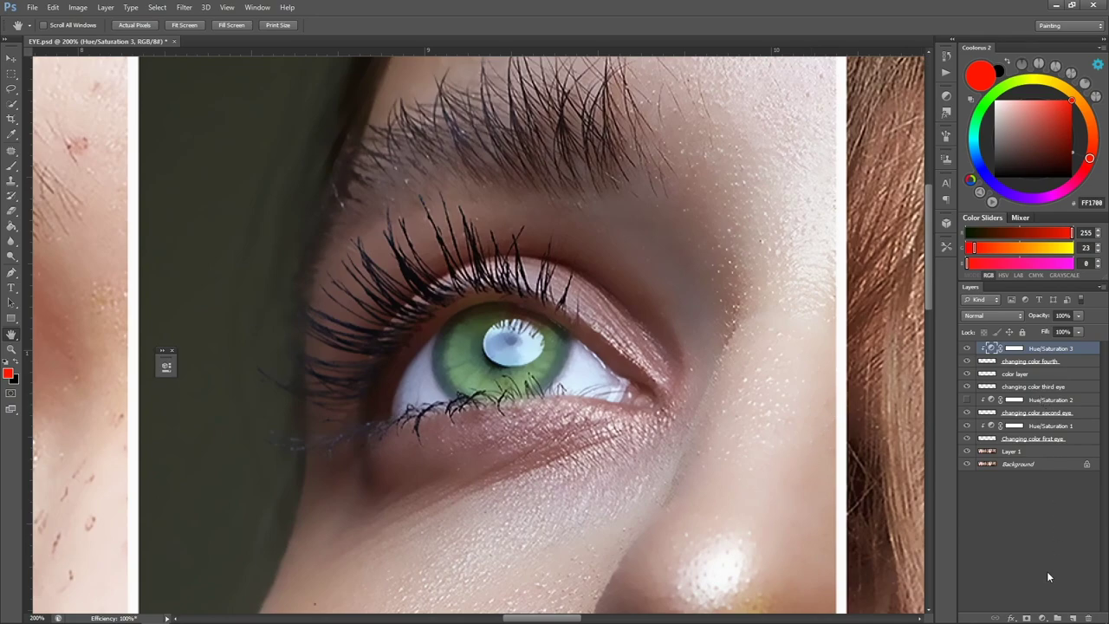
click(1072, 617)
double_click(1015, 347)
text(c)
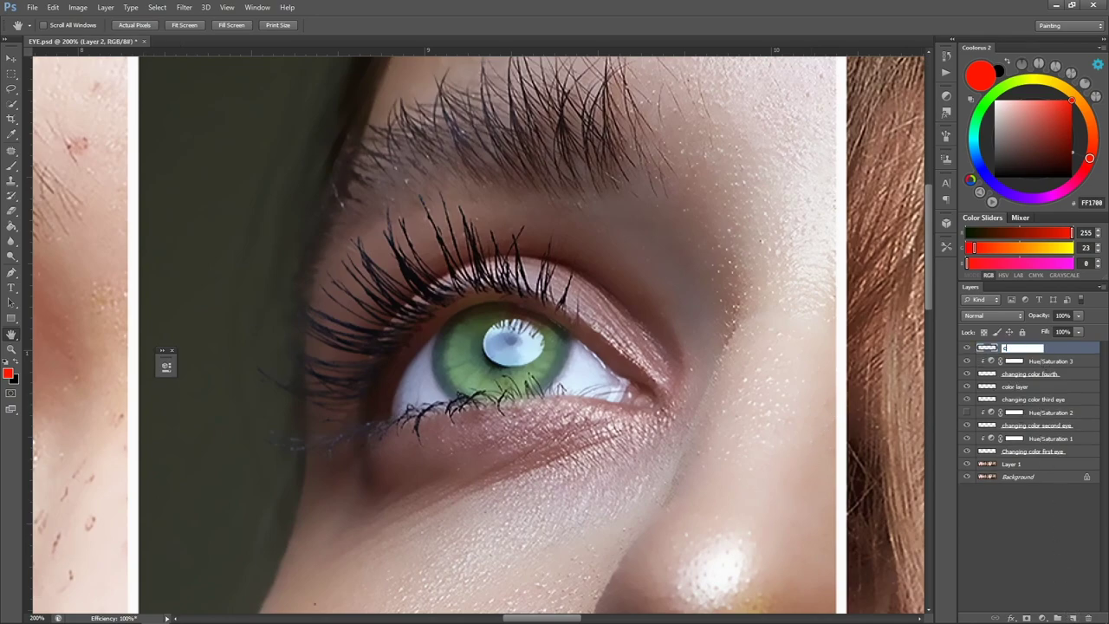
text(hanging color)
text( f)
text(5th)
key(Return)
click(992, 316)
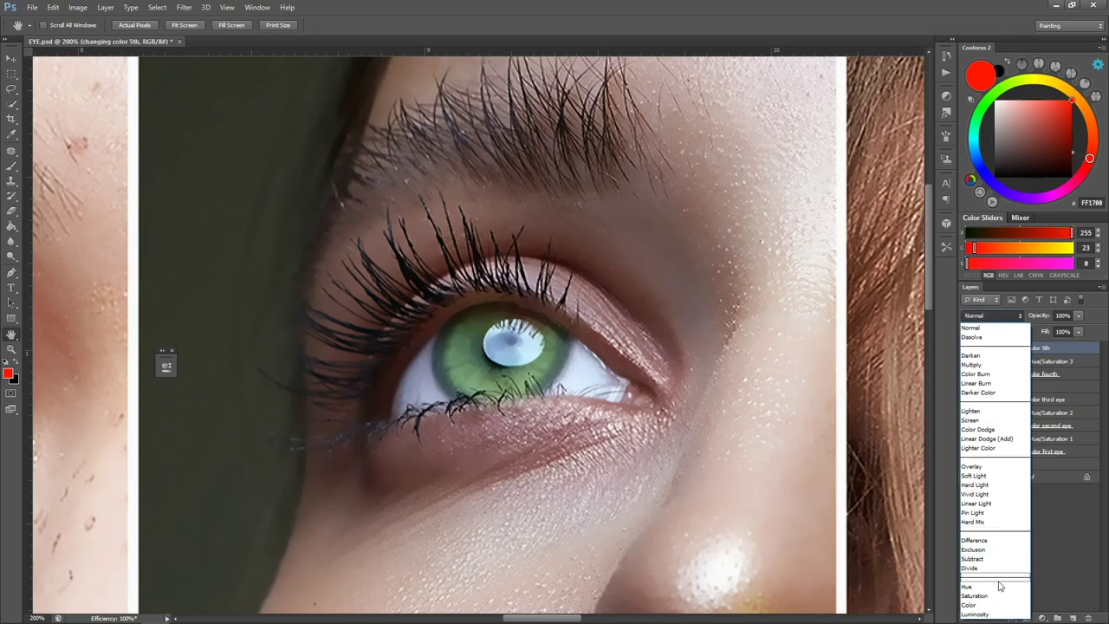
click(993, 605)
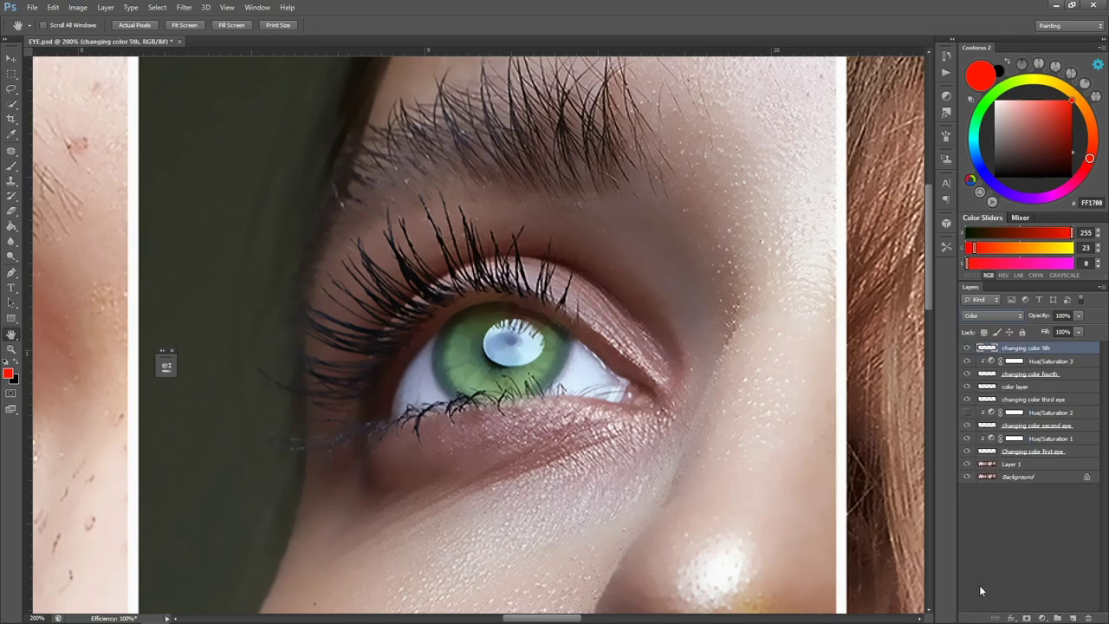
Step: Paint the fifth iris in light blue (RGB 38, 136, 229) on the changing color 5th layer, enlarging the Brush to 25
click(973, 152)
click(1058, 107)
key(b)
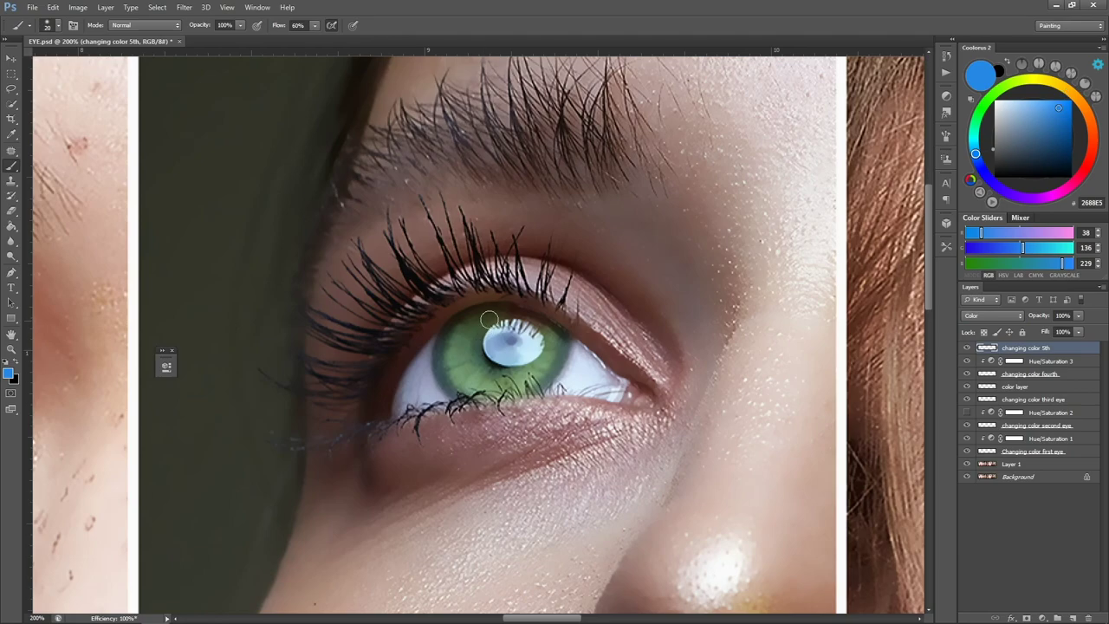
mouse_move(486, 320)
mouse_down()
mouse_move(459, 331)
mouse_move(483, 381)
mouse_move(476, 317)
mouse_move(501, 380)
mouse_move(480, 323)
mouse_move(469, 345)
mouse_move(554, 338)
mouse_move(493, 356)
mouse_move(550, 351)
mouse_move(520, 313)
mouse_move(551, 343)
mouse_move(525, 315)
mouse_move(551, 362)
mouse_move(474, 346)
mouse_move(483, 325)
mouse_move(478, 396)
mouse_up()
key(])
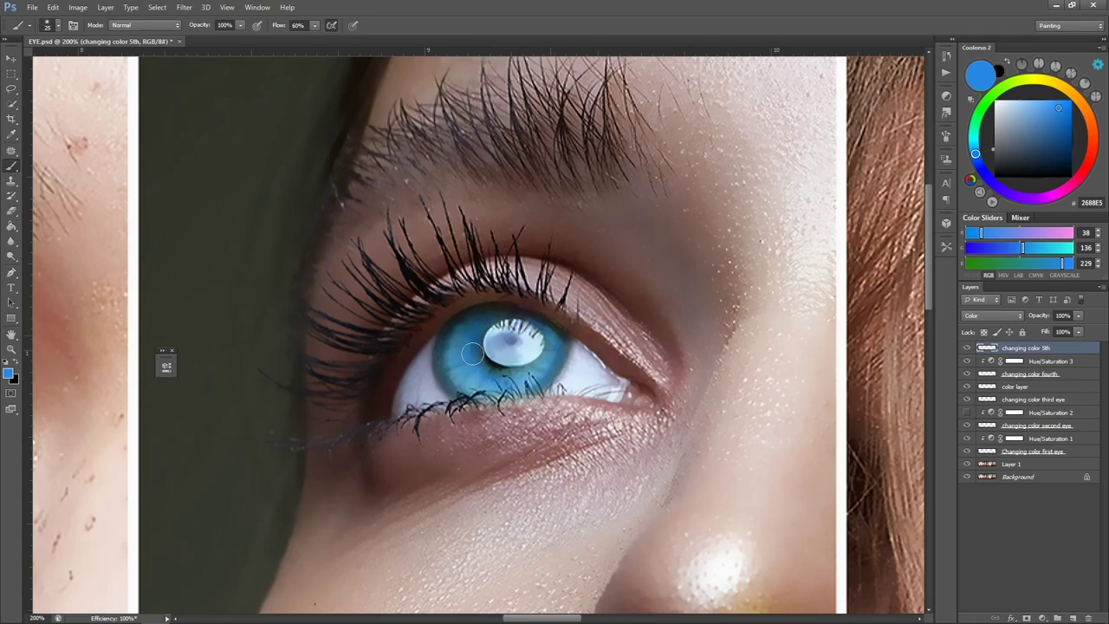
Step: Add a Hue/Saturation adjustment clipped to changing color 5th and set its hue to -36 and saturation to -55
key(z)
alt+click(588, 262)
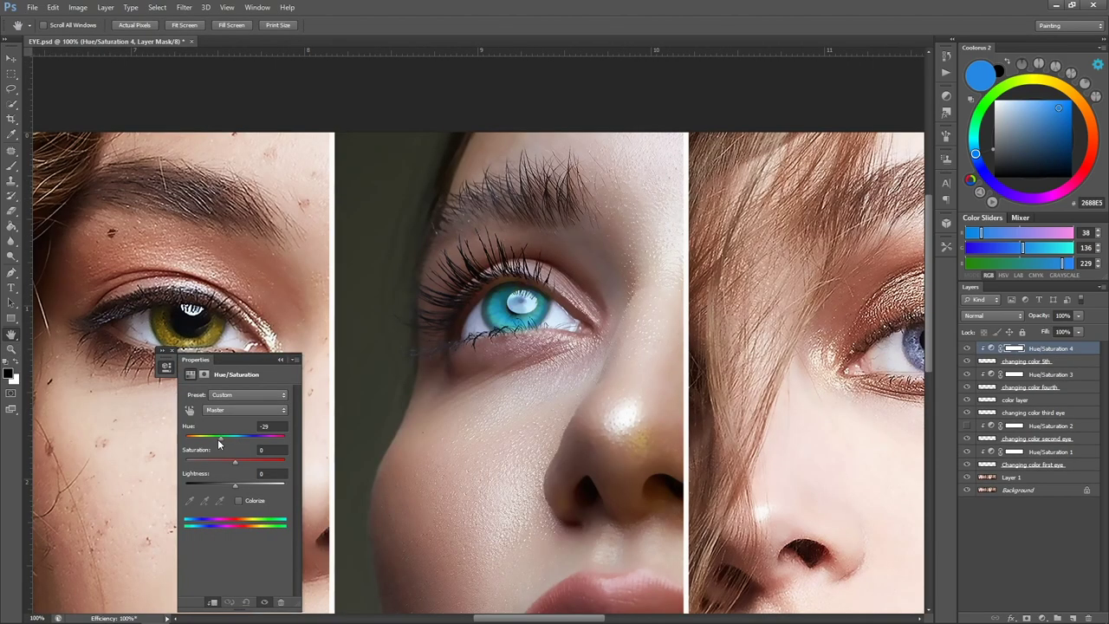
drag(217, 442, 192, 468)
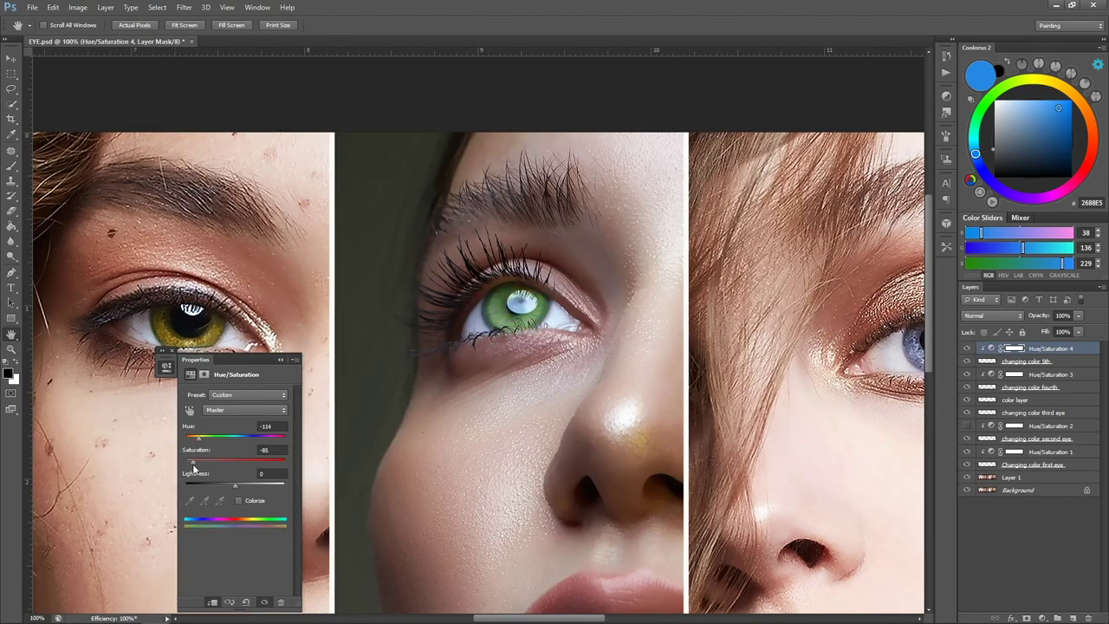
key(d)
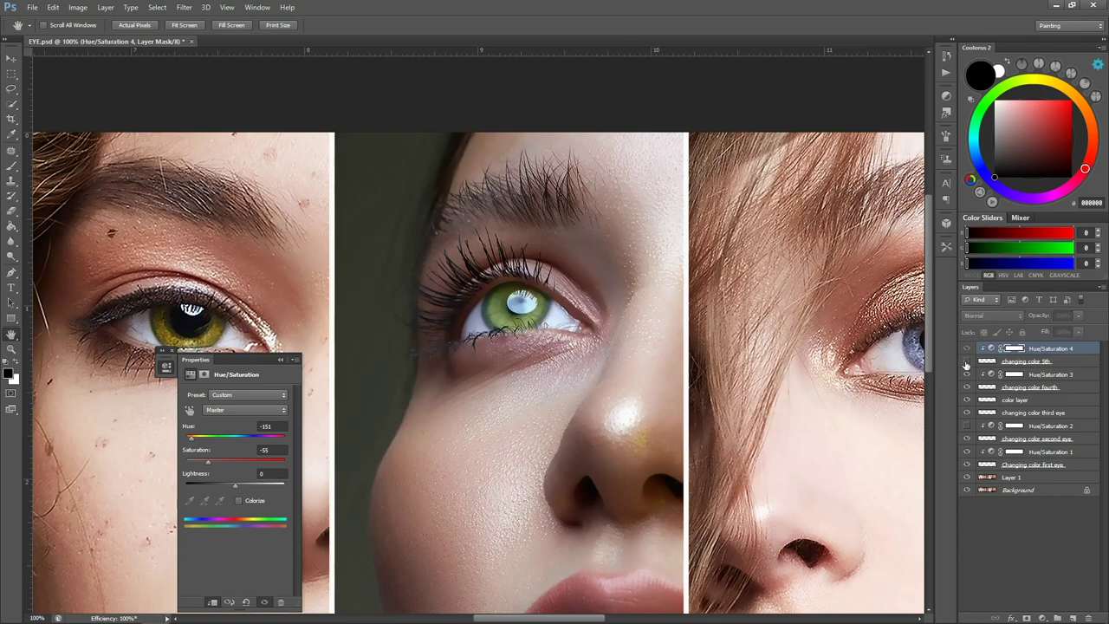
drag(206, 430, 217, 443)
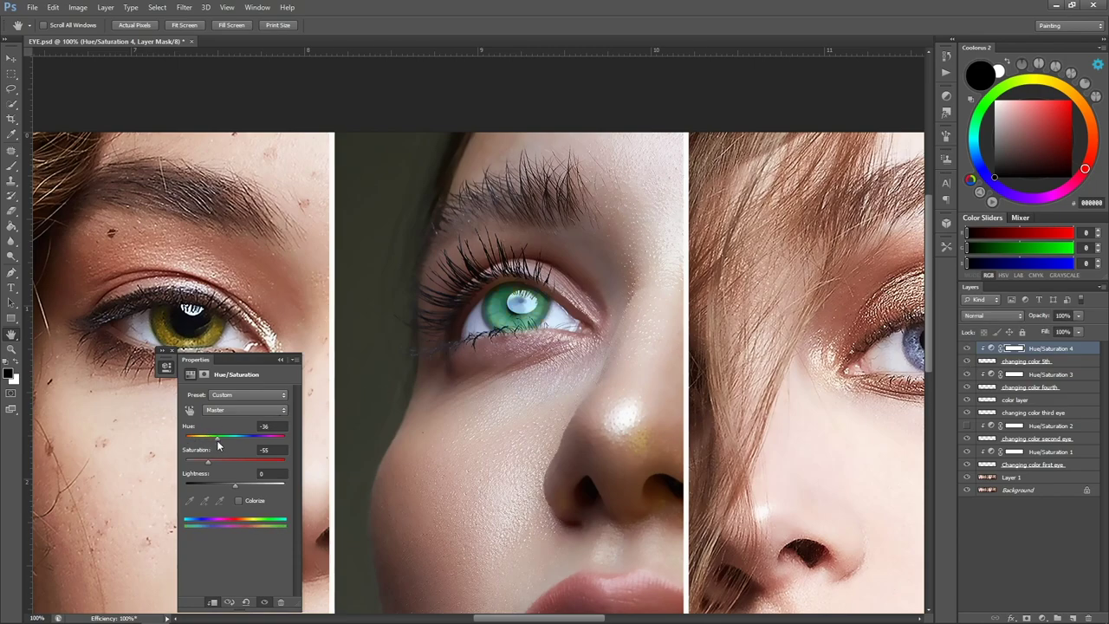
Step: Set the hue of the fifth eye's Hue/Saturation adjustment to -23 and check the eye against the changing color 5th layer's visibility
click(967, 361)
key(z)
alt+click(685, 319)
click(781, 324)
key(space)
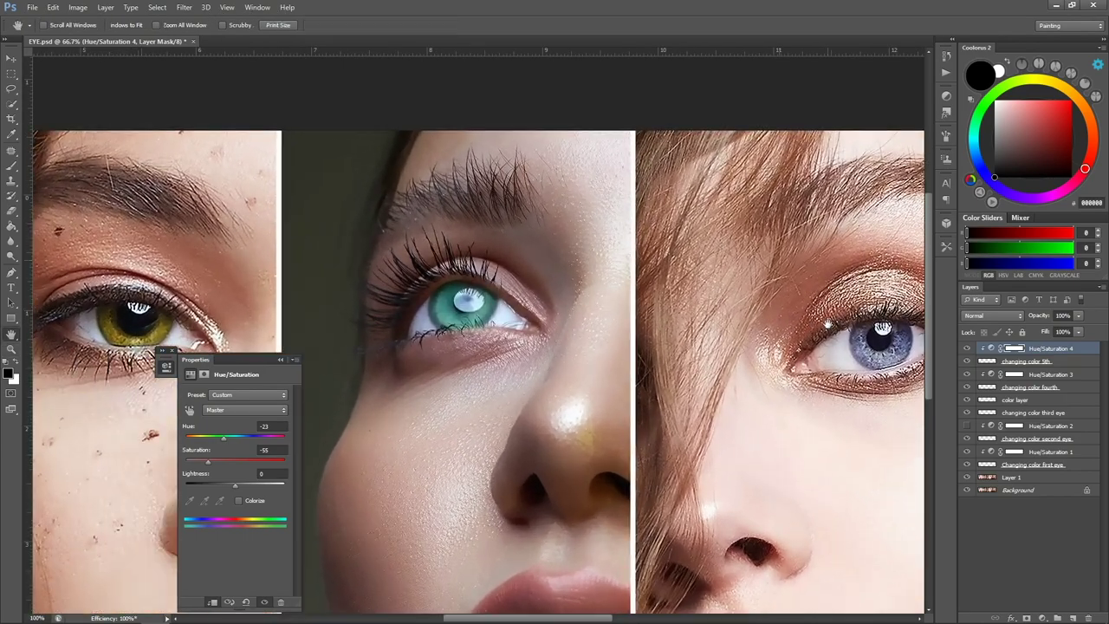
drag(842, 323, 552, 326)
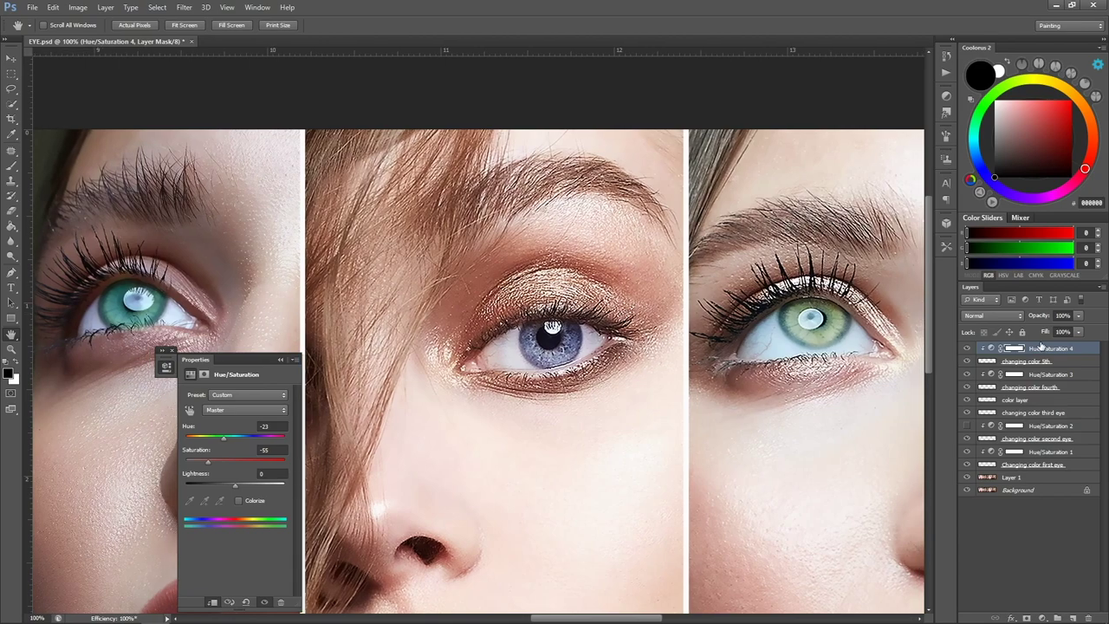
Step: Add a new layer for the sixth eye on top of the stack, name it "changin color 6th" and set its blend mode to Color
click(1074, 616)
double_click(1007, 349)
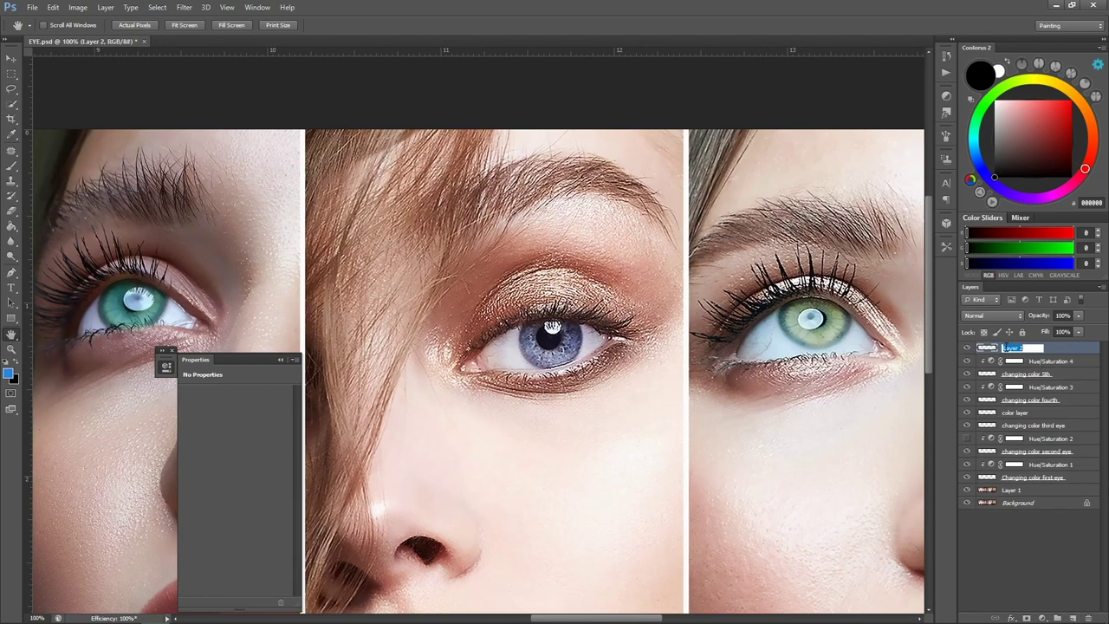
text(changin color 6th)
key(Return)
click(984, 318)
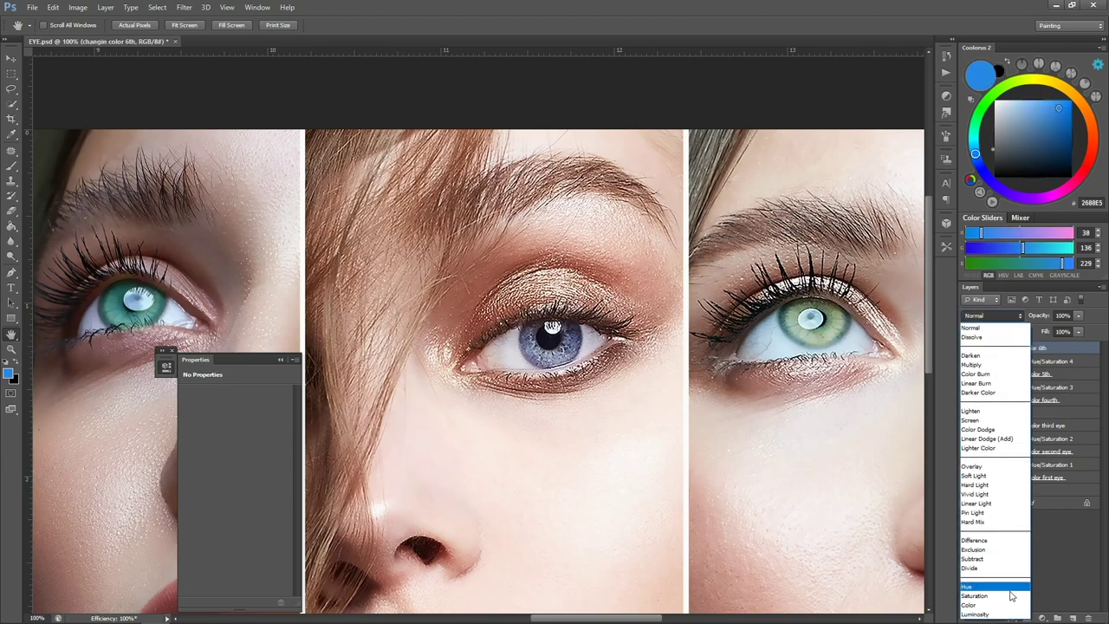
click(1008, 600)
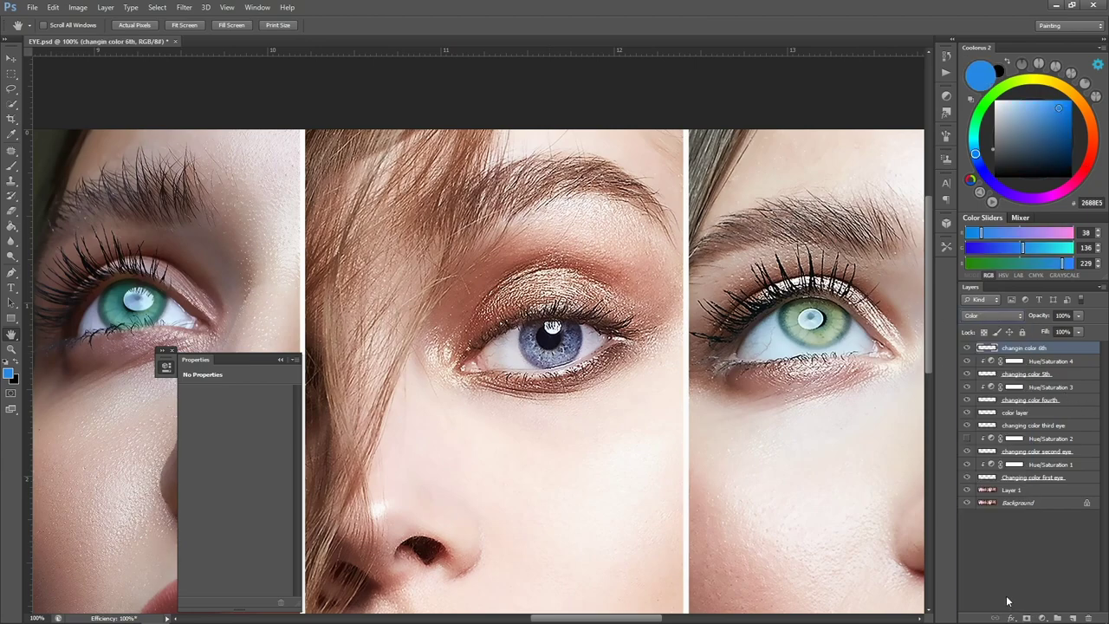
Step: Paint the sixth iris yellow (RGB 248, 255, 21) with the Brush at size 25, and compare it with the layer hidden and shown
click(1031, 81)
key(b)
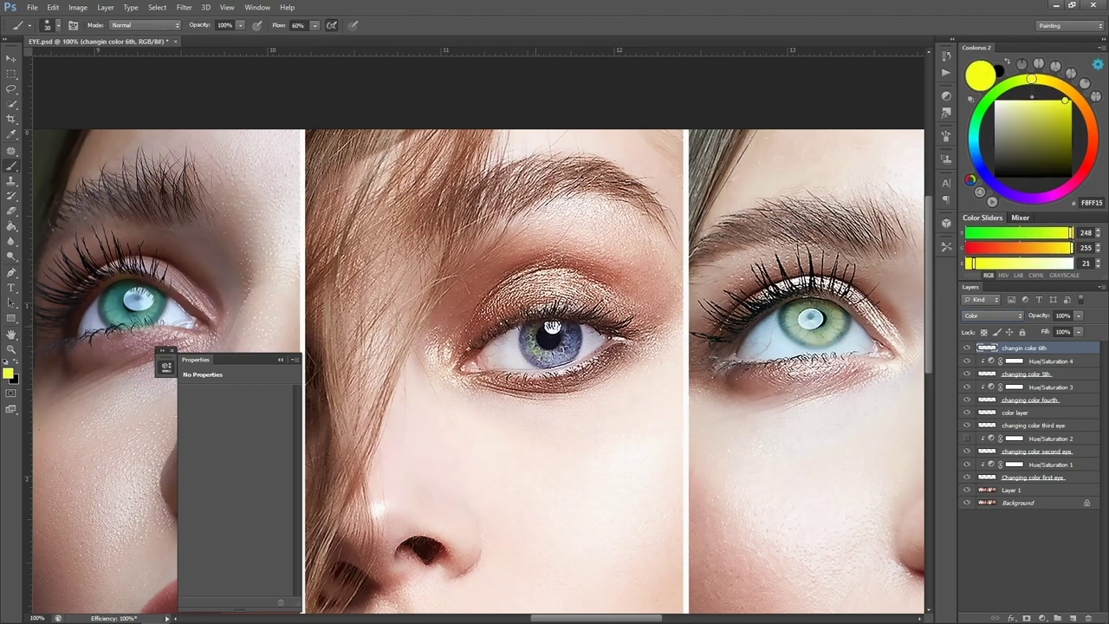
mouse_move(539, 334)
mouse_down()
mouse_move(567, 325)
mouse_move(560, 358)
mouse_move(542, 358)
mouse_move(568, 330)
mouse_move(564, 355)
mouse_move(550, 338)
mouse_move(574, 335)
mouse_move(540, 334)
mouse_up()
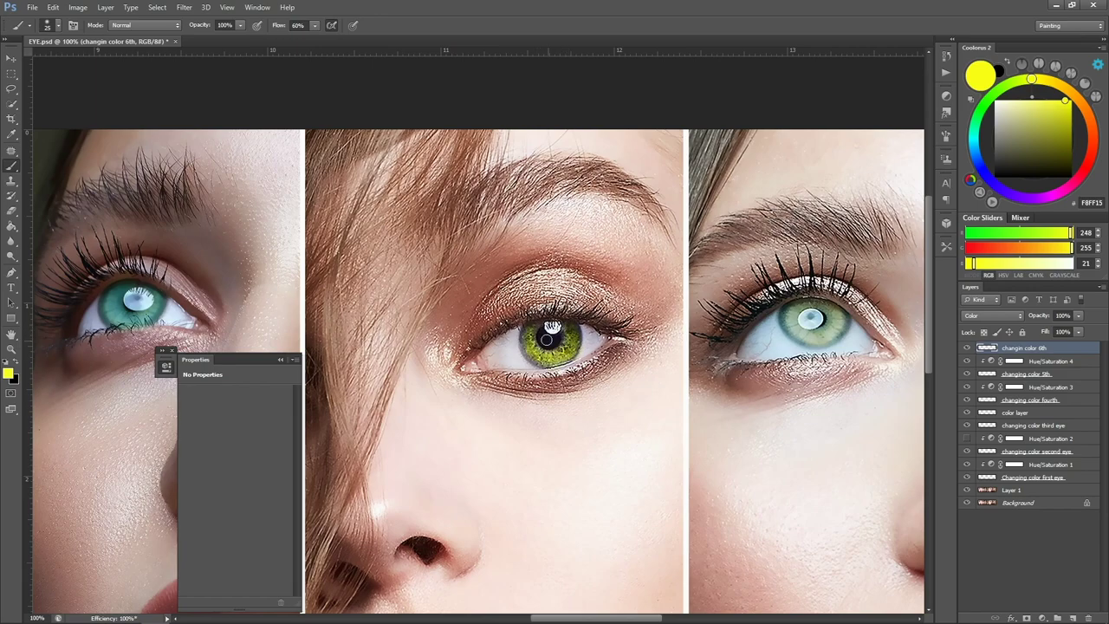
click(967, 347)
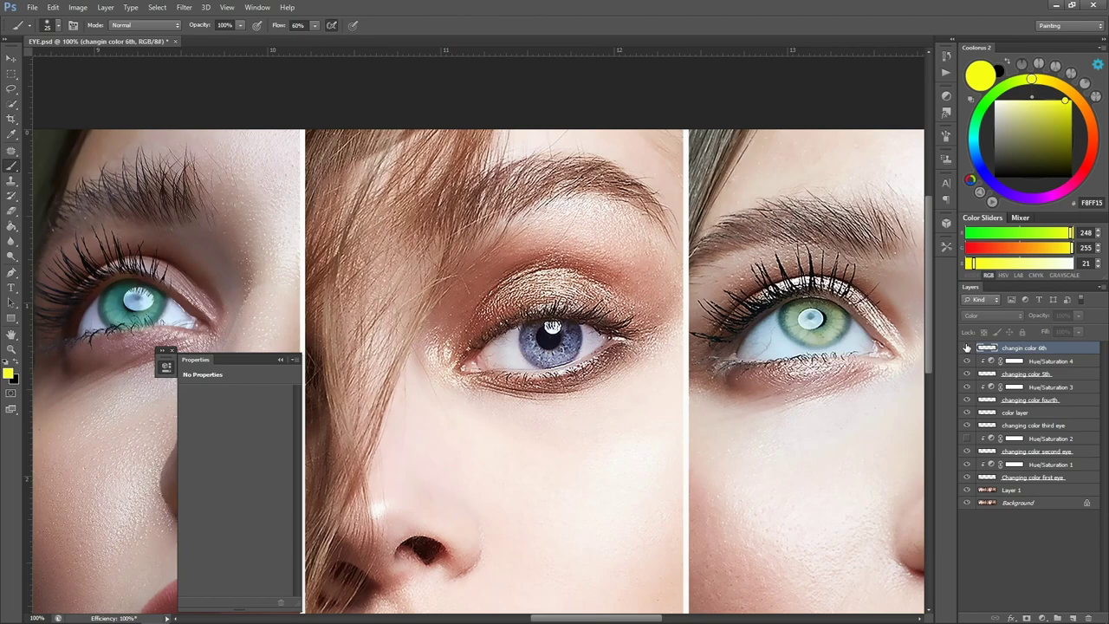
click(967, 347)
click(966, 347)
click(966, 347)
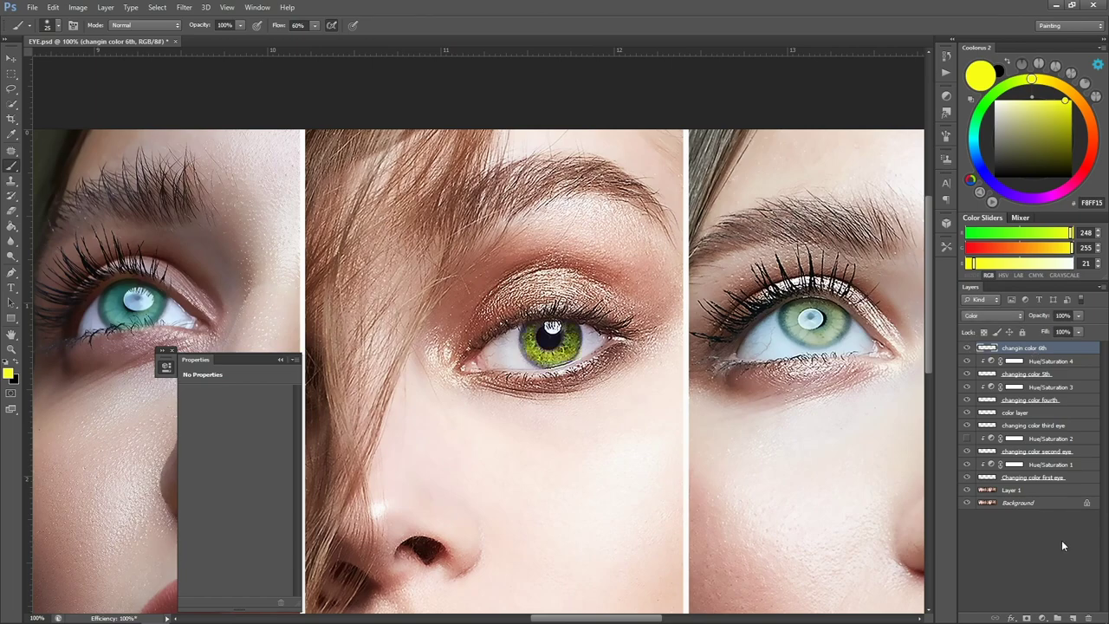
Step: Add a Hue/Saturation adjustment clipped to changin color 6th with hue +154 and saturation -47, and save the document
click(1042, 618)
click(1026, 487)
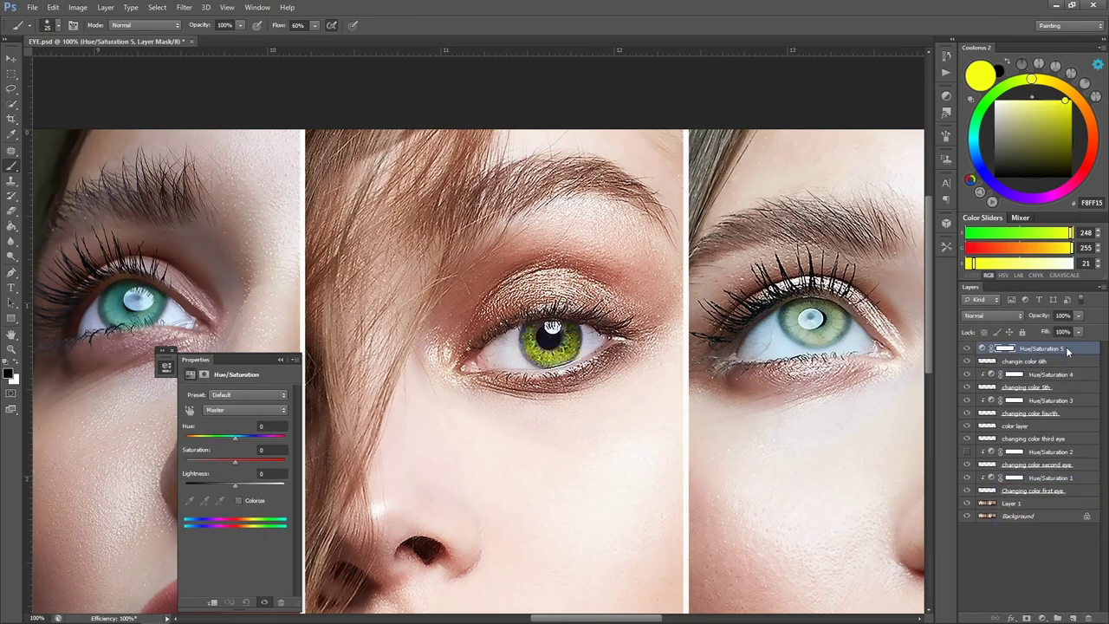
right_click(1067, 350)
click(996, 327)
drag(237, 438, 202, 466)
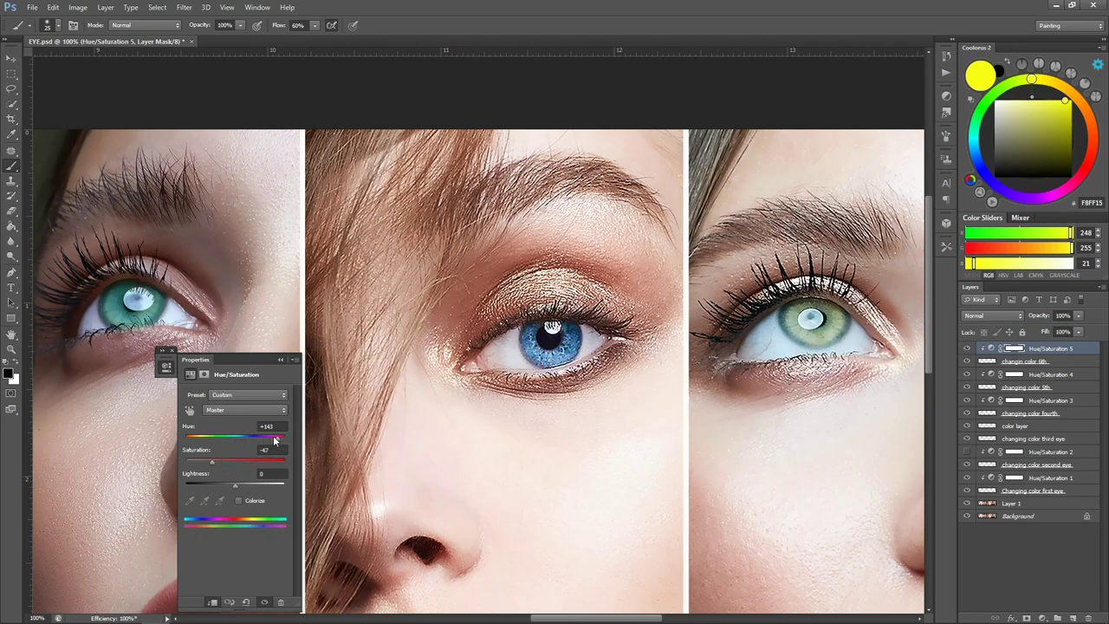
mouse_move(274, 441)
mouse_down()
mouse_move(198, 450)
mouse_move(274, 450)
mouse_up()
key(ctrl+space)
drag(631, 372, 816, 369)
scroll(832, 369, down, 3)
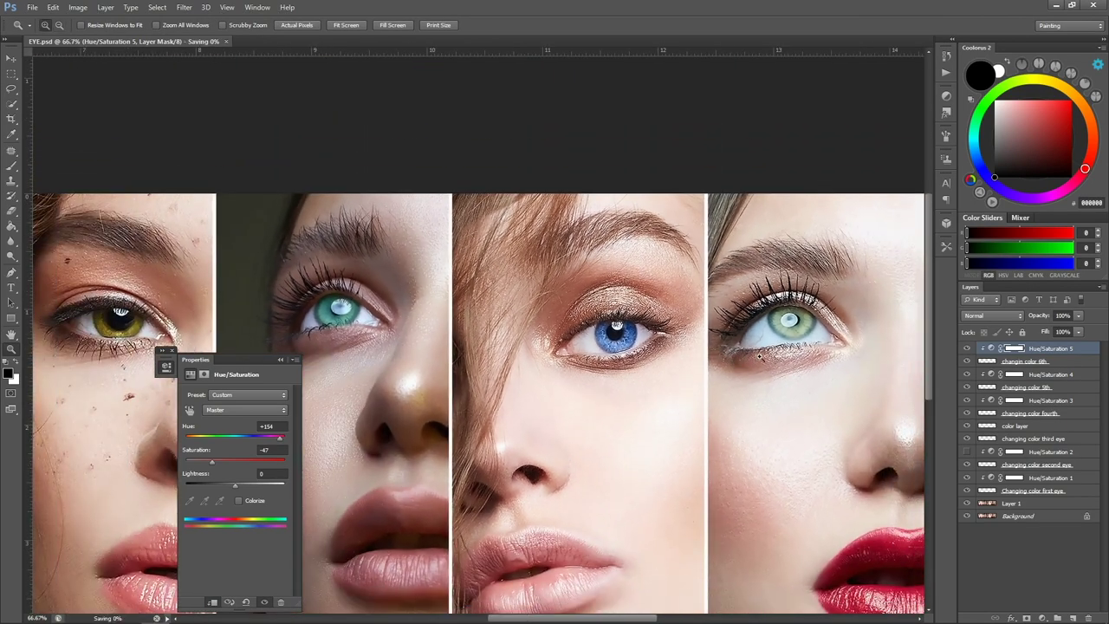
Step: Add a new layer for the seventh eye on top of the stack, name it "7th" and set its blend mode to Color
drag(823, 362, 542, 351)
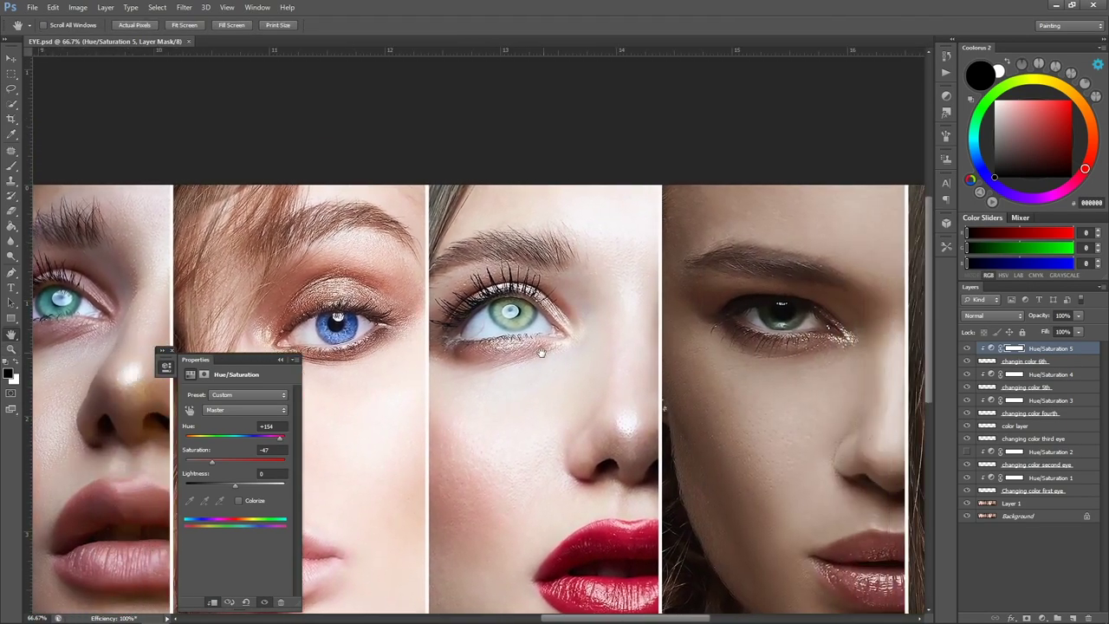
drag(767, 358, 684, 356)
drag(480, 287, 500, 295)
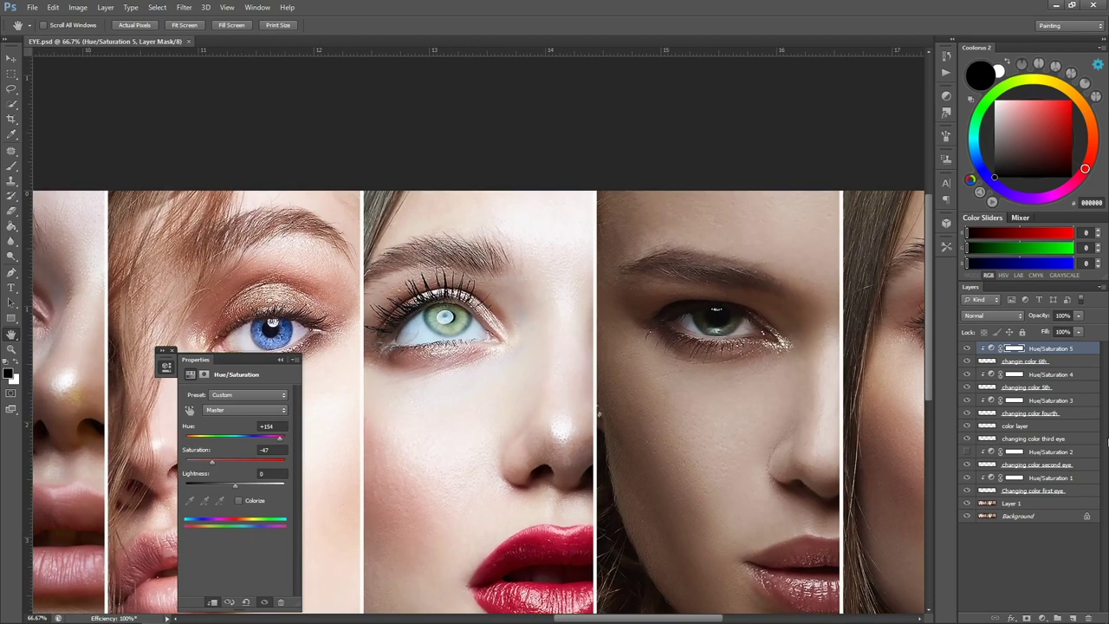
click(1072, 617)
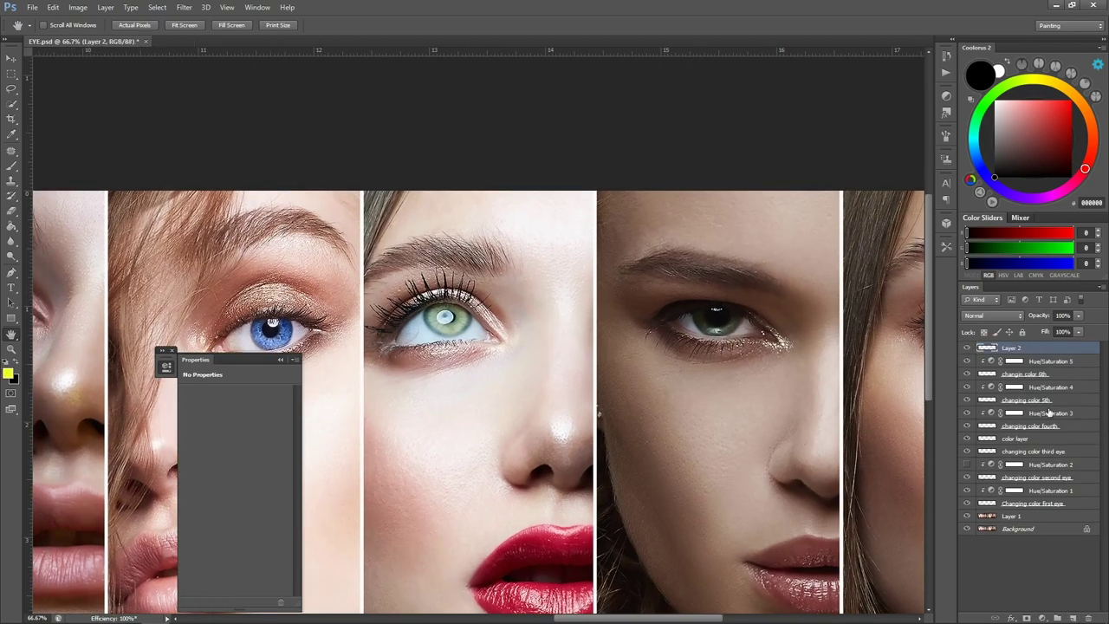
double_click(1009, 348)
text(7th)
key(Return)
key(z)
click(386, 300)
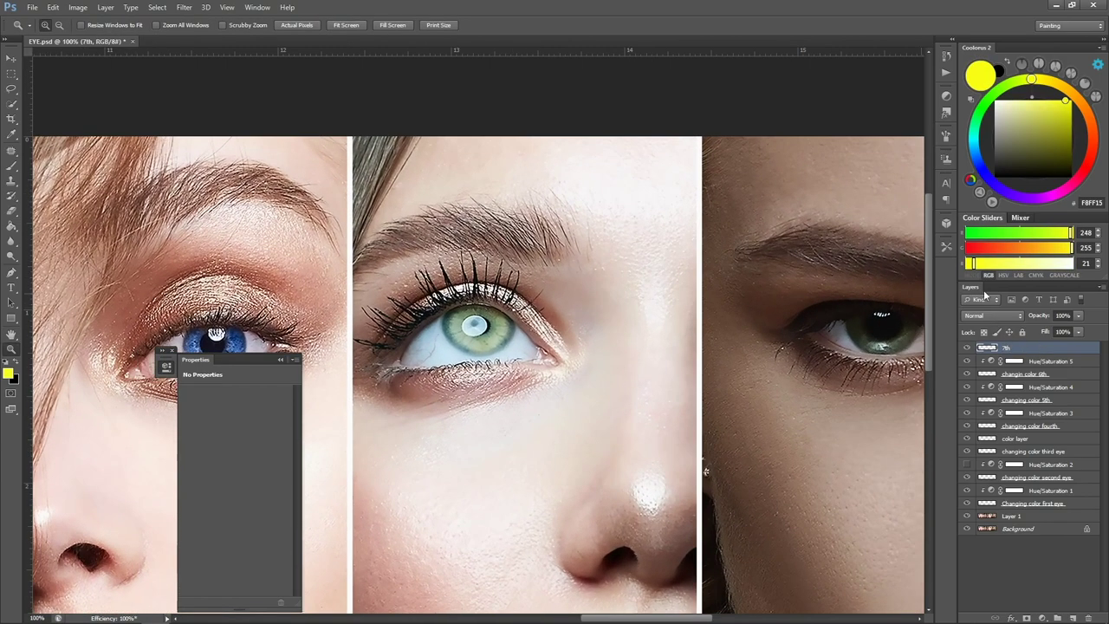
click(1007, 317)
click(983, 597)
Step: Paint the seventh iris in cyan (RGB 46, 255, 232) on the 7th layer, with the Brush at size 35
click(974, 136)
key(b)
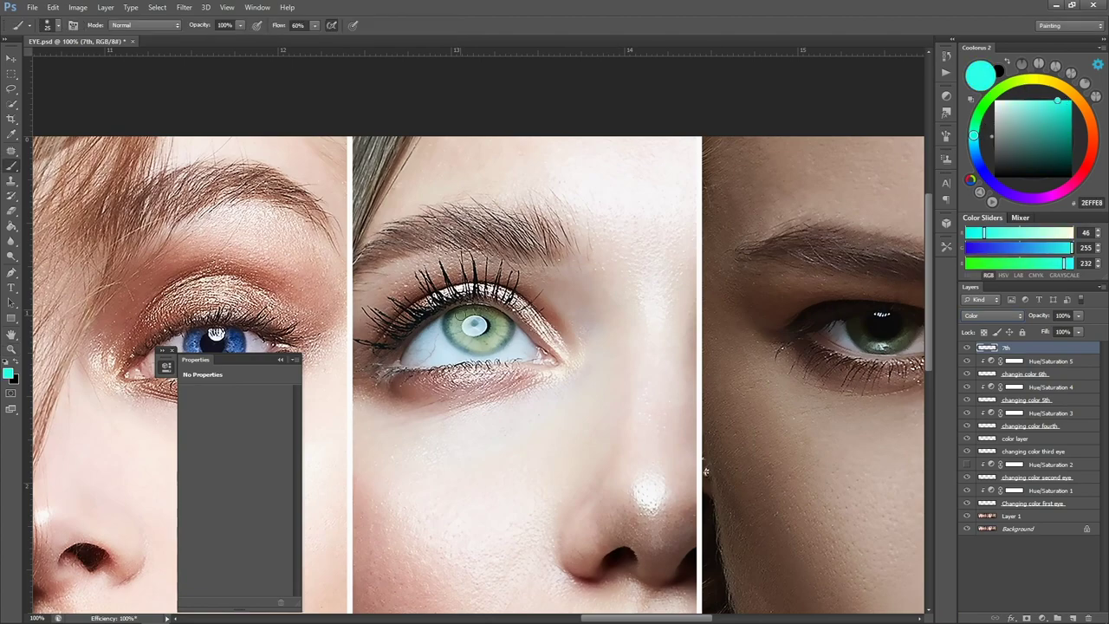
drag(472, 336, 493, 320)
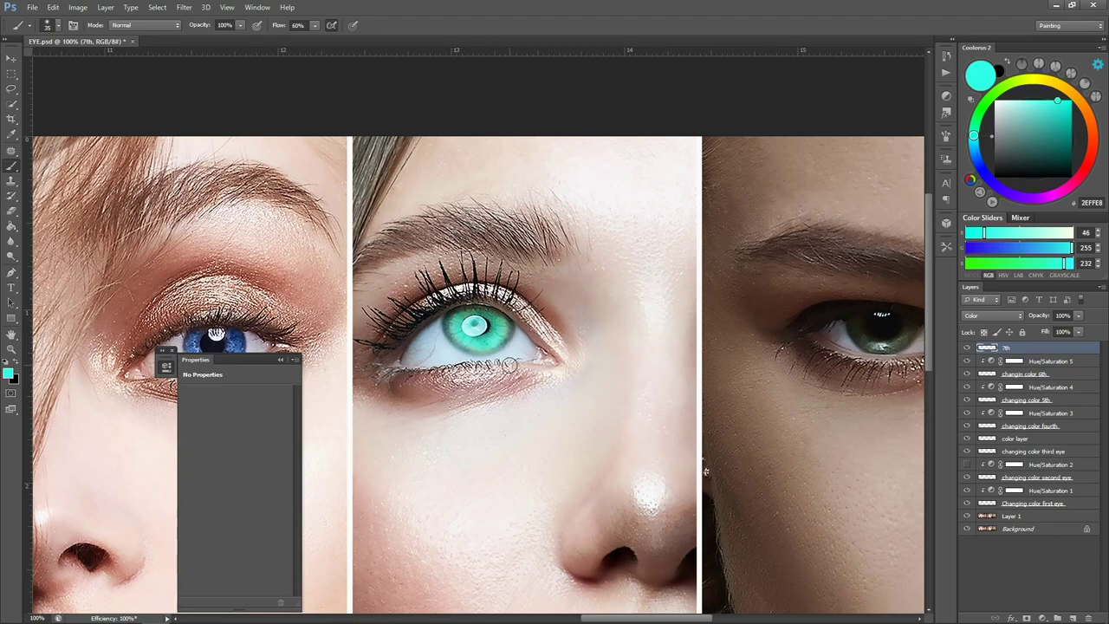
Step: Add a Hue/Saturation adjustment clipped to the 7th layer and set its hue to +22 and saturation to -65
click(1057, 617)
click(1029, 488)
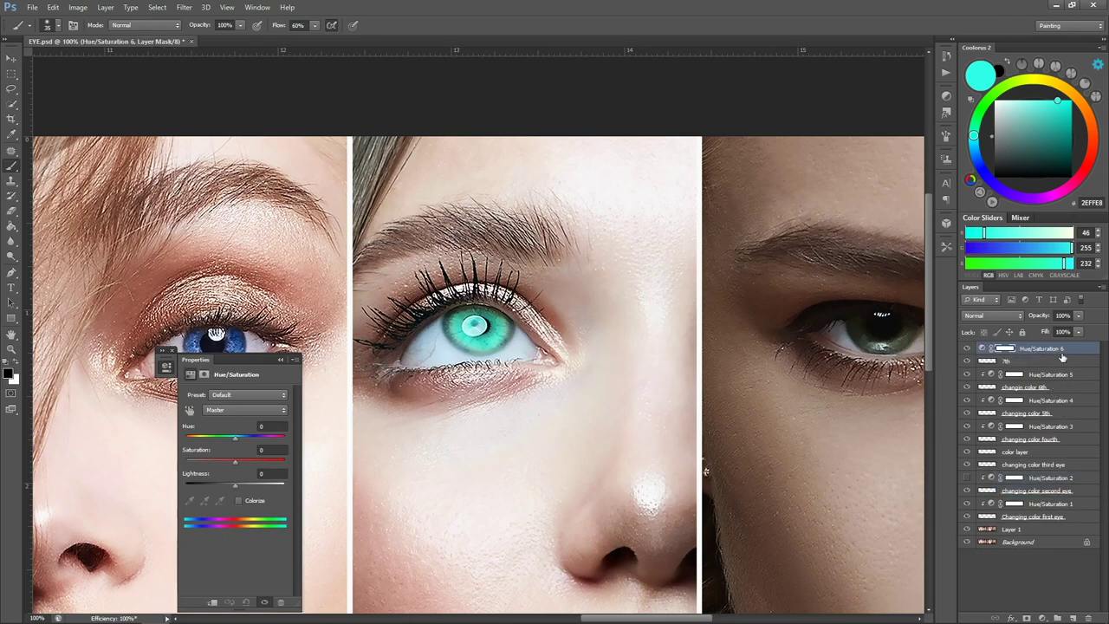
right_click(1061, 356)
click(944, 325)
mouse_move(236, 437)
mouse_down()
mouse_move(257, 442)
mouse_move(188, 444)
mouse_move(273, 452)
mouse_move(246, 447)
mouse_up()
drag(235, 460, 204, 470)
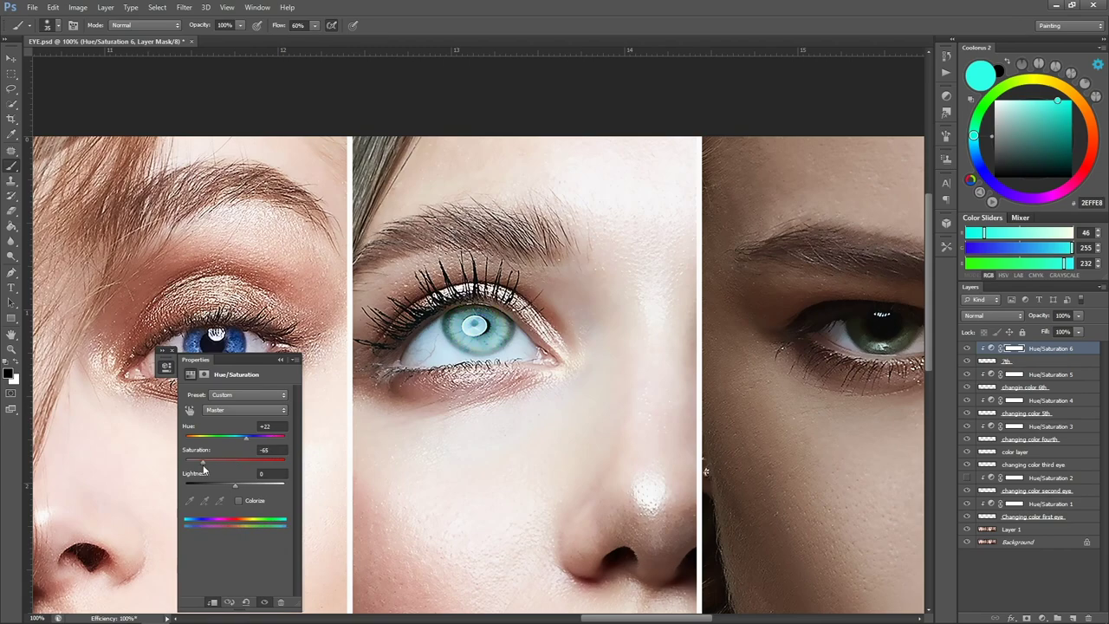
Step: Put the adjustment properties away and add a layer named "8th" for the eighth eye, with its blend mode set to Color
key(space)
drag(795, 369, 498, 373)
drag(767, 384, 619, 386)
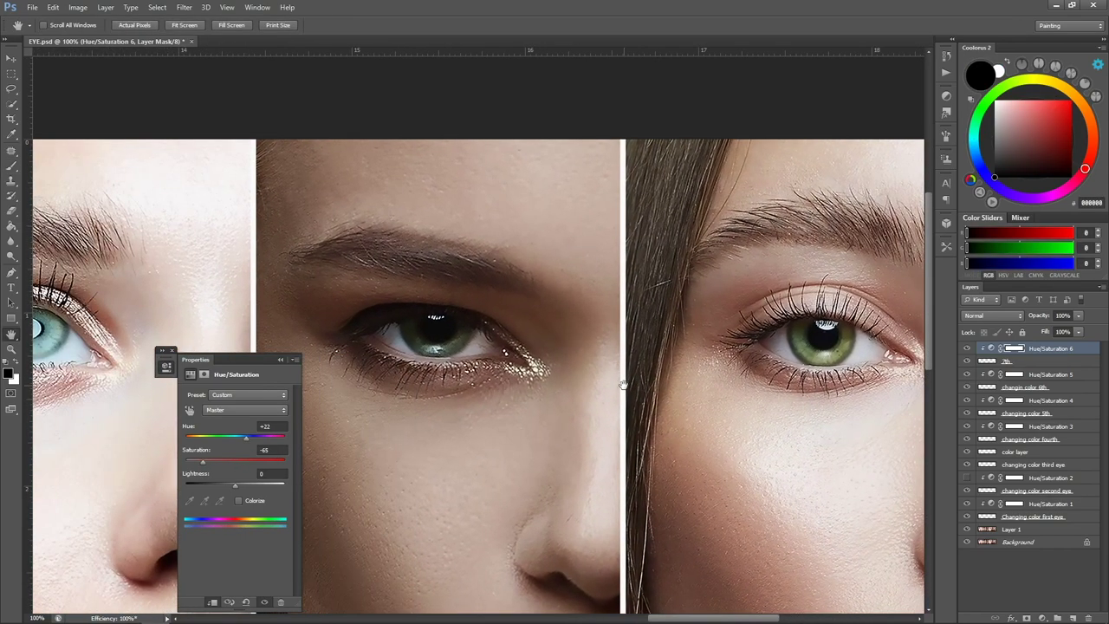
click(280, 360)
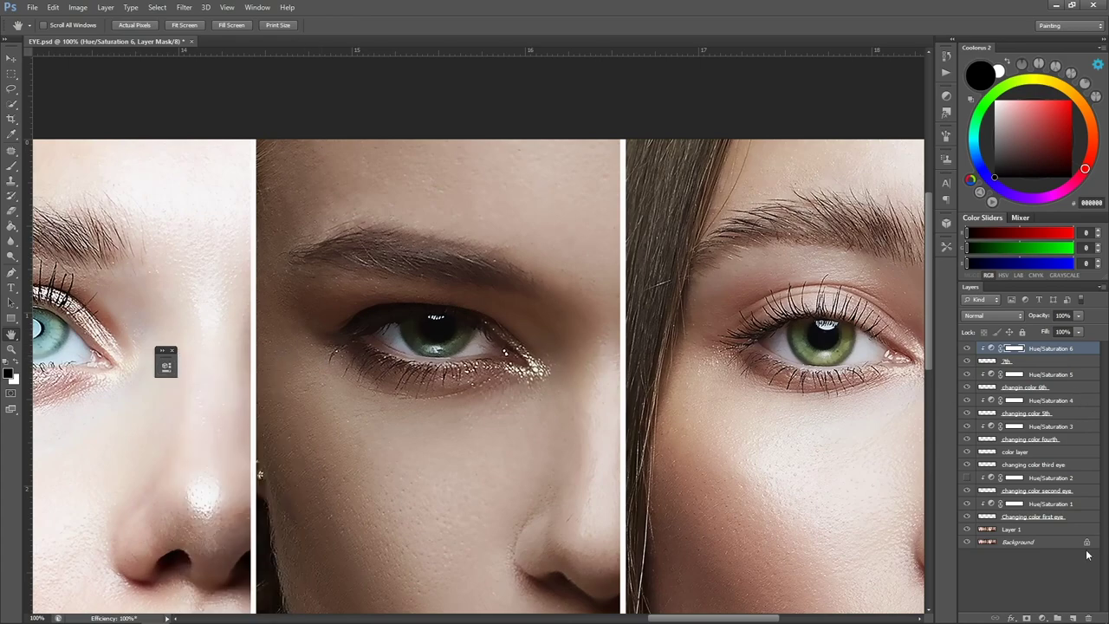
click(1072, 615)
click(992, 315)
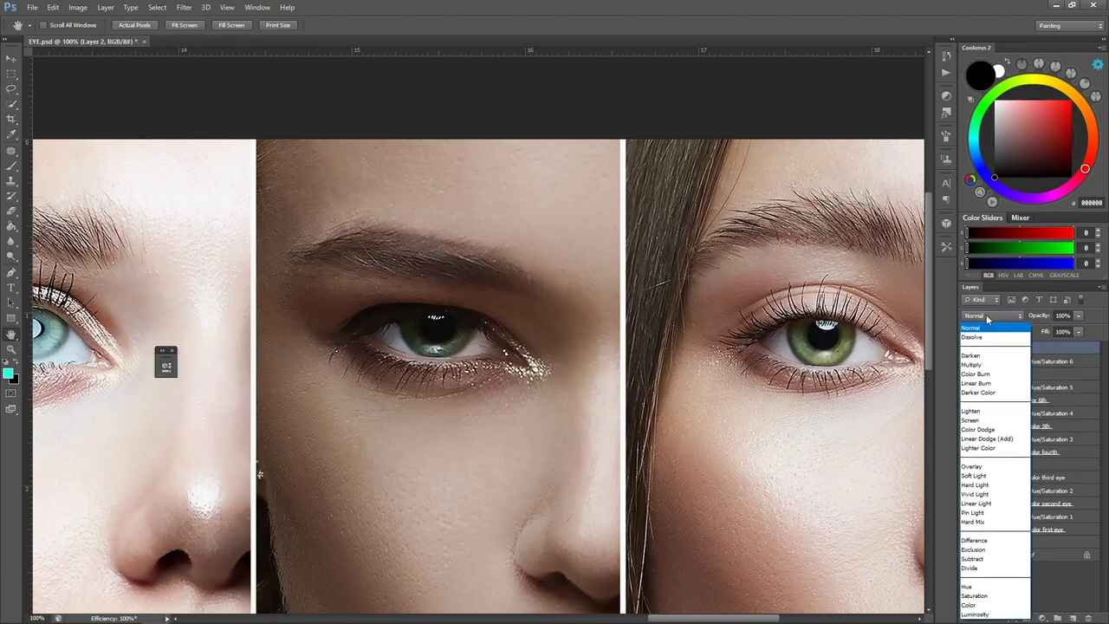
click(1041, 360)
double_click(1011, 347)
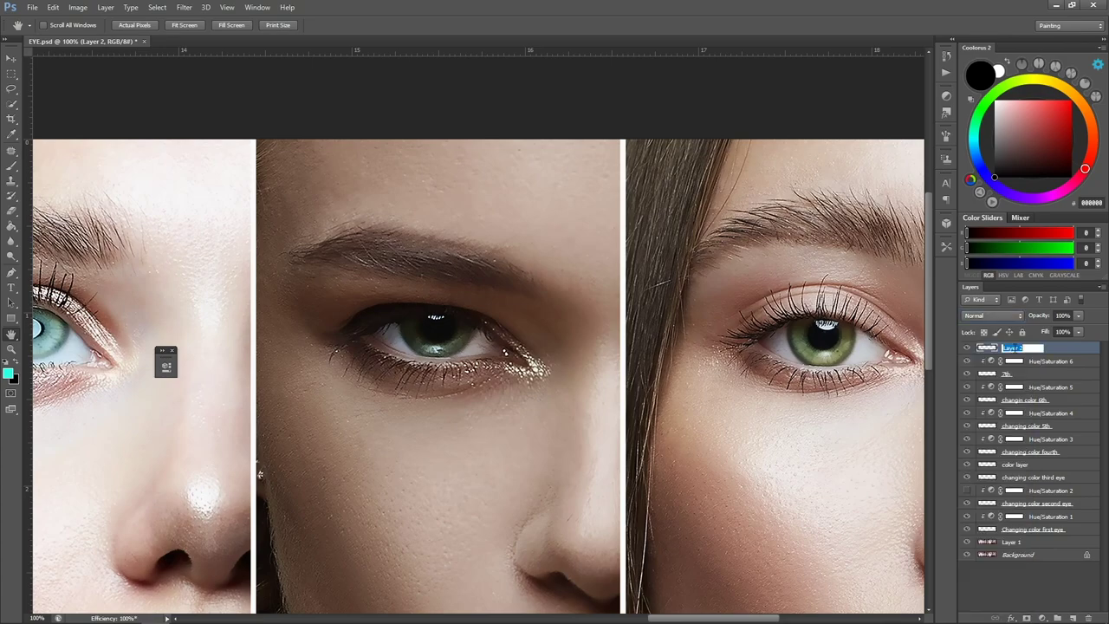
text(8th)
key(Return)
click(992, 315)
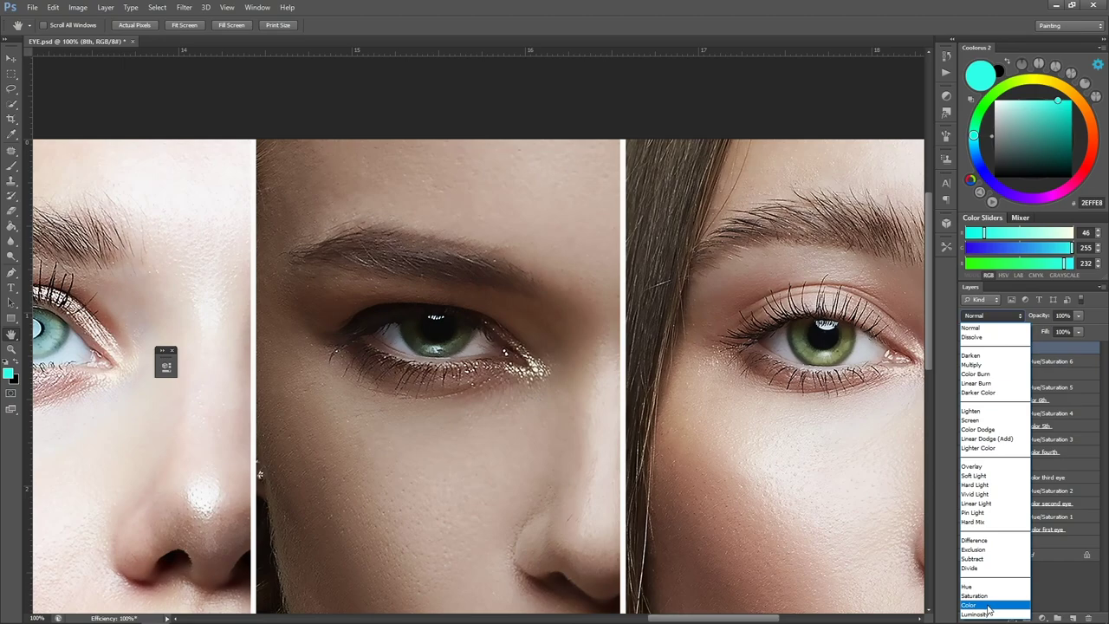
click(988, 605)
Step: Paint the eighth iris in dark red (RGB 139, 10, 0) on the 8th layer, with the Brush at size 30
click(1088, 161)
click(1071, 135)
key(b)
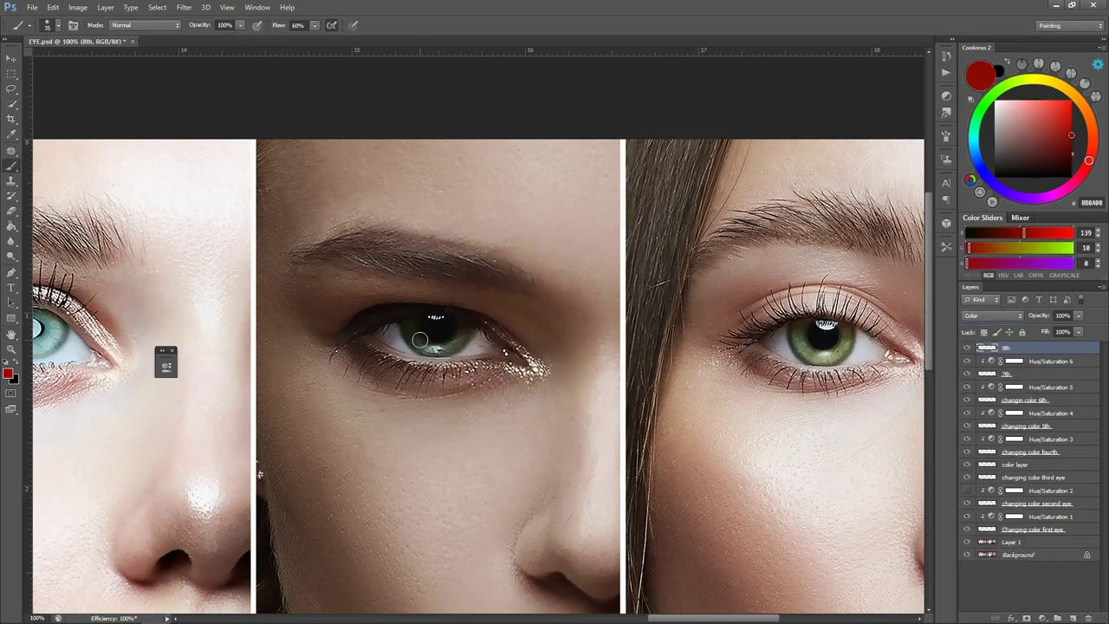
mouse_move(420, 341)
mouse_down()
mouse_move(452, 344)
mouse_move(469, 319)
mouse_move(436, 346)
mouse_move(413, 327)
mouse_move(432, 349)
mouse_move(464, 327)
mouse_move(402, 321)
mouse_move(442, 333)
mouse_up()
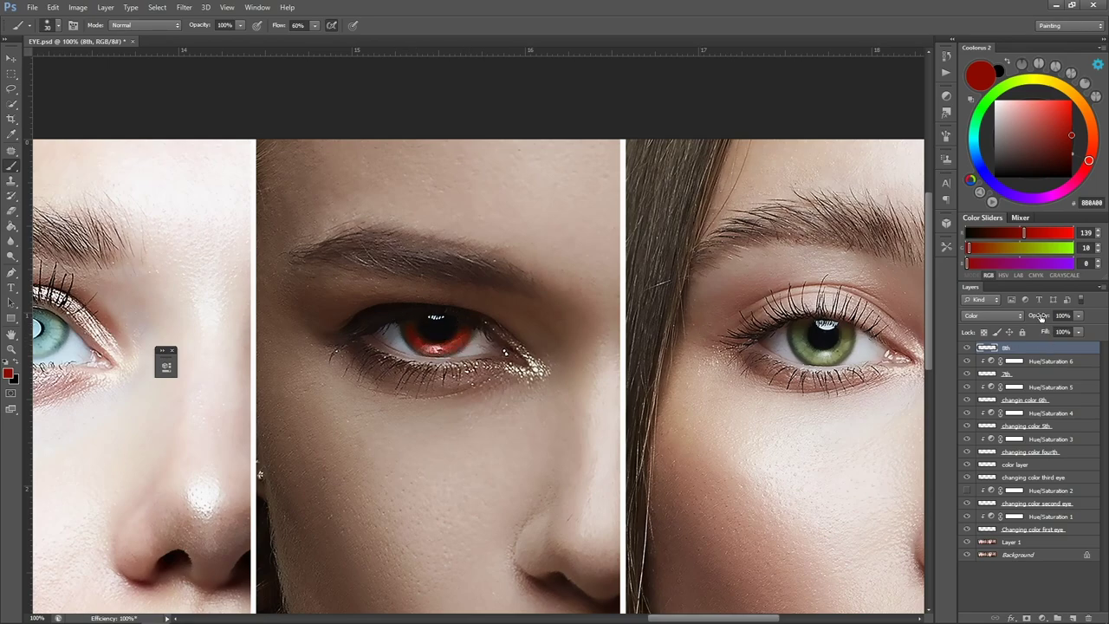
Step: Add a Hue/Saturation adjustment clipped to the 8th layer with hue -5, saturation -13 and lightness -23
click(1042, 618)
click(1035, 398)
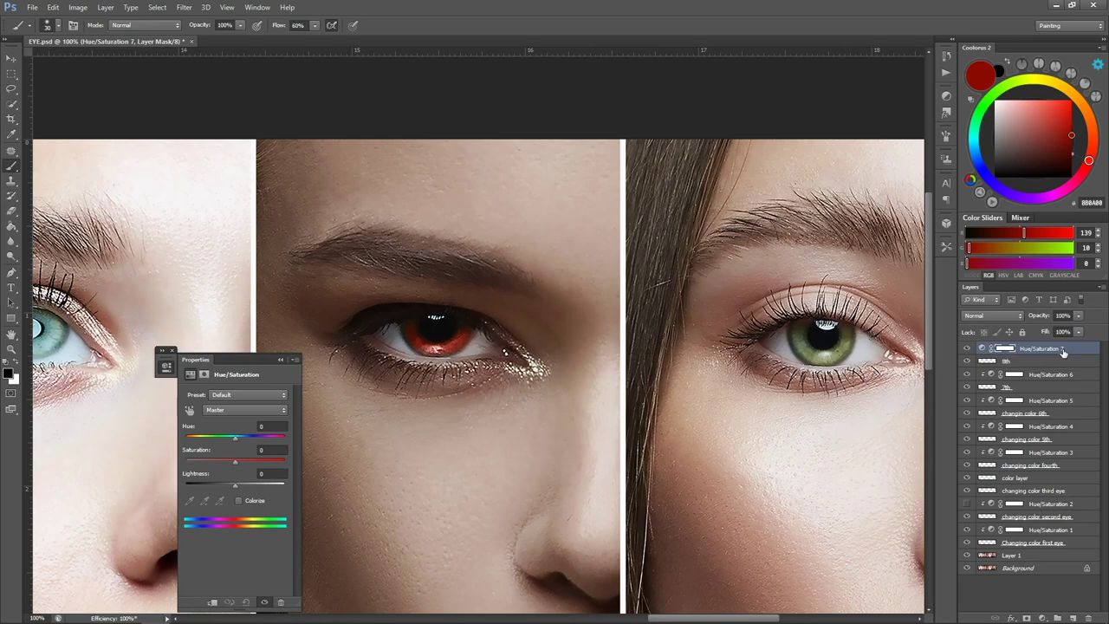
right_click(1063, 350)
click(948, 322)
mouse_move(232, 487)
mouse_down()
mouse_move(213, 482)
mouse_move(230, 464)
mouse_move(189, 438)
mouse_move(244, 457)
mouse_move(239, 493)
mouse_move(224, 485)
mouse_up()
key(d)
Step: Add a new layer for the ninth eye on top of the stack, name it "9th" and set its blend mode to Color
key(z)
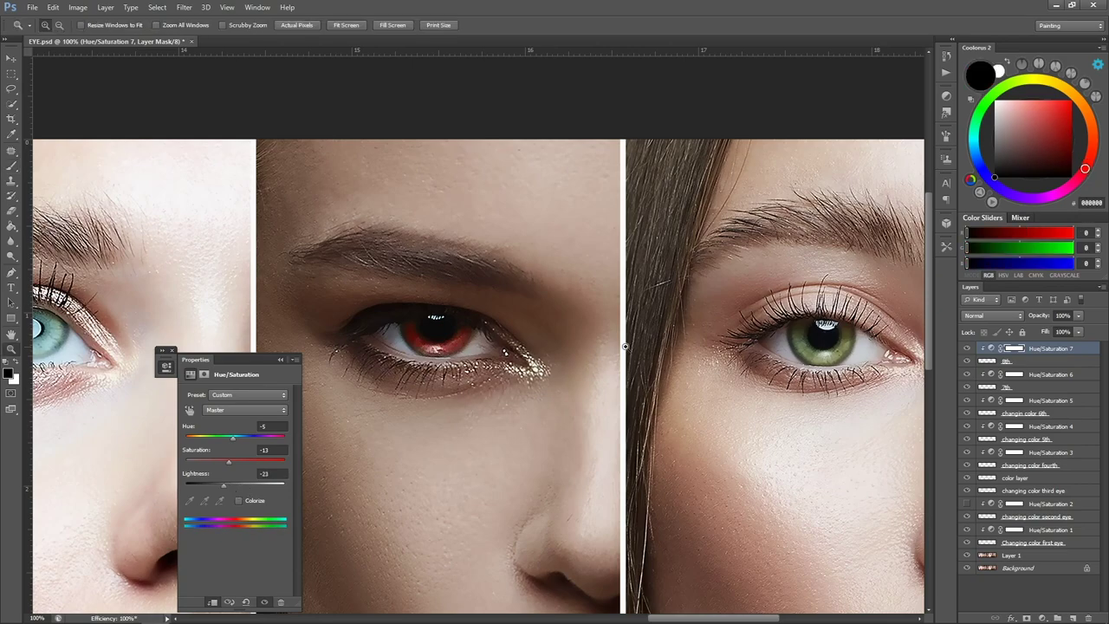
click(841, 357)
drag(857, 351, 656, 360)
scroll(728, 346, down, 1)
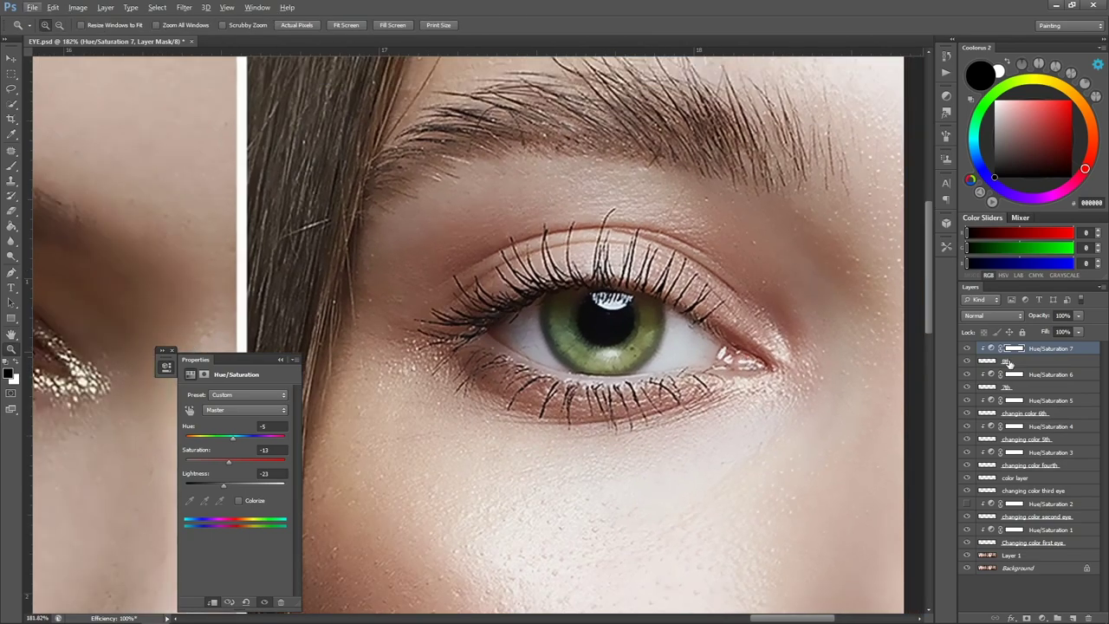
click(1074, 617)
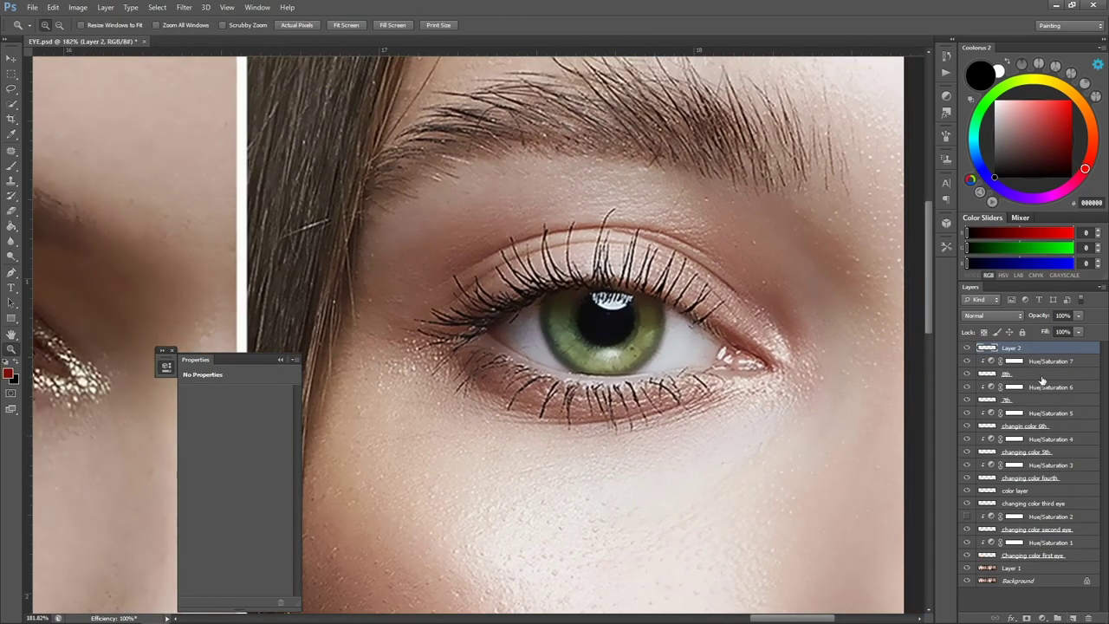
double_click(1014, 349)
text(9th)
key(Return)
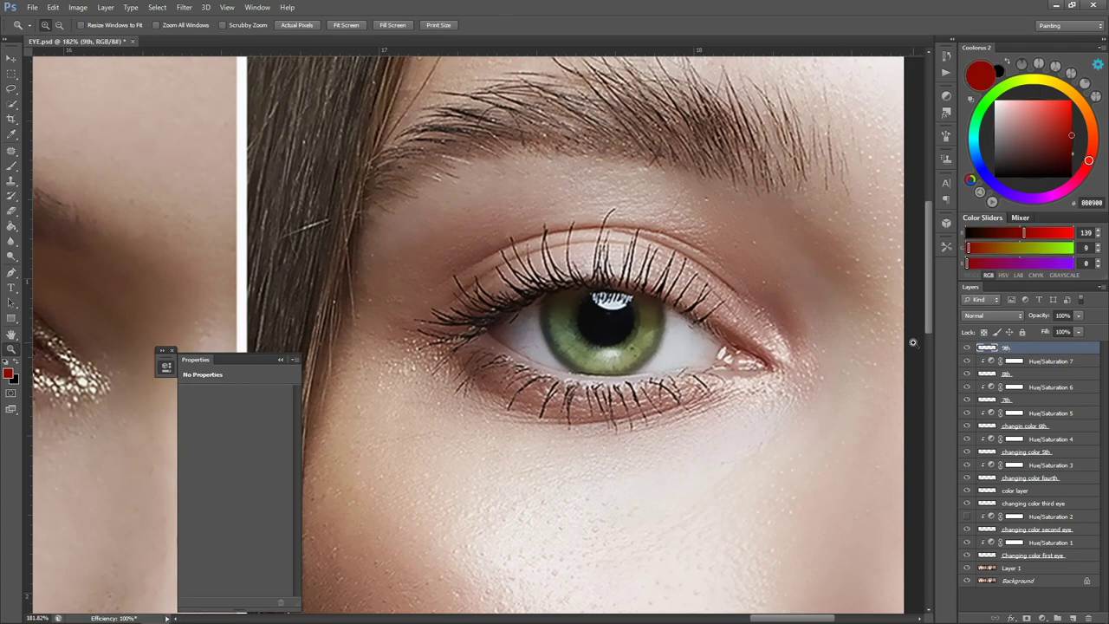
click(994, 315)
click(984, 592)
Step: Paint the ninth iris in purple (RGB 126, 0, 141) on the 9th layer, with the Brush at size 25
click(1046, 195)
key(b)
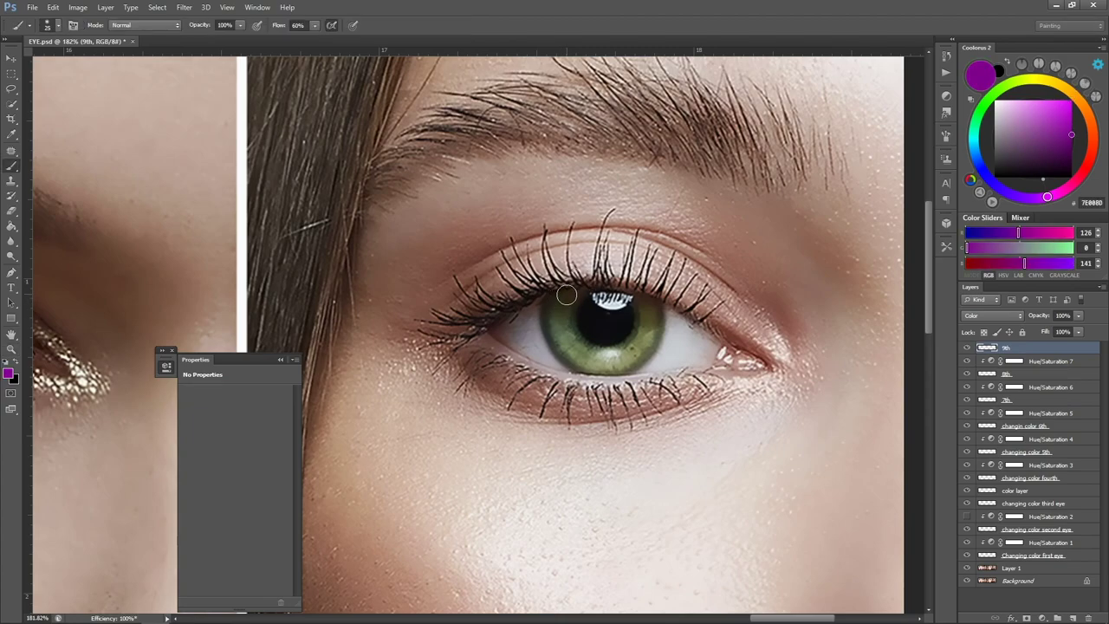
mouse_move(564, 293)
mouse_down()
mouse_move(590, 363)
mouse_move(566, 309)
mouse_move(634, 345)
mouse_move(647, 322)
mouse_move(582, 332)
mouse_move(642, 315)
mouse_move(617, 357)
mouse_move(645, 329)
mouse_move(565, 322)
mouse_move(620, 365)
mouse_up()
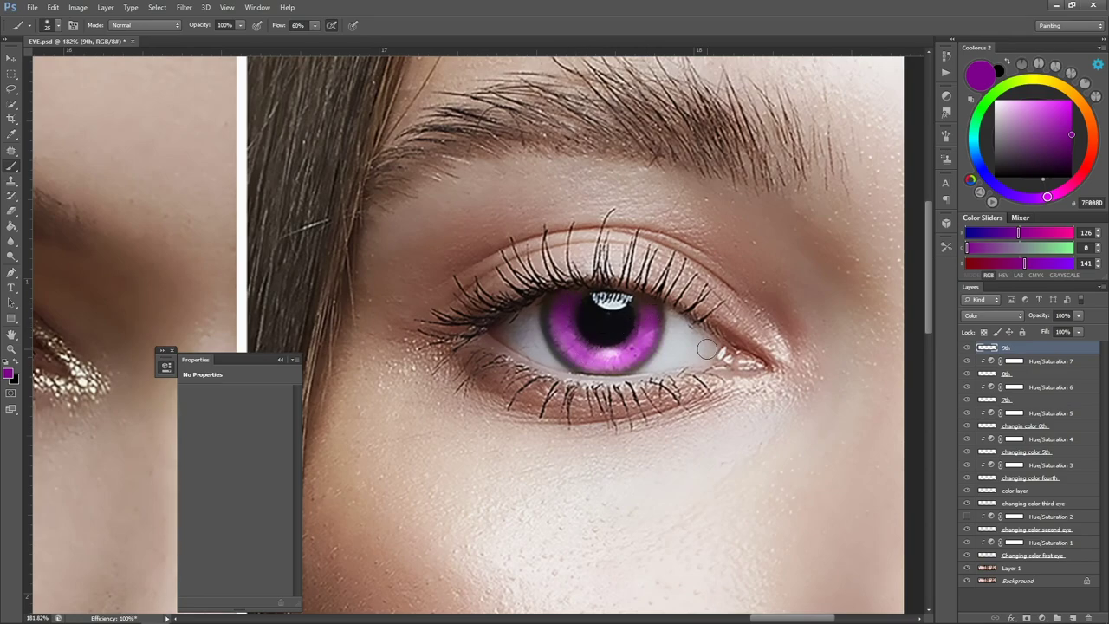
Step: Add a Hue/Saturation adjustment clipped to the 9th layer, with hue -72 and saturation -28
click(1037, 615)
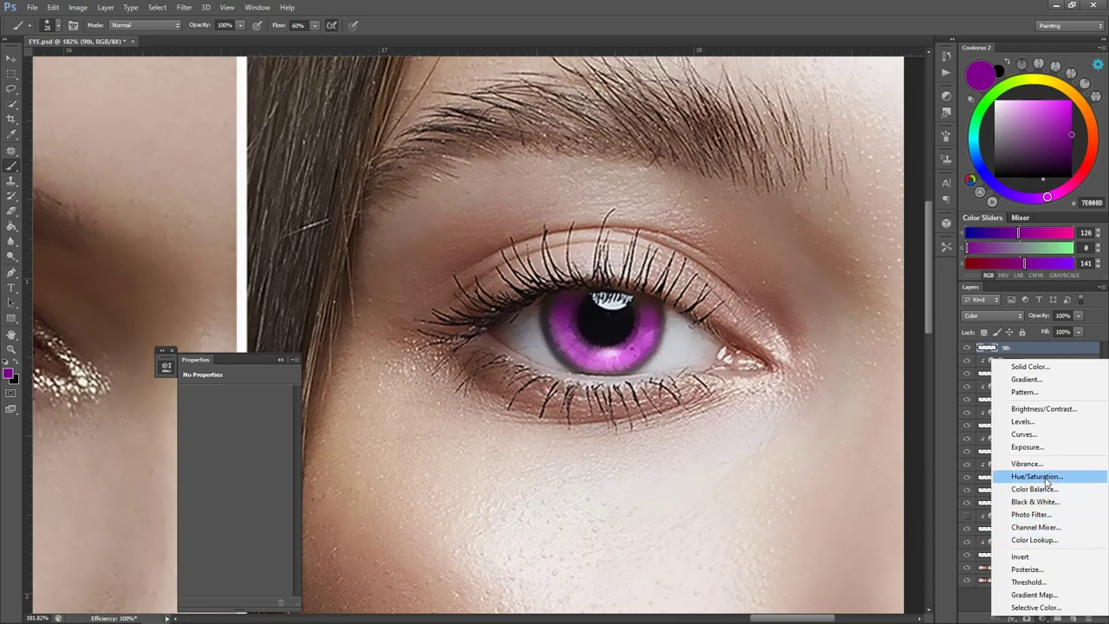
click(1013, 349)
right_click(1045, 348)
click(997, 326)
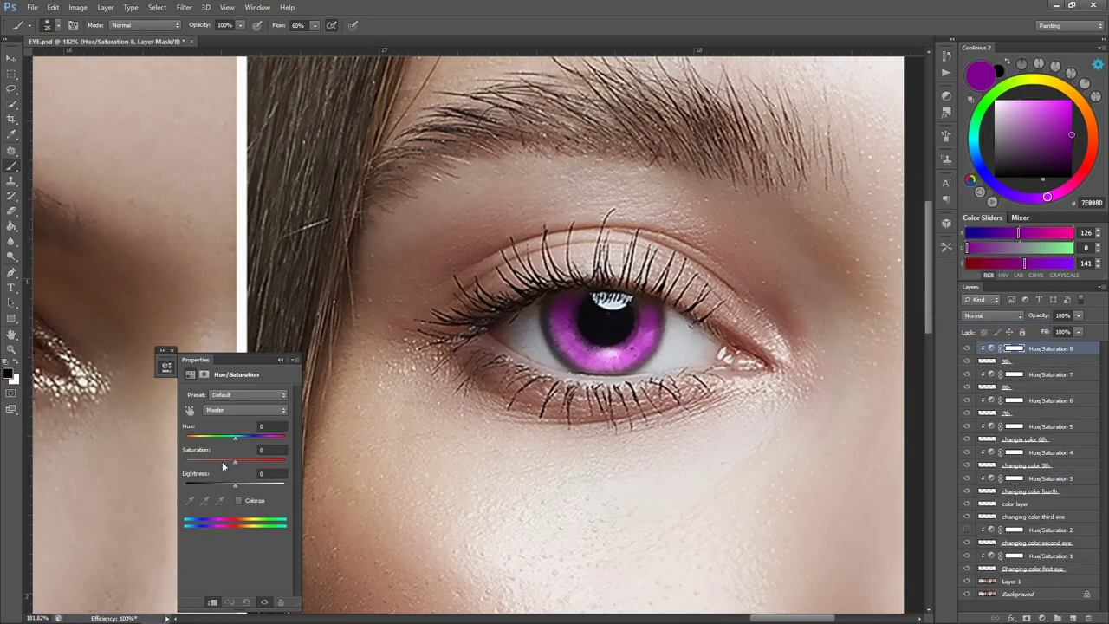
drag(235, 436, 217, 454)
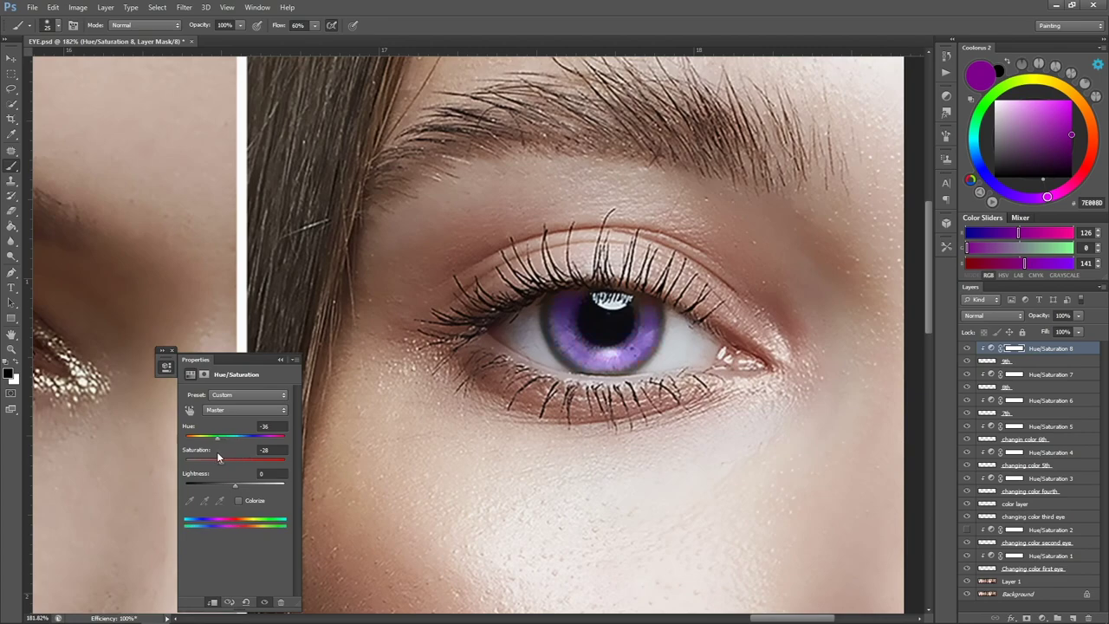
key(d)
Step: Toggle the 9th layer's visibility to compare the ninth eye's colours, view the whole image and collapse the adjustment properties
key(z)
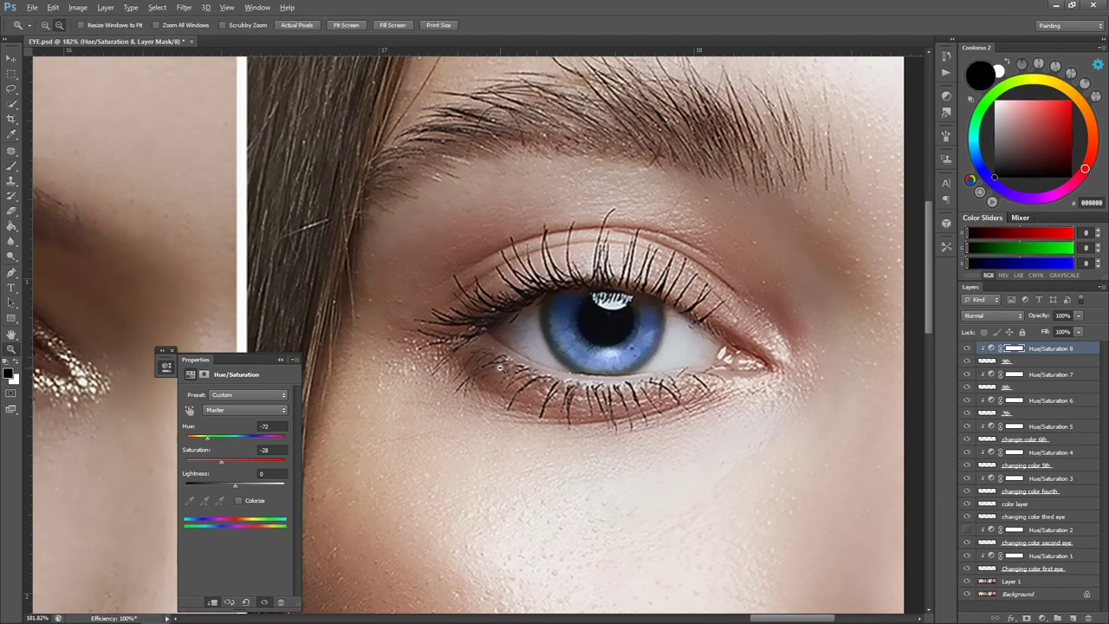
key(ctrl+1)
click(967, 361)
click(968, 361)
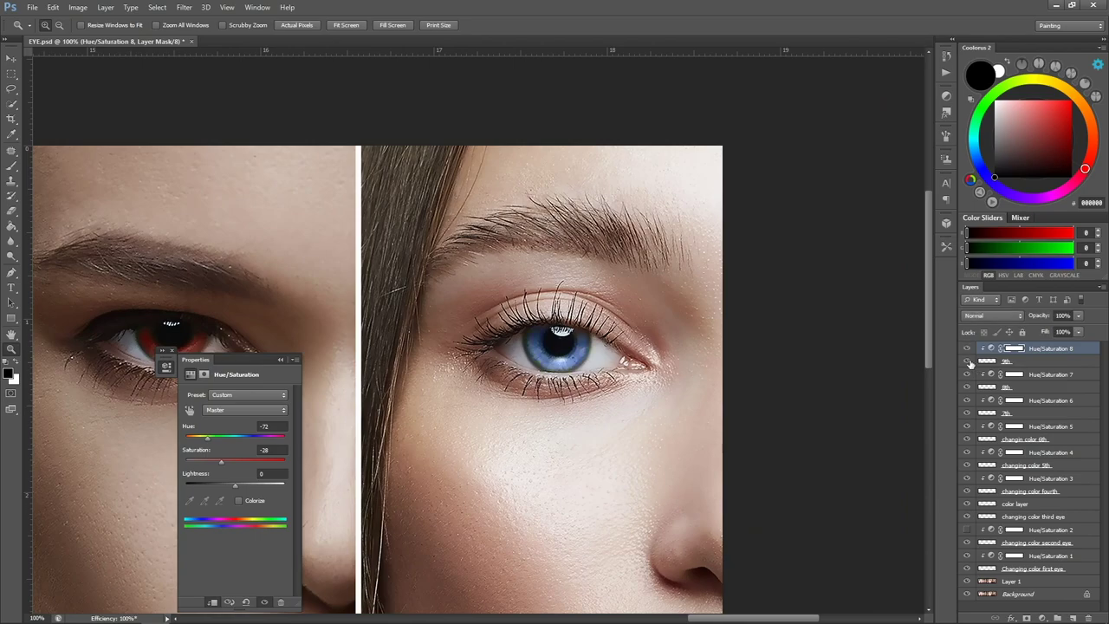
click(968, 361)
click(967, 361)
click(968, 361)
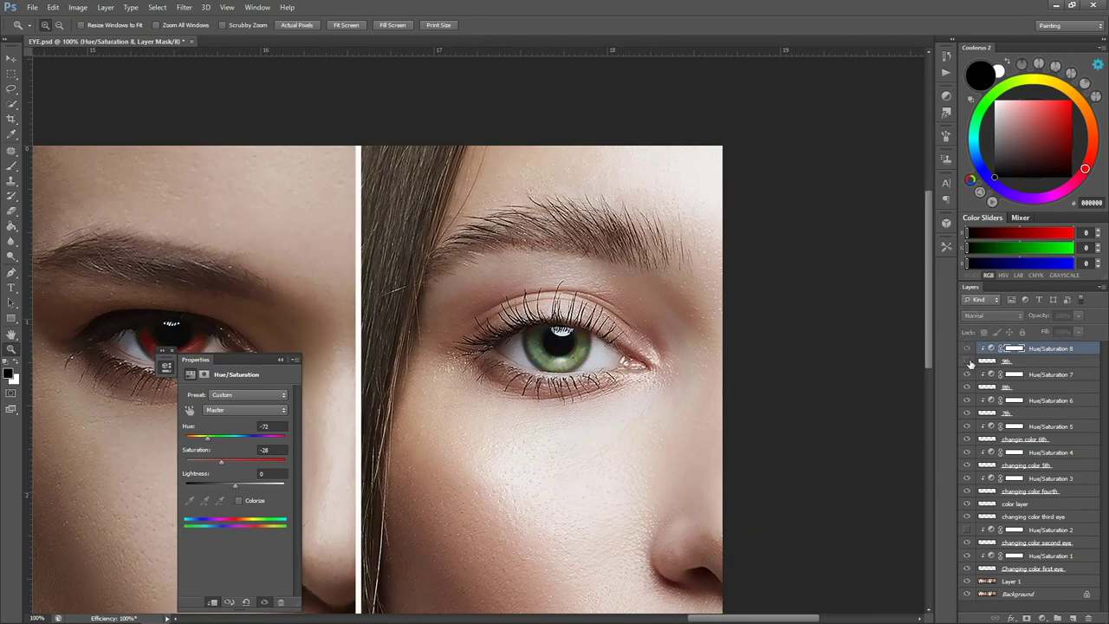
click(967, 361)
drag(861, 364, 491, 368)
alt+click(492, 368)
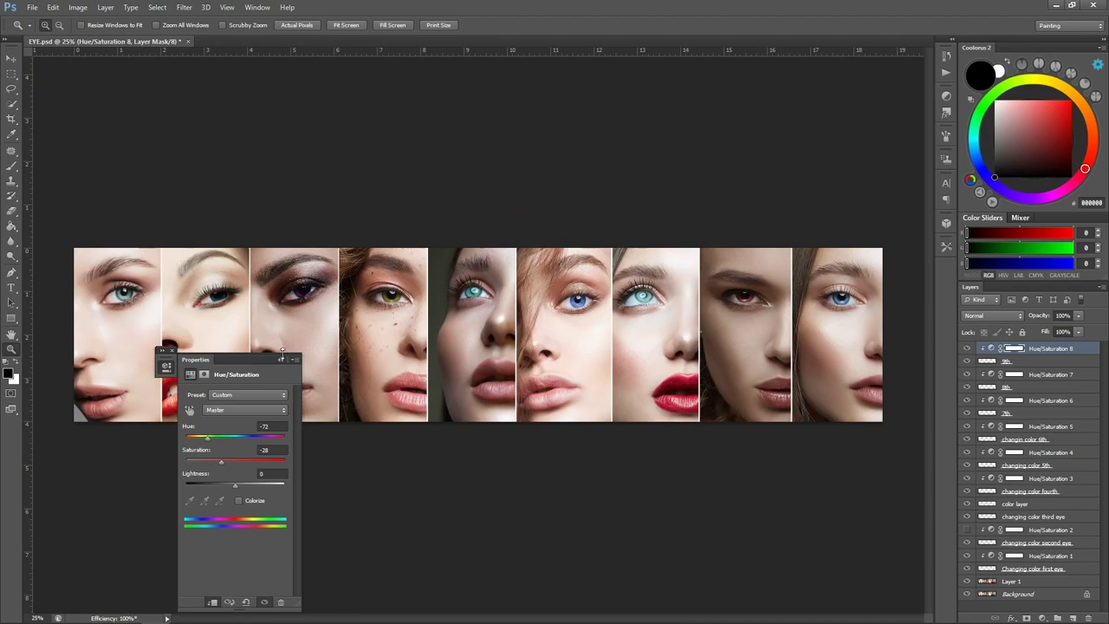
click(281, 359)
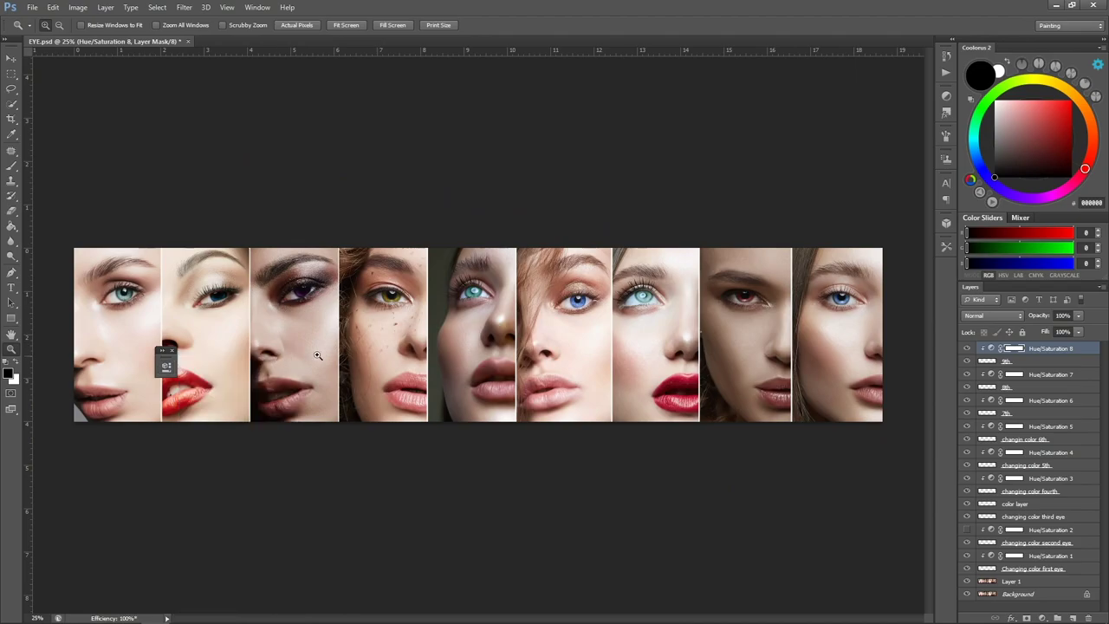
Step: Add a new layer directly above the first eye's Hue/Saturation 1 adjustment and name it "add on"
click(76, 279)
click(77, 279)
click(76, 278)
drag(246, 318, 401, 286)
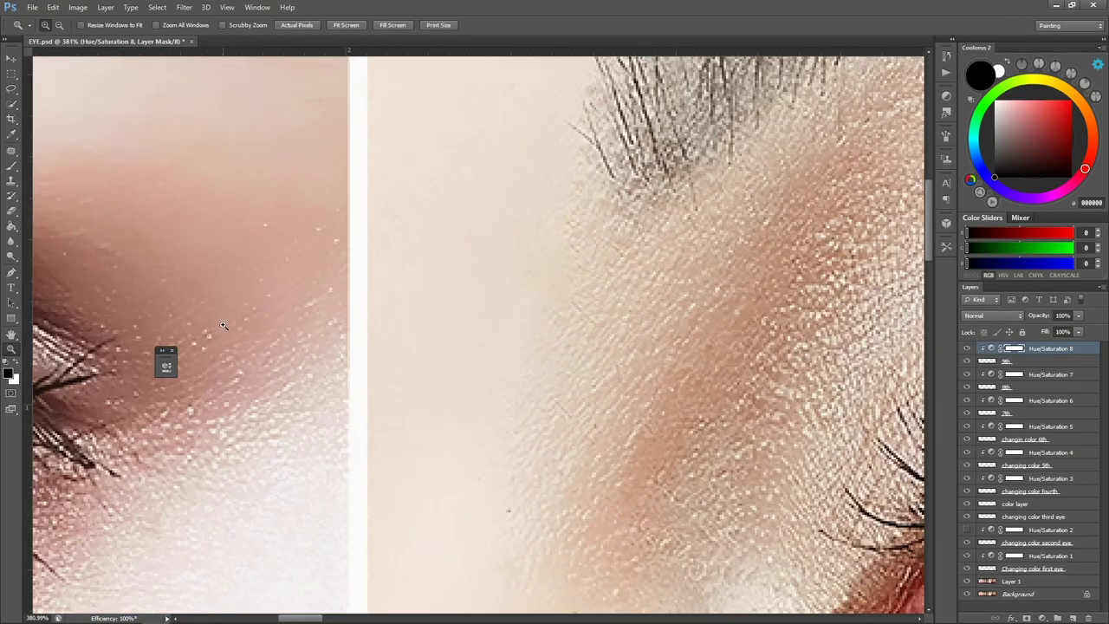
drag(244, 355, 564, 287)
alt+click(271, 300)
alt+click(271, 300)
alt+click(271, 299)
alt+click(271, 299)
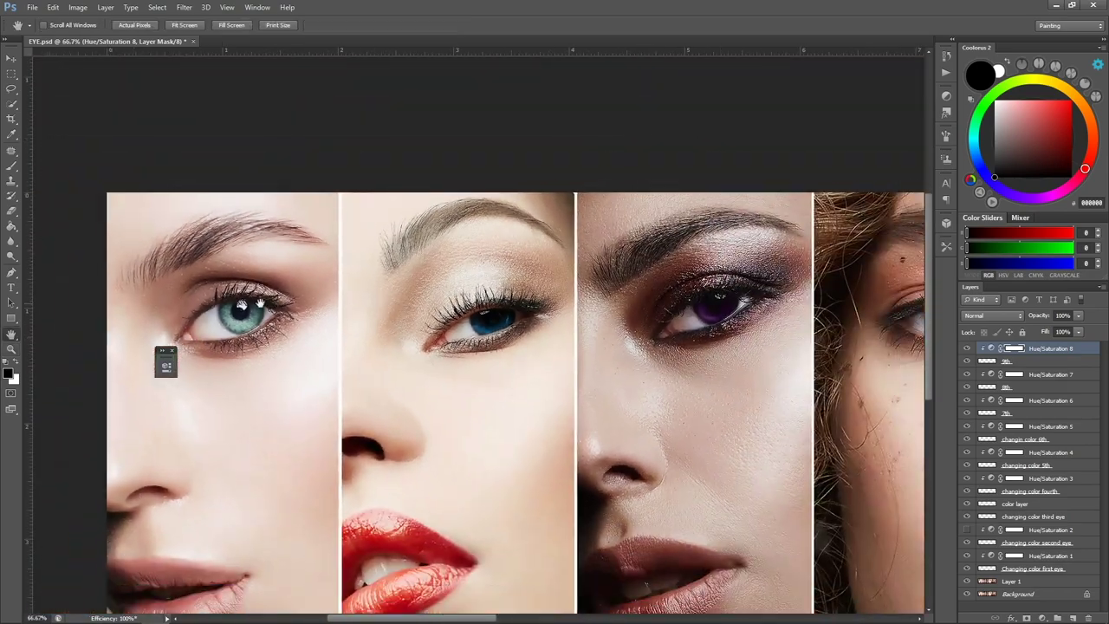
drag(213, 303, 324, 300)
click(324, 299)
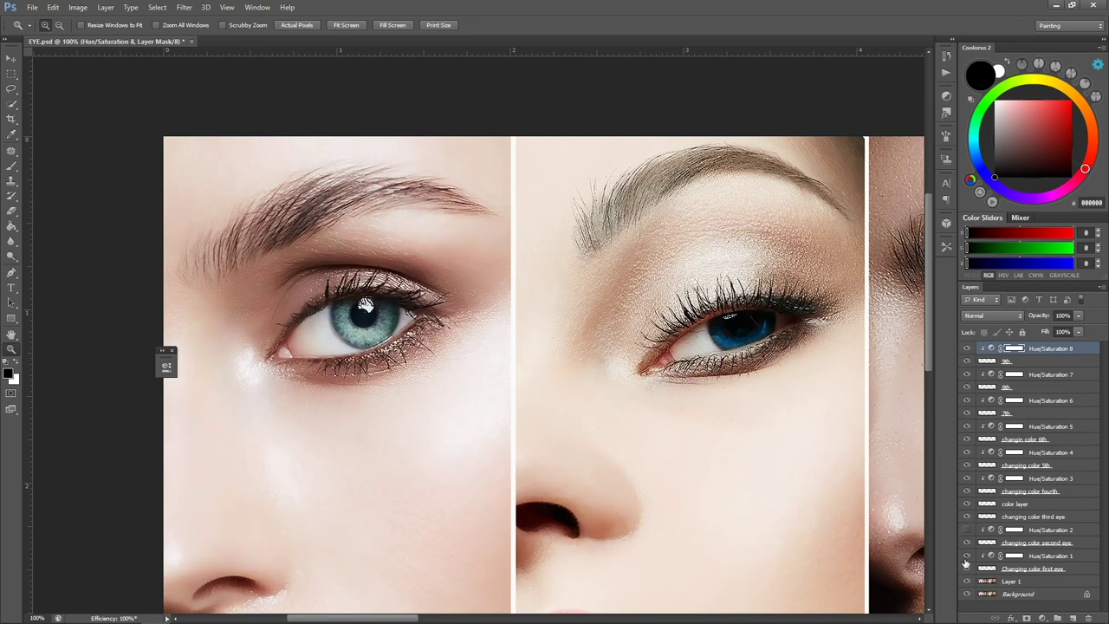
click(1049, 556)
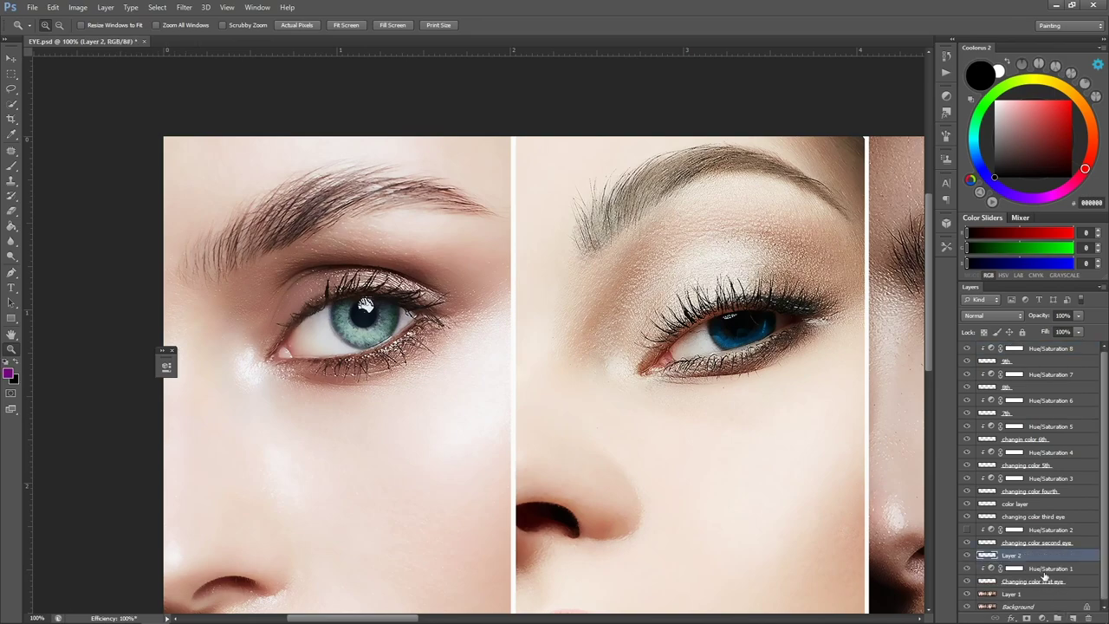
double_click(1010, 554)
text(ed)
key(Return)
Step: Paint fine highlights in the first iris on the add on layer in pale teal (RGB 182, 255, 243) and white, with a 2 to 5 pixel Brush
click(366, 305)
key(b)
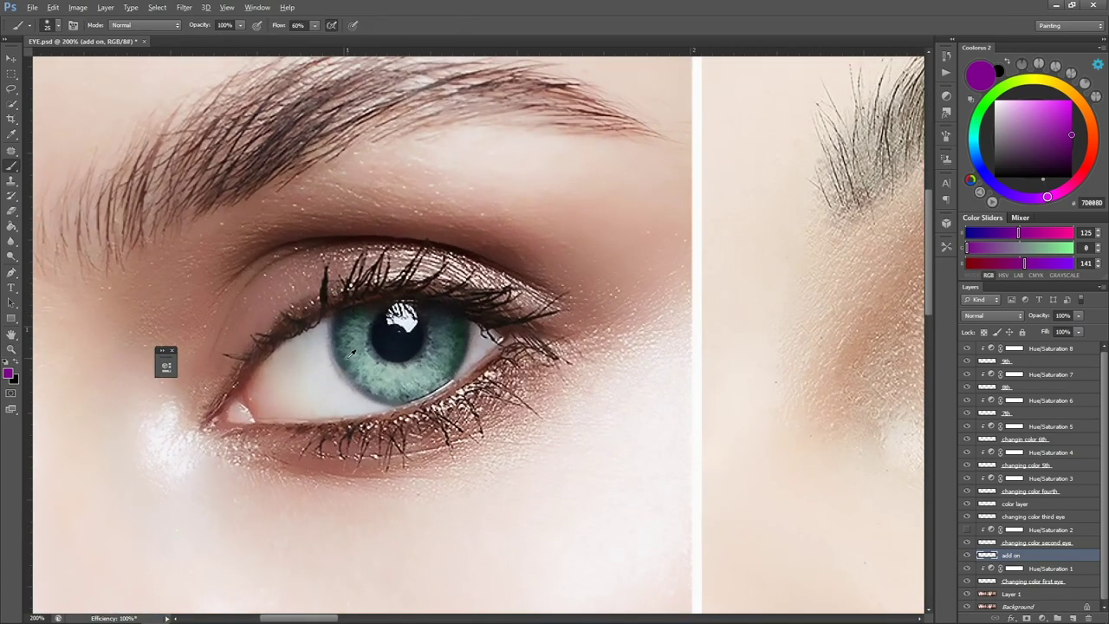
alt+click(361, 356)
click(1028, 101)
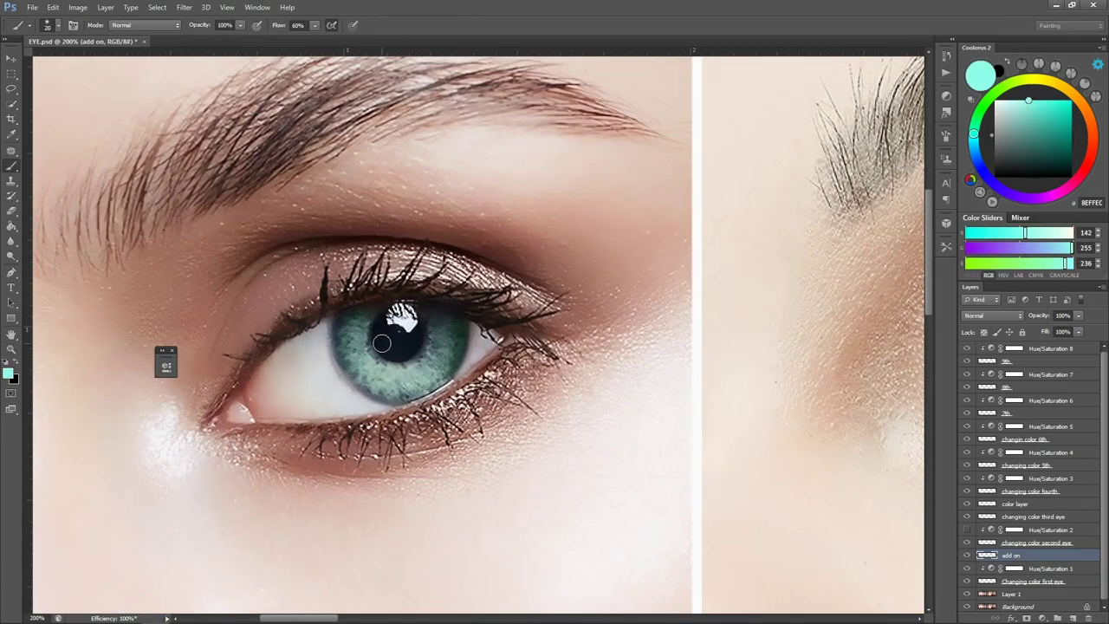
key(bracketleft)
key(bracketleft)
key(bracketleft)
key(bracketleft)
key(bracketleft)
key(bracketleft)
key(bracketleft)
key(bracketleft)
key(bracketleft)
key(bracketleft)
drag(1010, 128, 1004, 100)
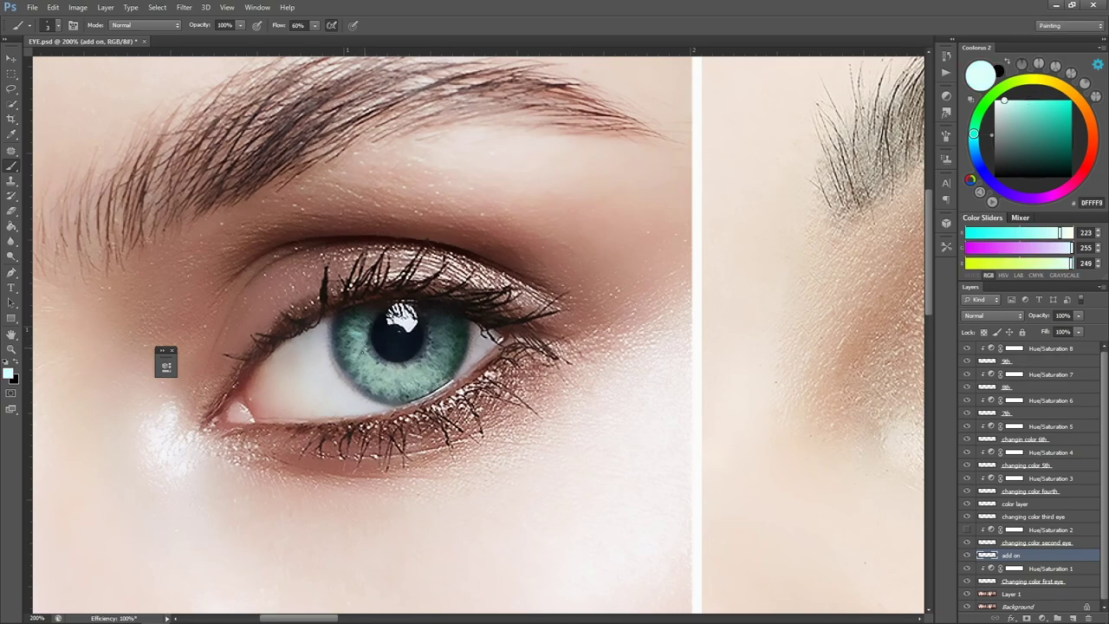
click(1016, 100)
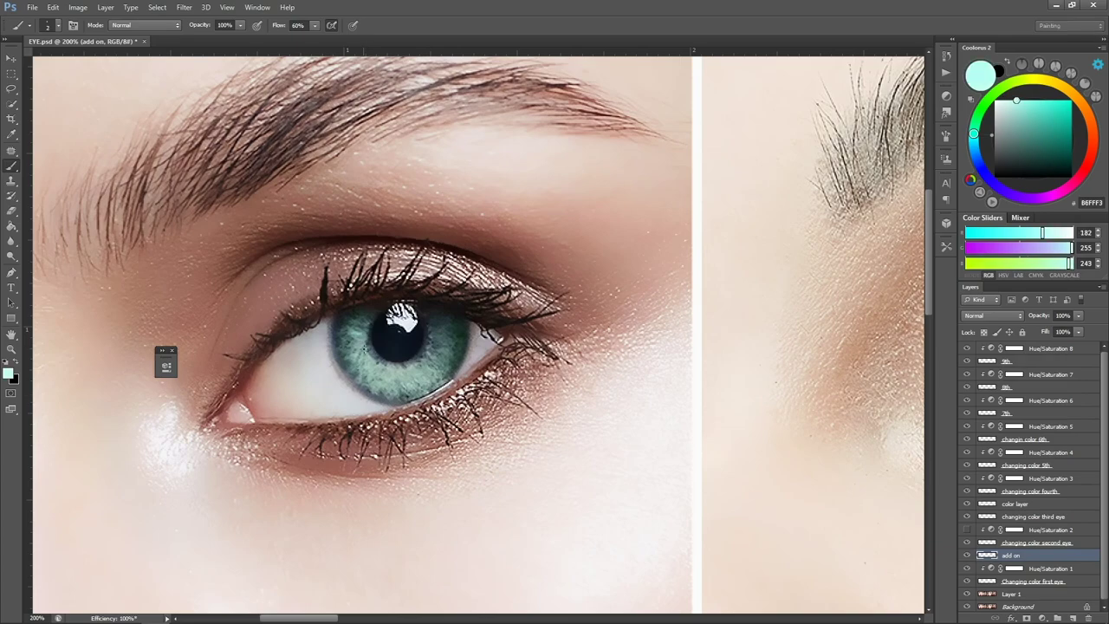
key(bracketright)
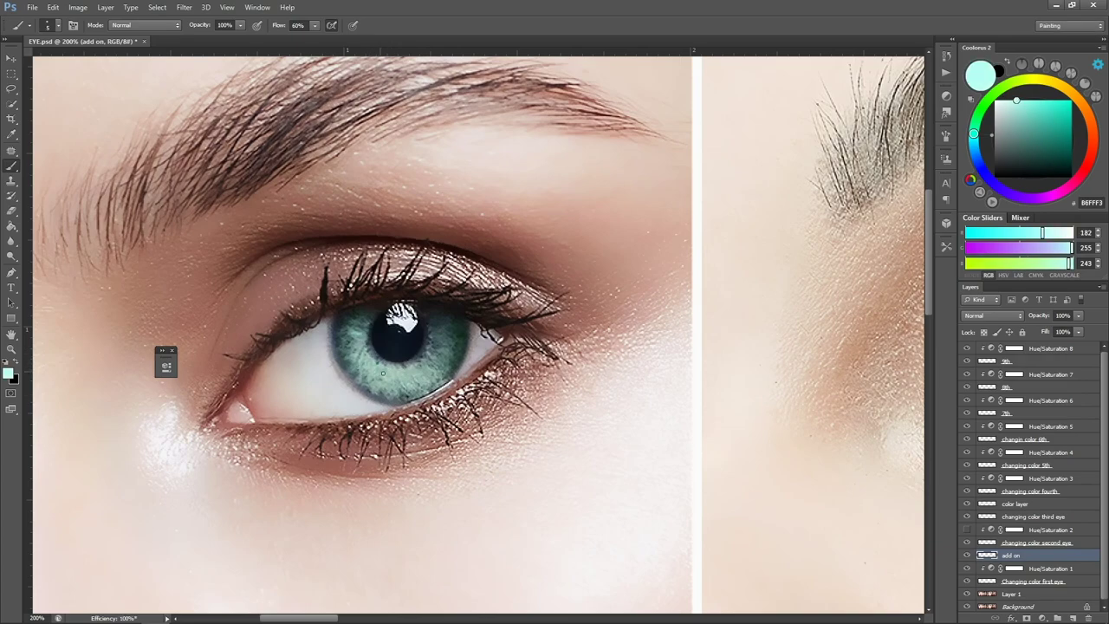
click(995, 101)
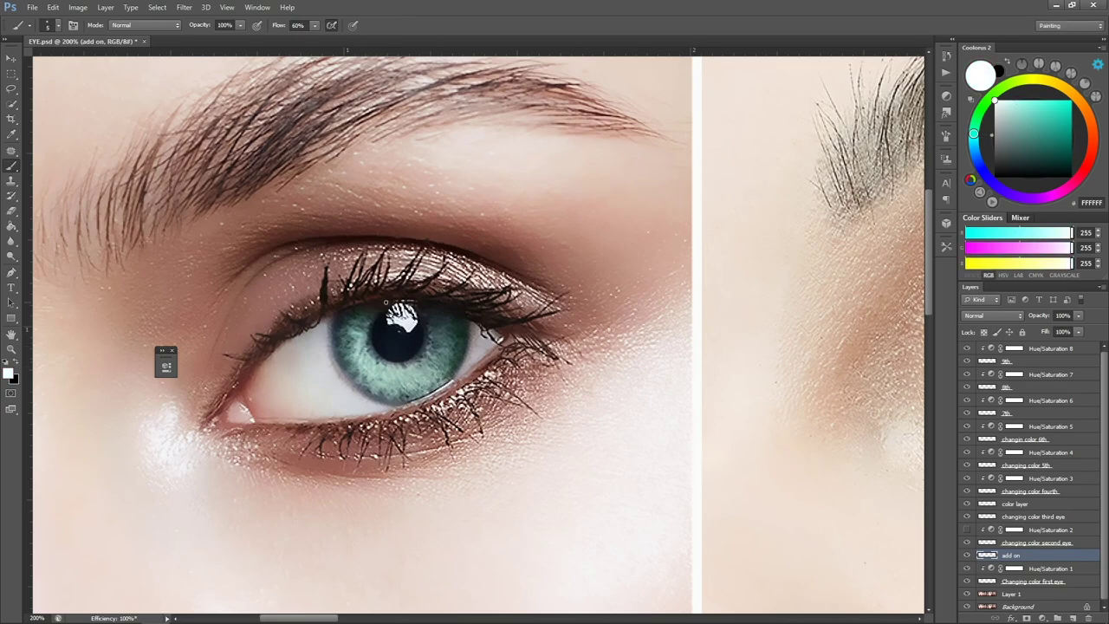
Step: Set the first eye's add on layer to the Overlay blend mode
key(z)
alt+click(499, 343)
alt+click(499, 344)
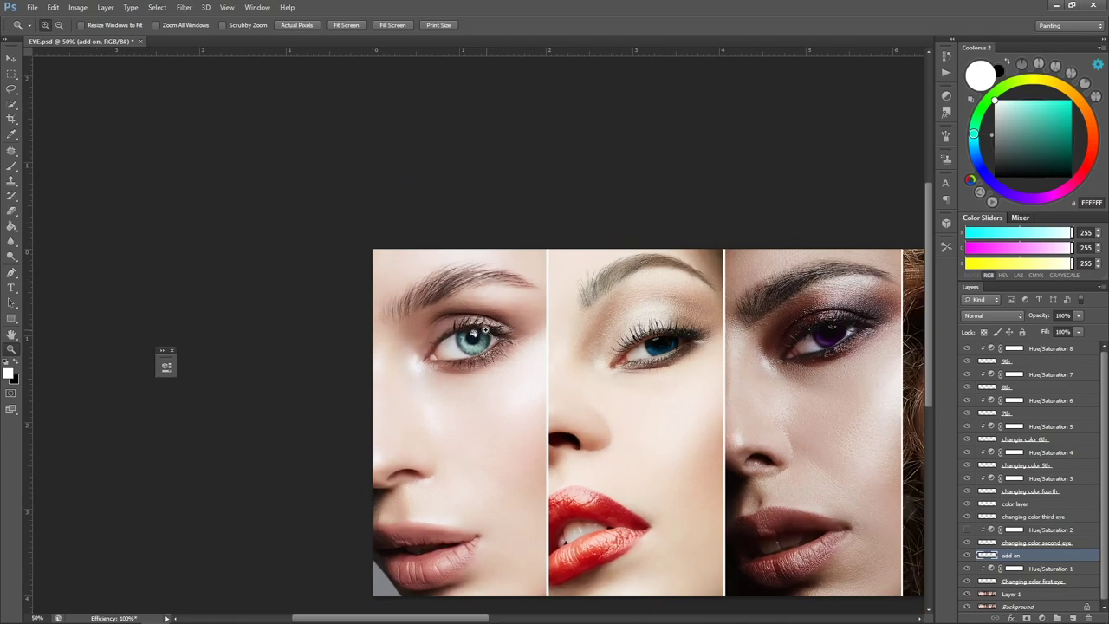
click(476, 334)
click(993, 315)
click(996, 459)
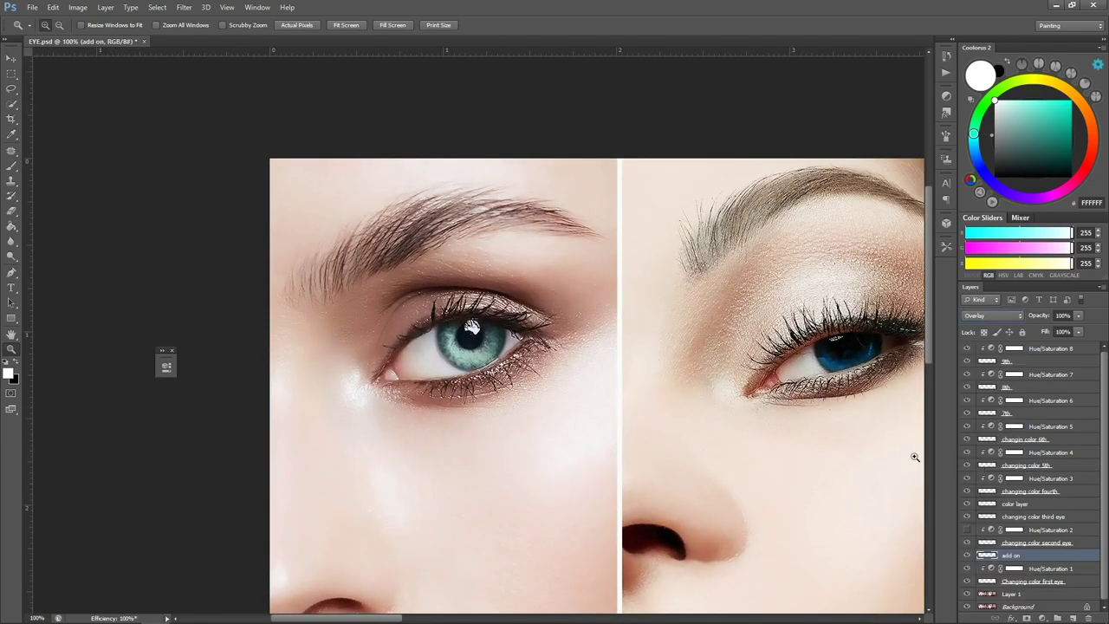
Step: Brighten the first iris around the pupil with white on the add on layer, using the Brush at size 9
click(461, 332)
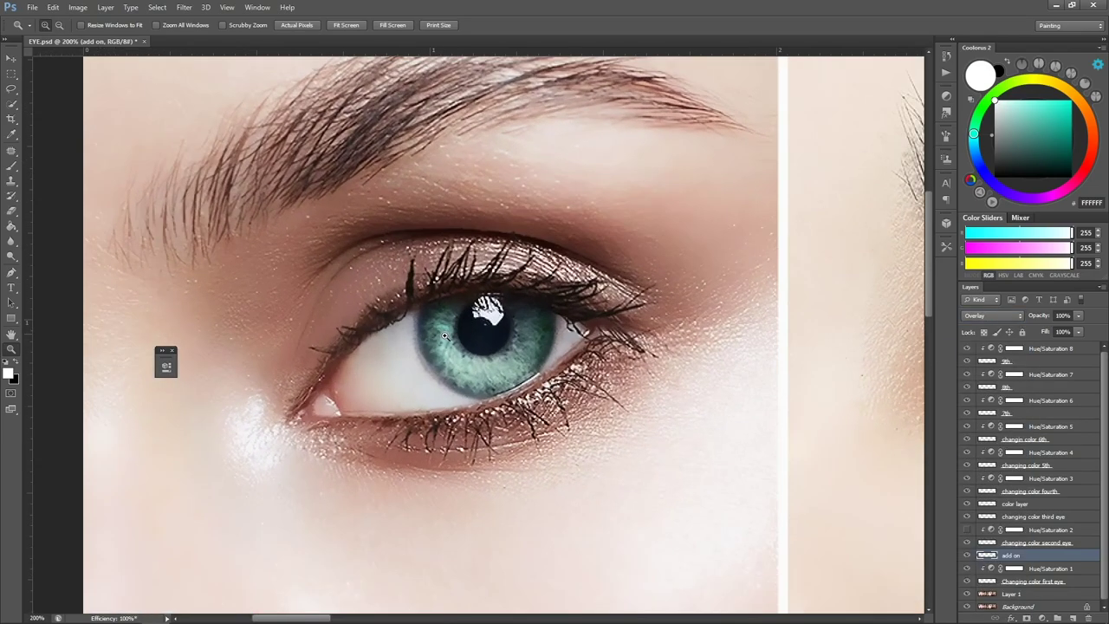
key(b)
key(])
key(])
key(])
key(])
mouse_move(444, 332)
mouse_down()
mouse_move(481, 373)
mouse_move(434, 339)
mouse_move(487, 352)
mouse_move(443, 329)
mouse_move(531, 340)
mouse_move(475, 355)
mouse_move(528, 332)
mouse_move(521, 358)
mouse_move(527, 329)
mouse_move(469, 335)
mouse_move(447, 314)
mouse_move(437, 337)
mouse_move(463, 378)
mouse_move(522, 353)
mouse_up()
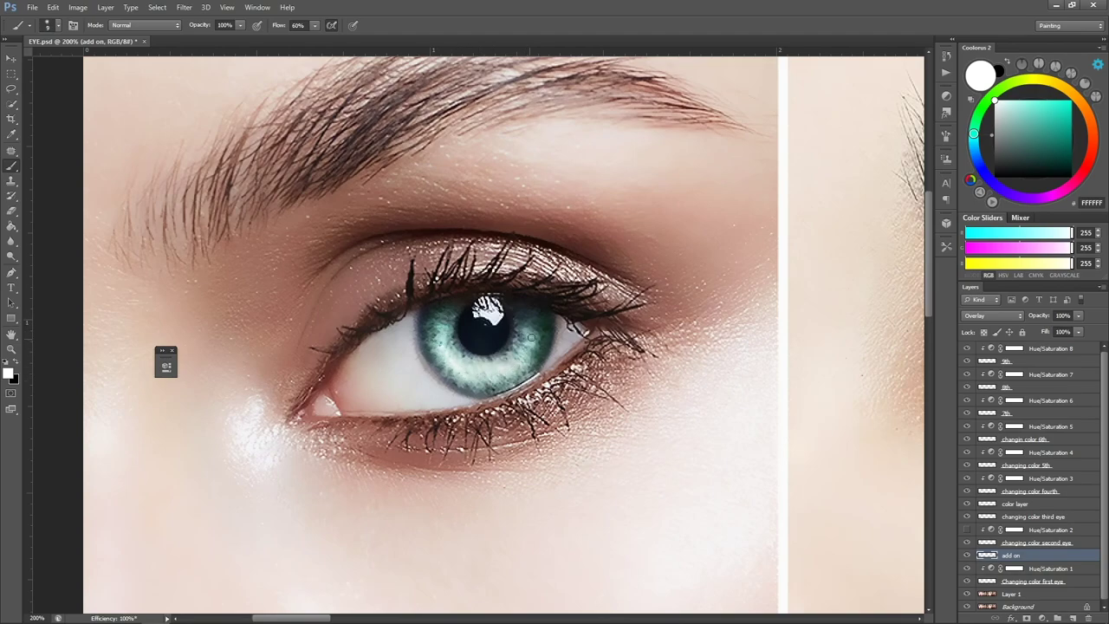
Step: Compare the first eye with and without the add on layer, and adjust that layer's opacity
key(z)
alt+click(557, 245)
alt+click(558, 245)
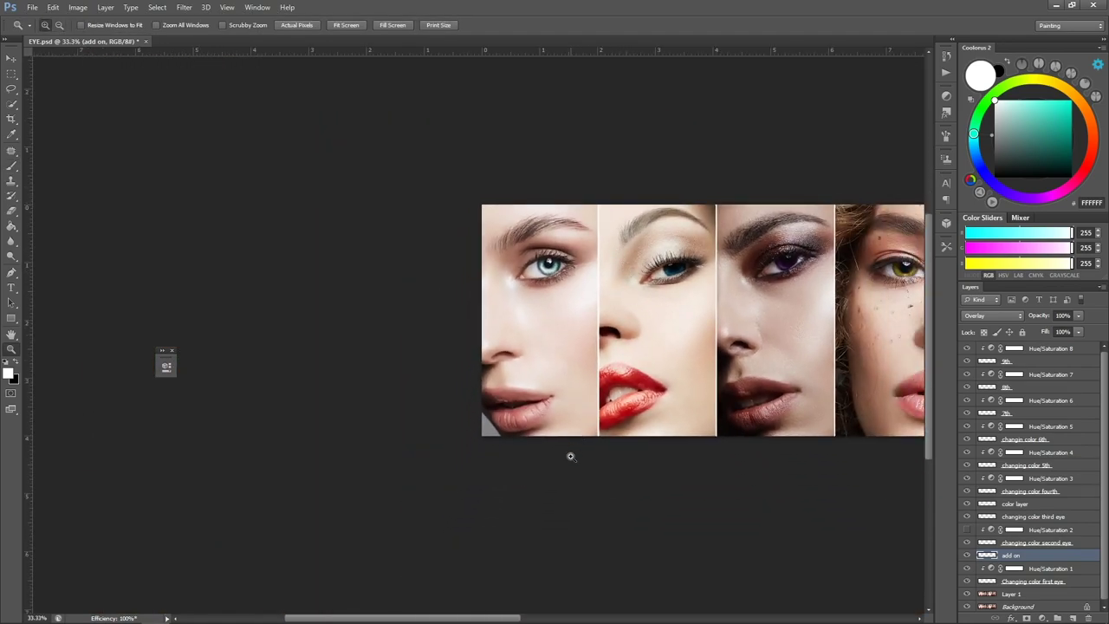
click(618, 234)
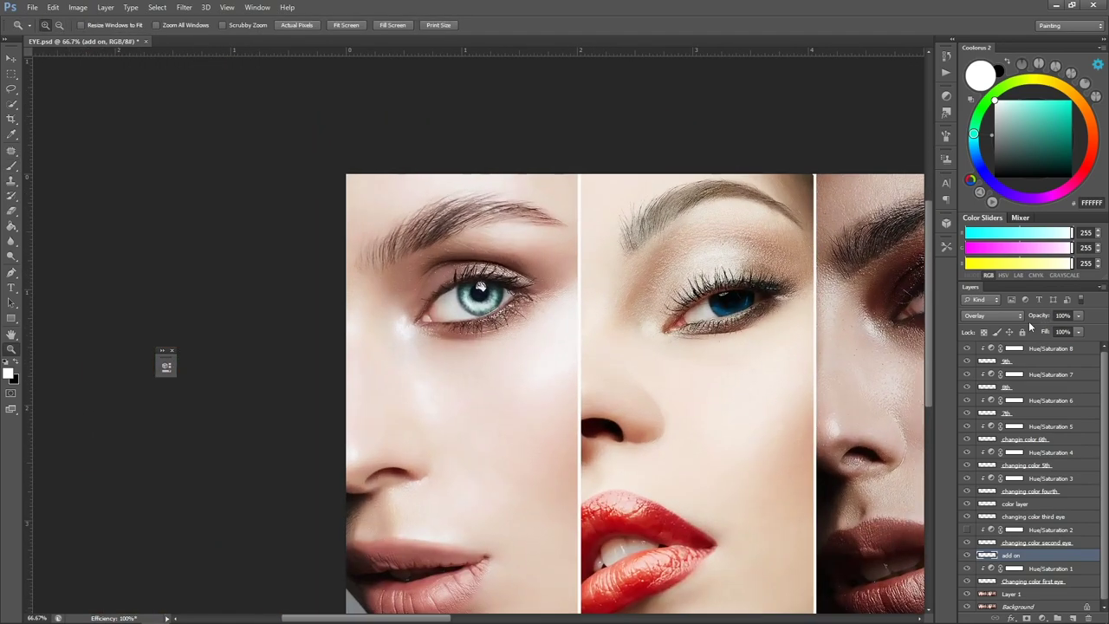
click(966, 555)
click(967, 554)
click(1055, 317)
drag(1053, 318, 1057, 318)
Step: Add a new layer directly above the second eye's Hue/Saturation 2 adjustment and name it "add on"
key(space)
drag(661, 354, 416, 405)
click(481, 346)
key(ctrl+plus)
key(space)
drag(530, 422, 494, 424)
click(1055, 530)
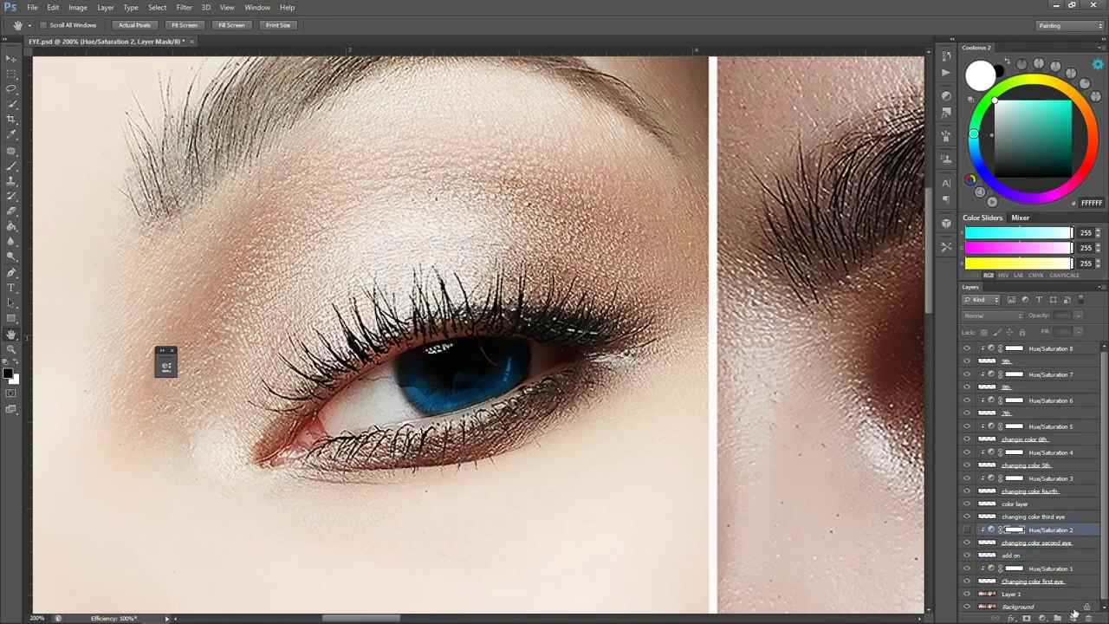
click(1072, 617)
double_click(1014, 529)
text(add o)
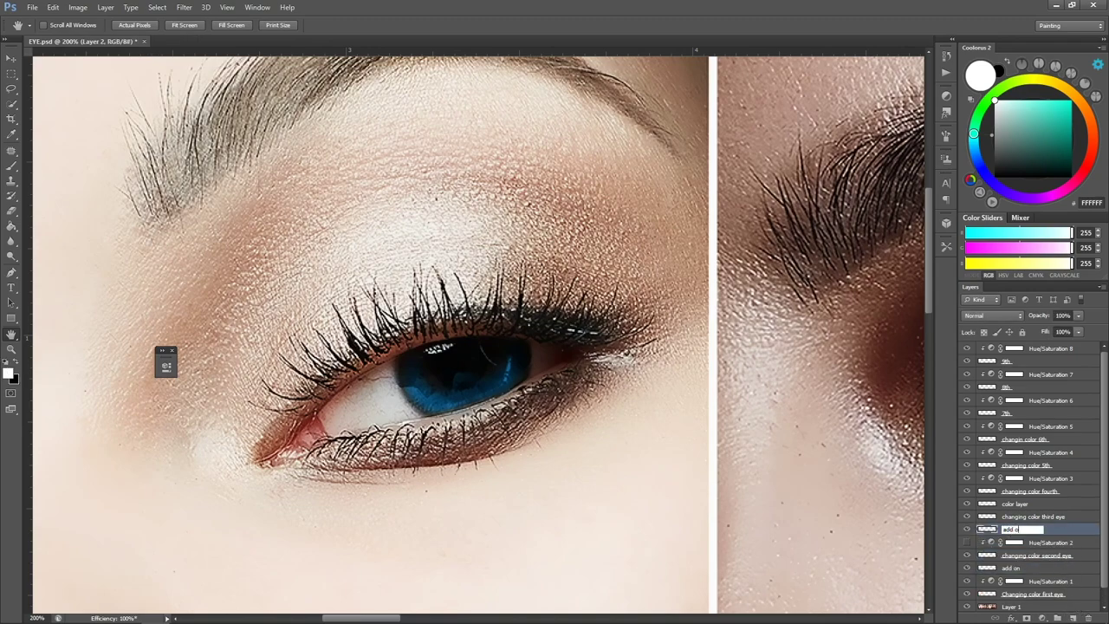
text(n)
key(Return)
Step: Paint highlights in the second iris on its add on layer in light blue (RGB 84, 191, 255), and pick a paler blue (RGB 175, 225, 255)
key(b)
alt+click(513, 364)
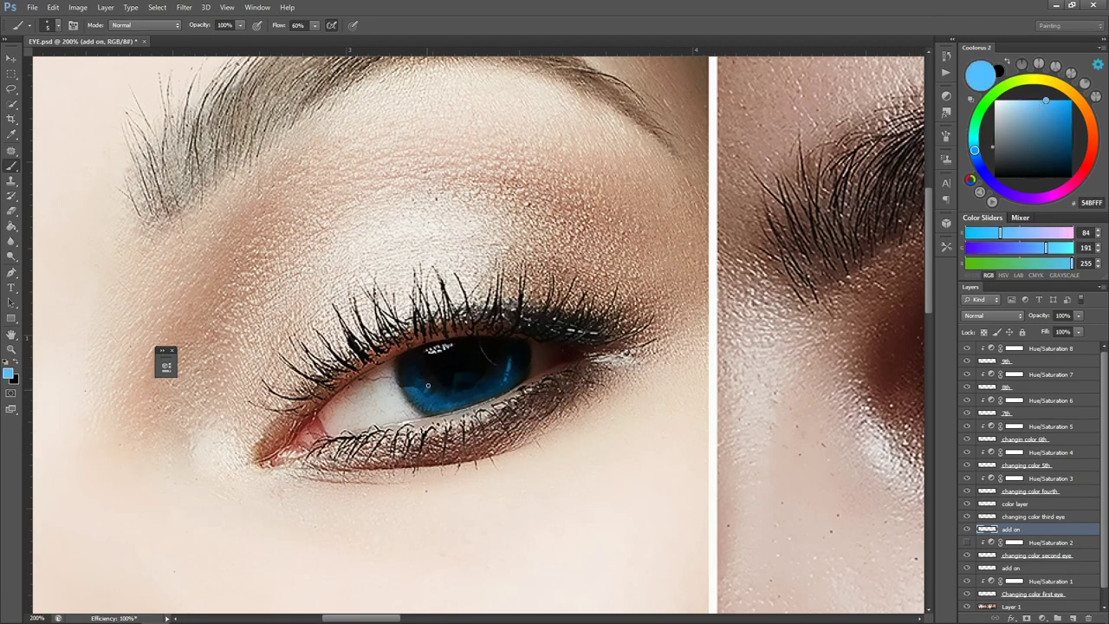
key(bracketleft)
key(bracketleft)
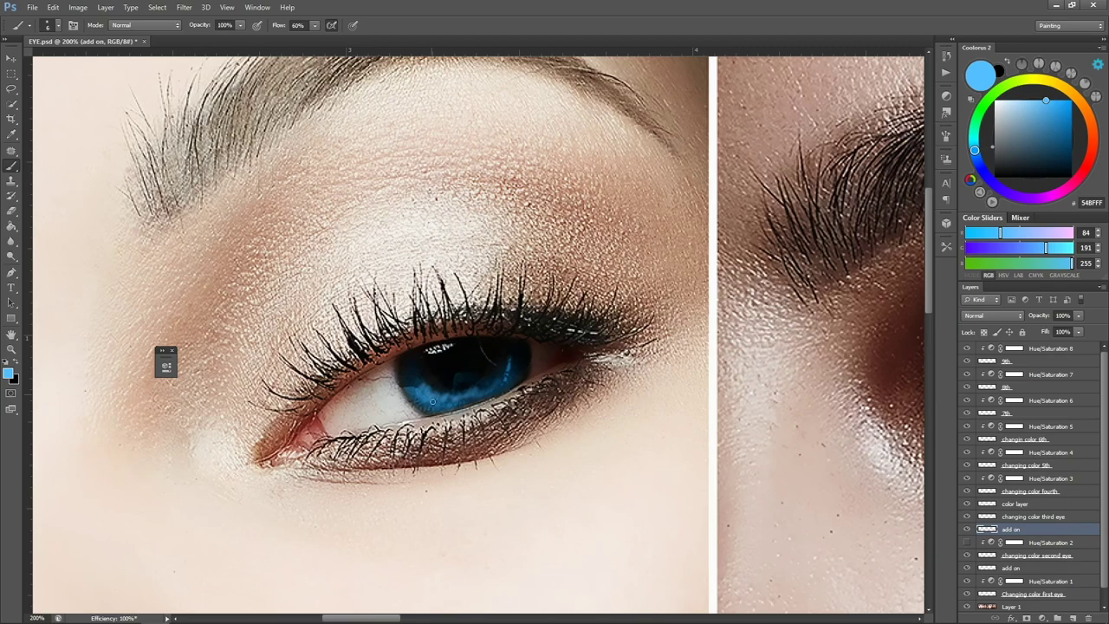
click(1018, 100)
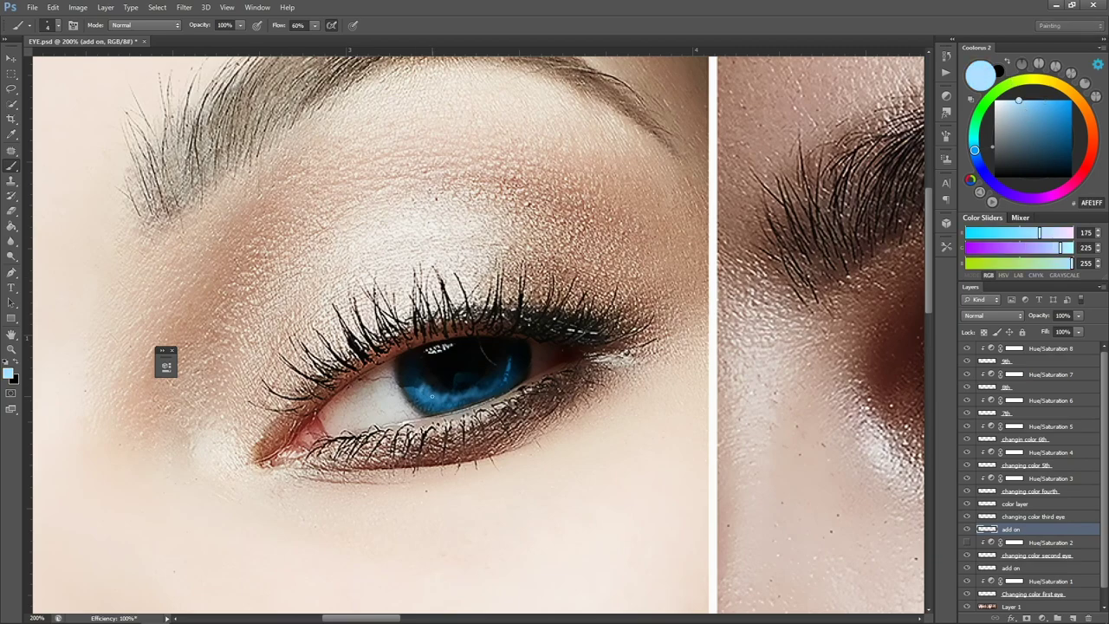
Step: Try the Color Dodge and Overlay blend modes on the second eye's add on layer
click(991, 315)
click(981, 439)
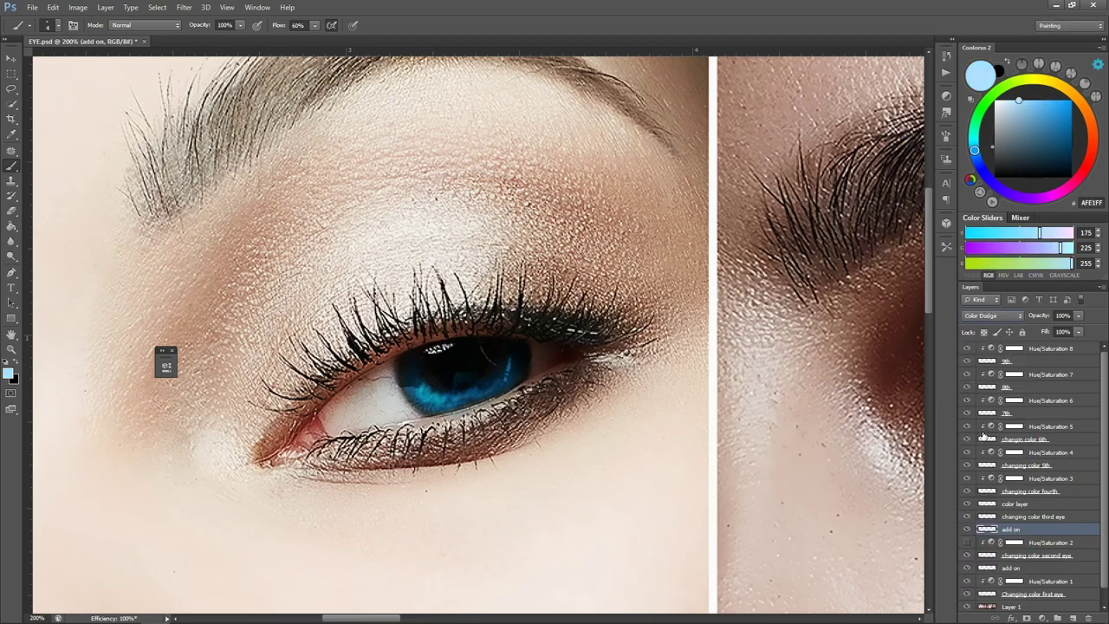
click(977, 315)
click(982, 464)
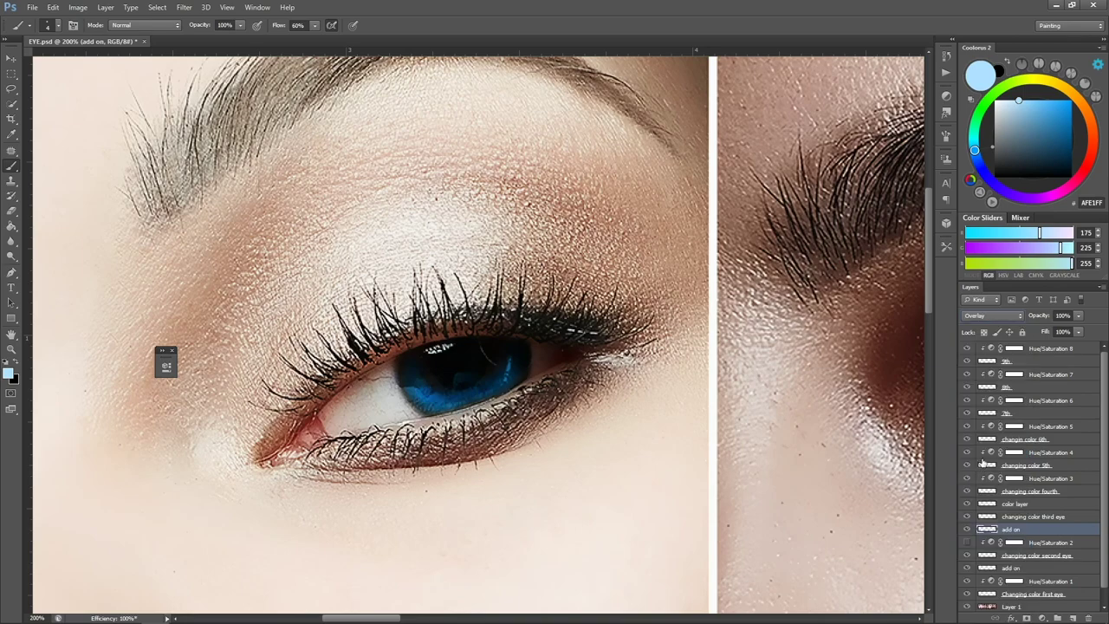
click(991, 315)
click(1001, 323)
click(997, 332)
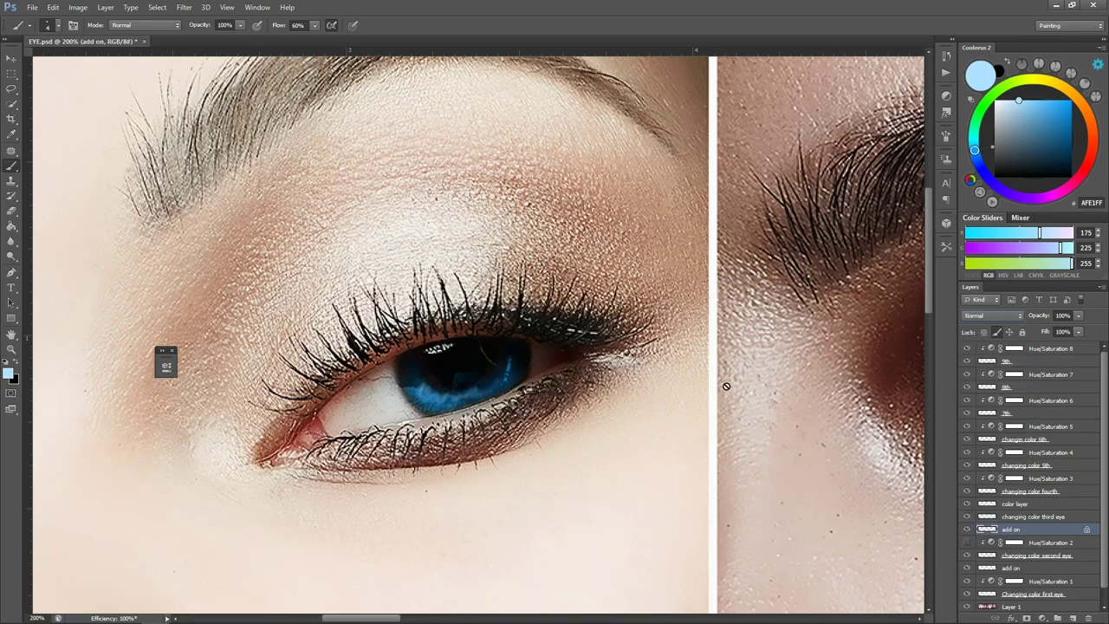
click(460, 397)
key(Return)
click(997, 332)
Step: Paint pale blue (RGB 184, 228, 255) highlights along the lower part of the second iris on its add on layer
click(1015, 101)
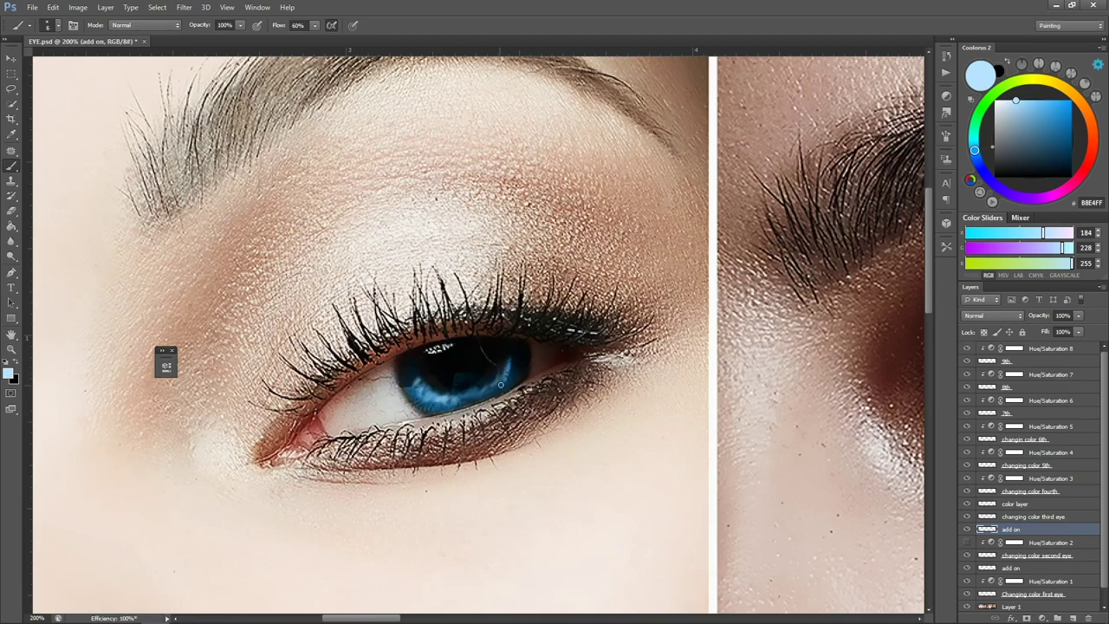
key(z)
alt+click(566, 305)
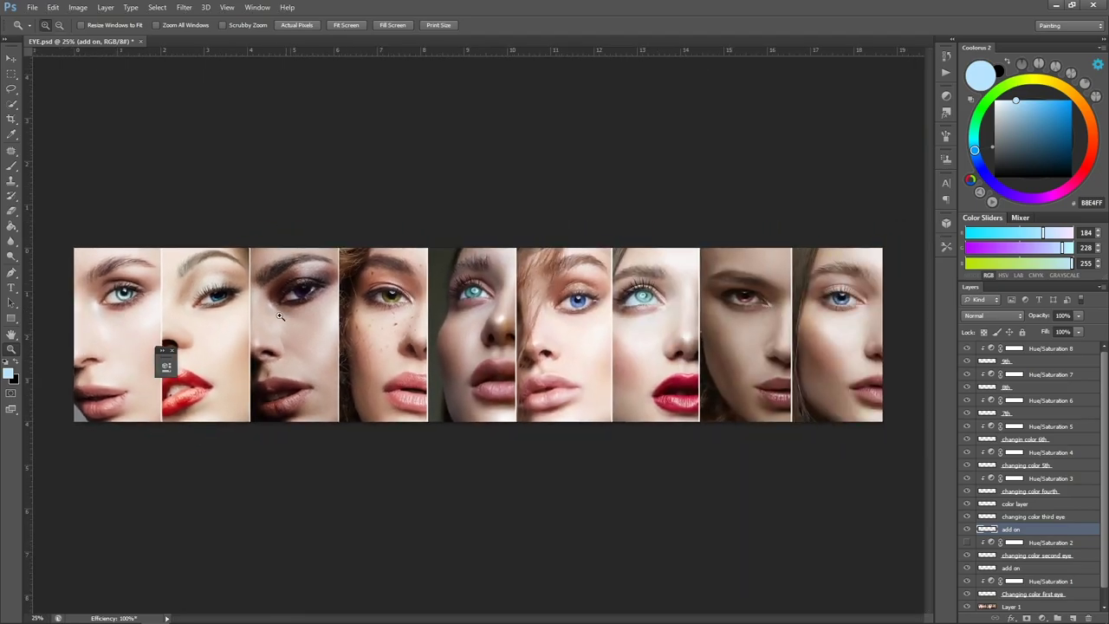
Step: Add a new layer directly above the third eye's color layer and name it "add on"
click(196, 287)
click(196, 286)
drag(558, 324, 387, 336)
key(z)
click(485, 308)
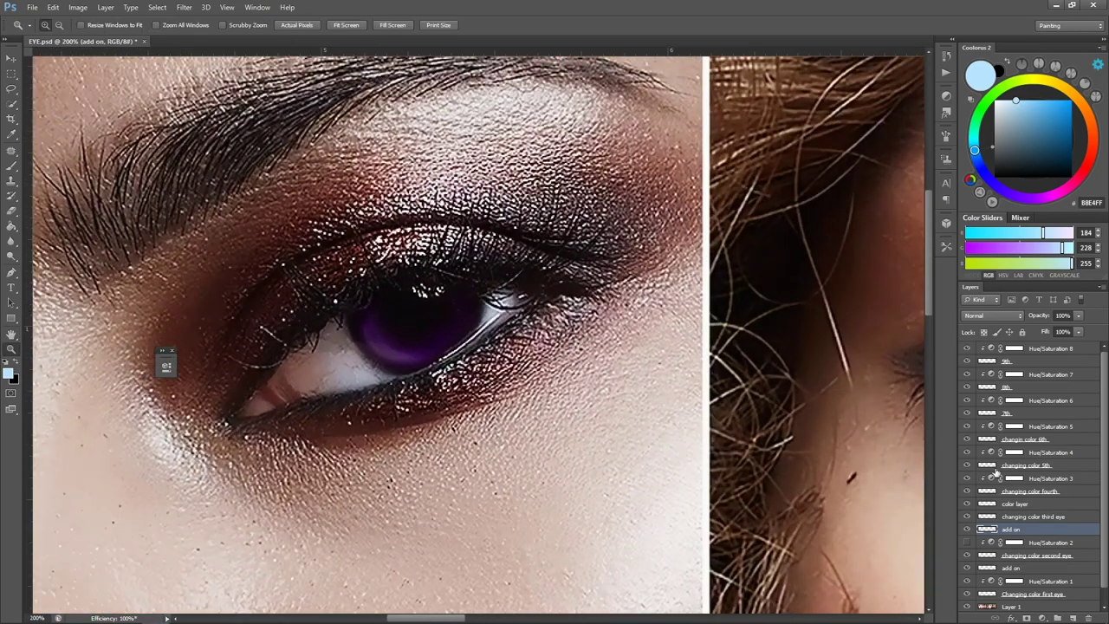
click(1029, 517)
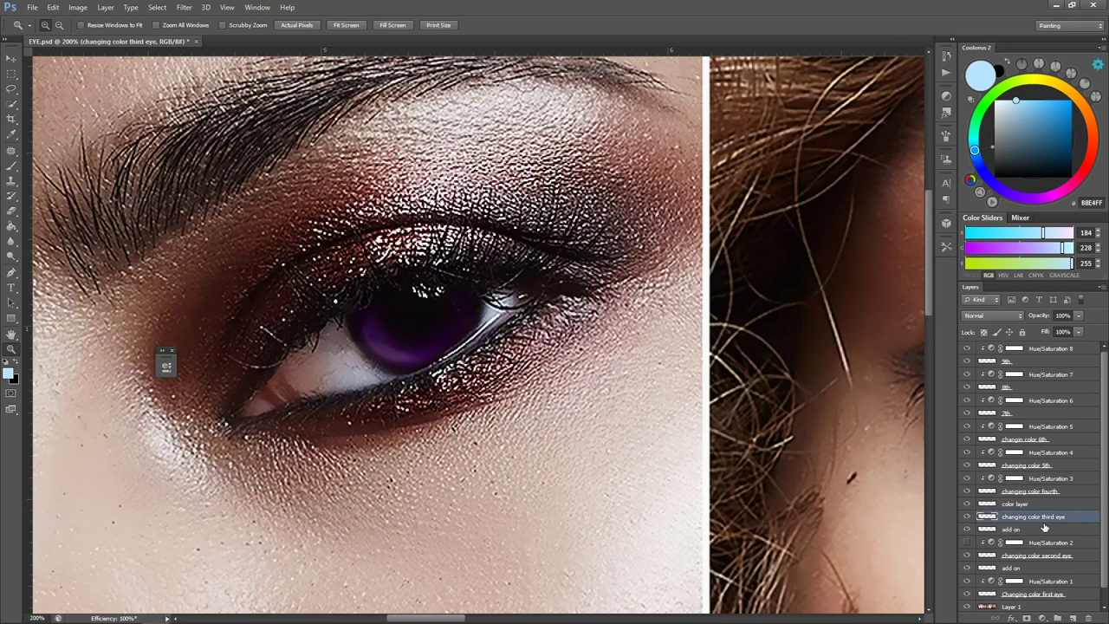
click(1018, 504)
click(1072, 617)
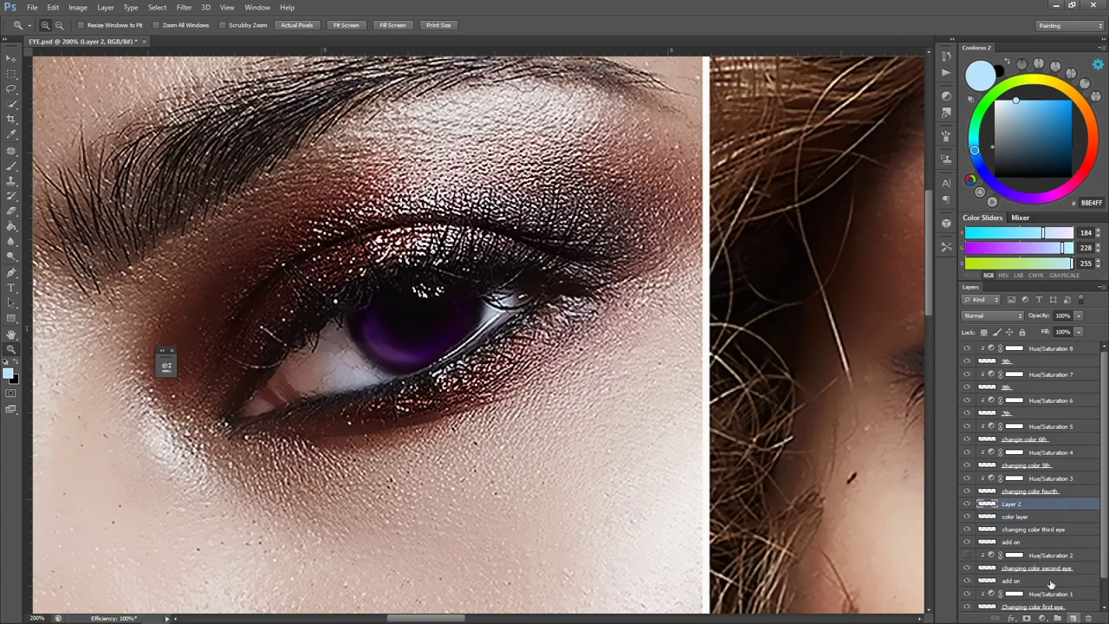
double_click(1009, 504)
text(add on)
key(Return)
Step: Paint highlights in the third iris on its add on layer in purple (RGB 168, 33, 222) and light purple (RGB 217, 125, 255)
key(b)
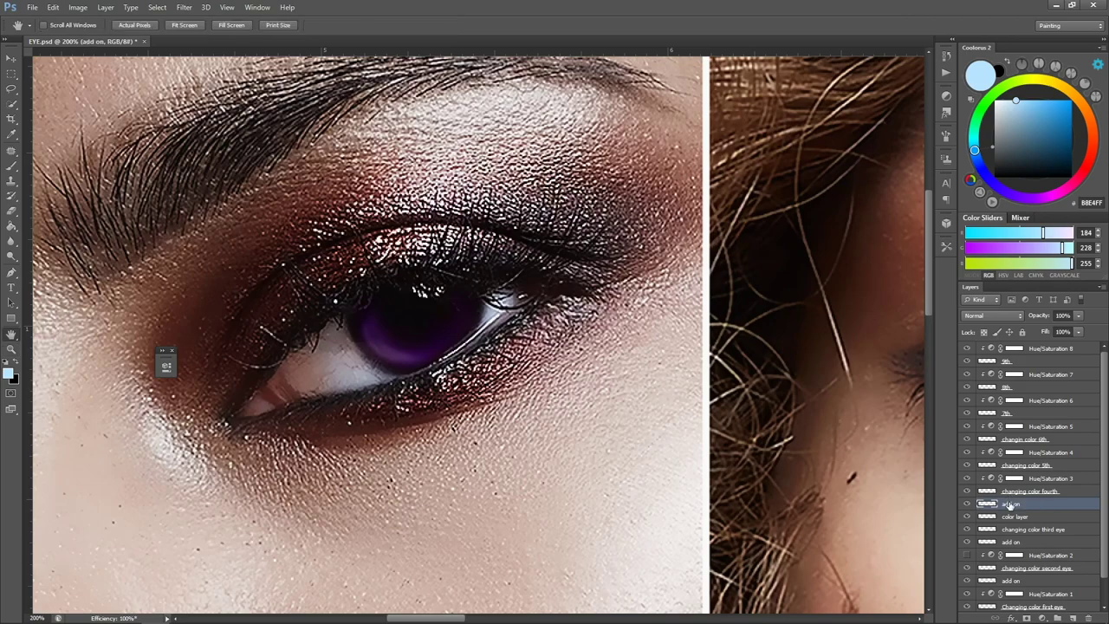
alt+click(384, 336)
click(1058, 110)
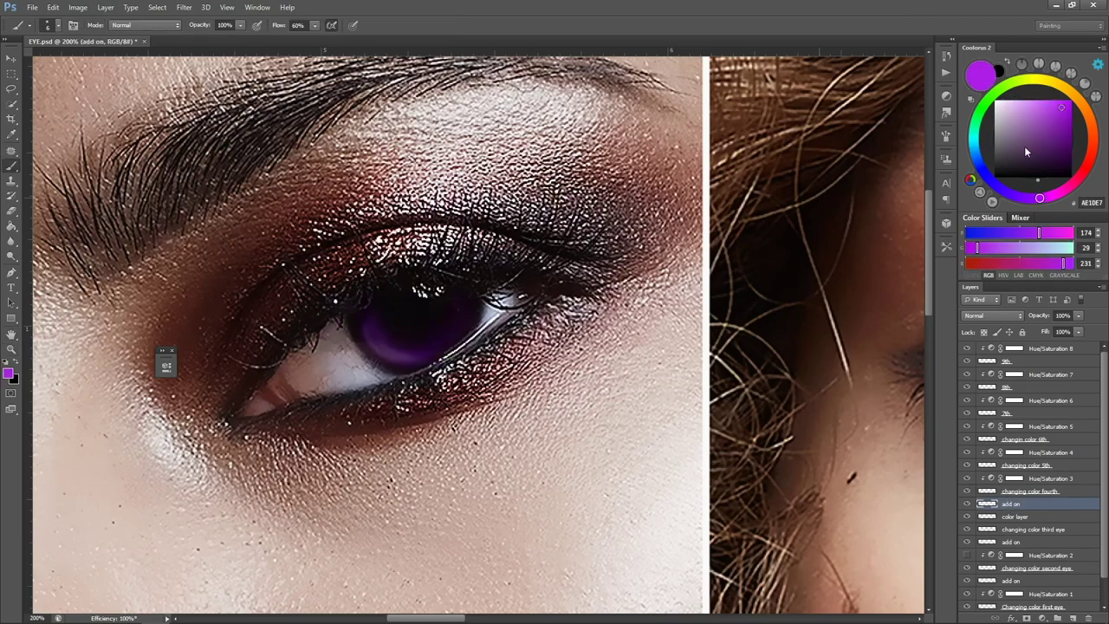
key(])
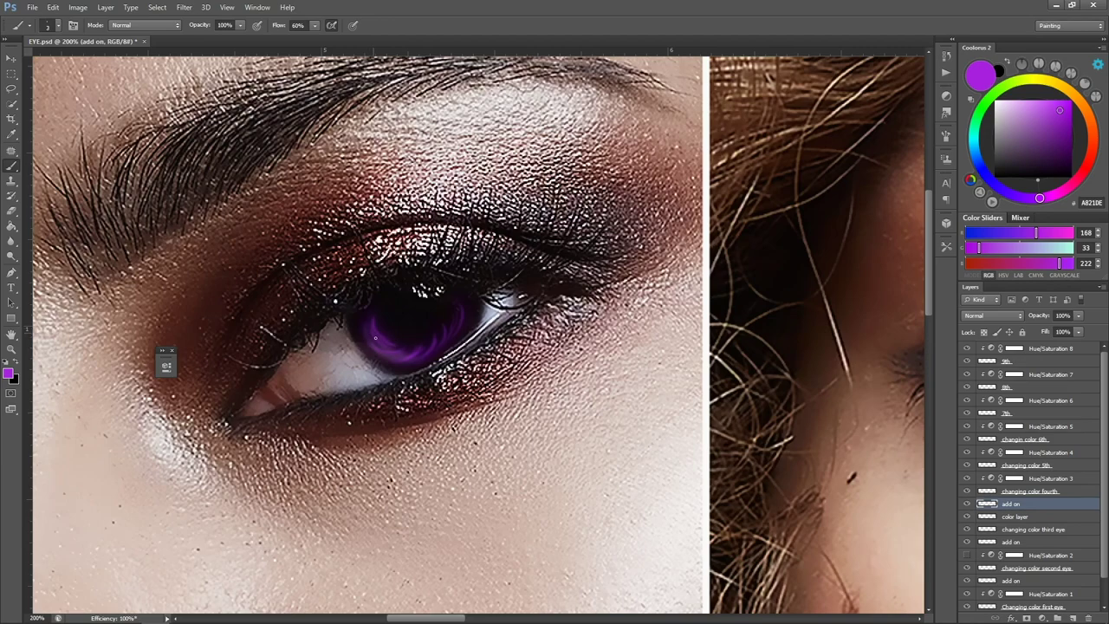
key([)
click(1033, 100)
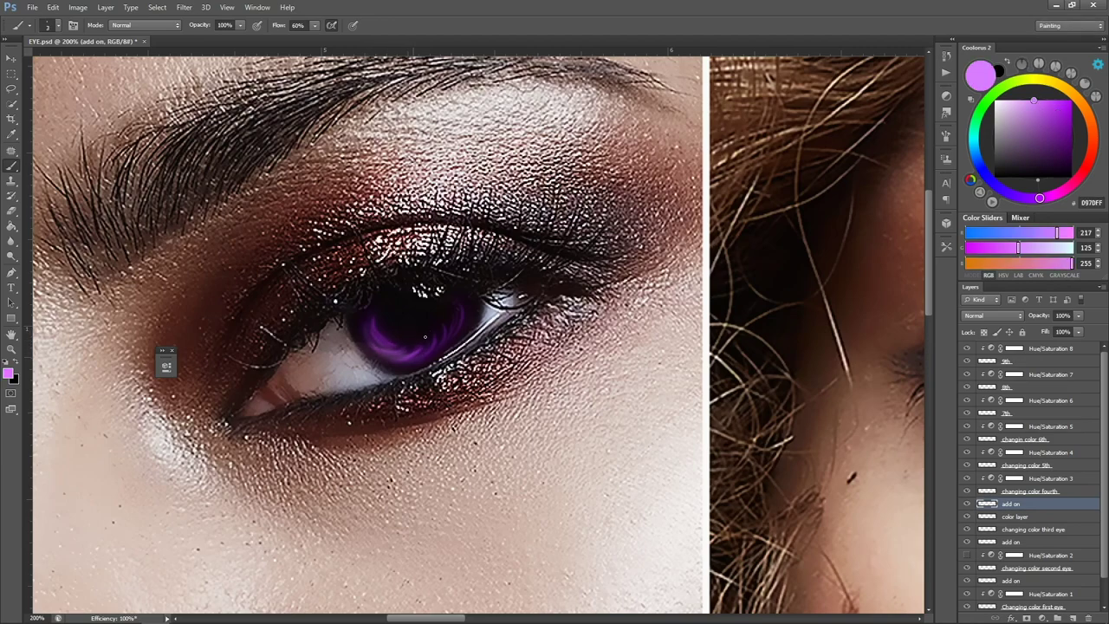
Step: Paint golden yellow (RGB 255, 216, 78) highlights around the lower part of the fourth iris on the current add on layer
key(z)
alt+click(513, 285)
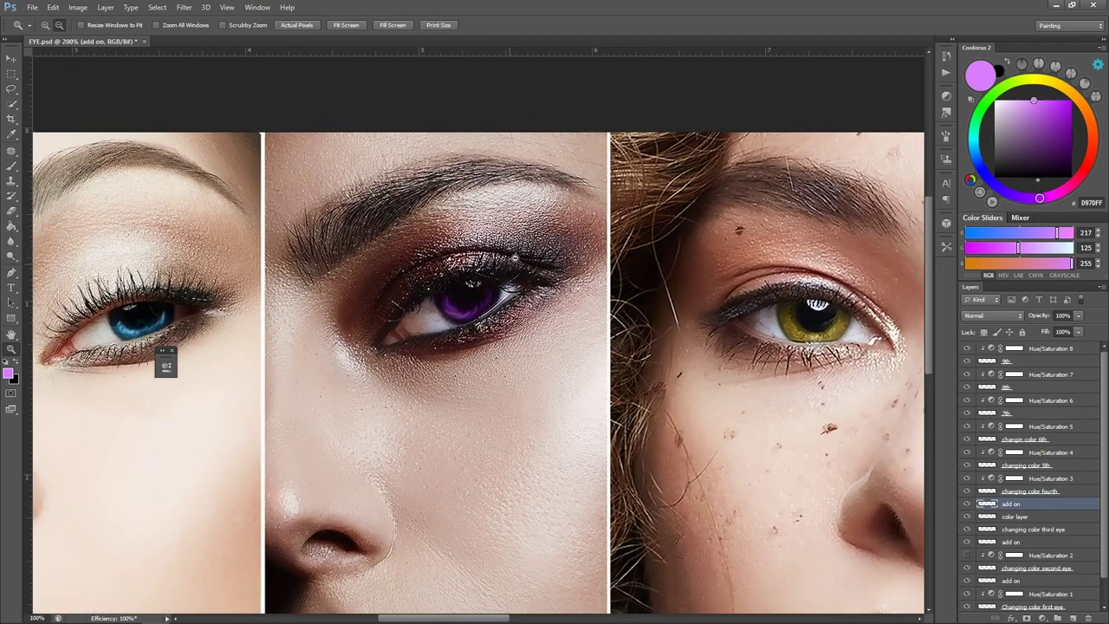
alt+click(508, 264)
drag(684, 311, 563, 310)
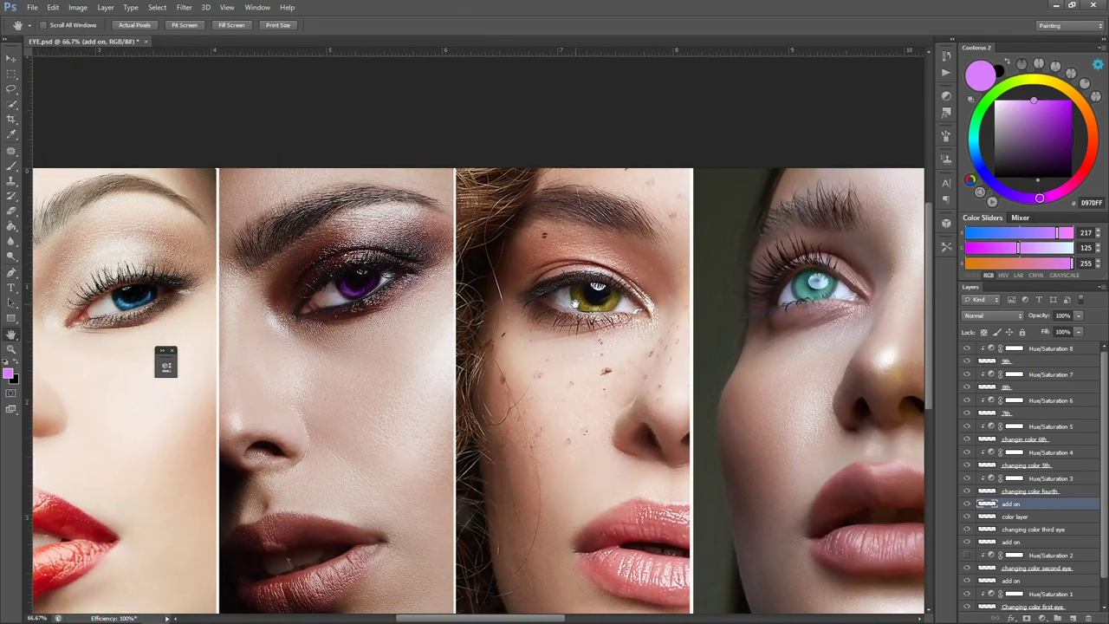
click(604, 303)
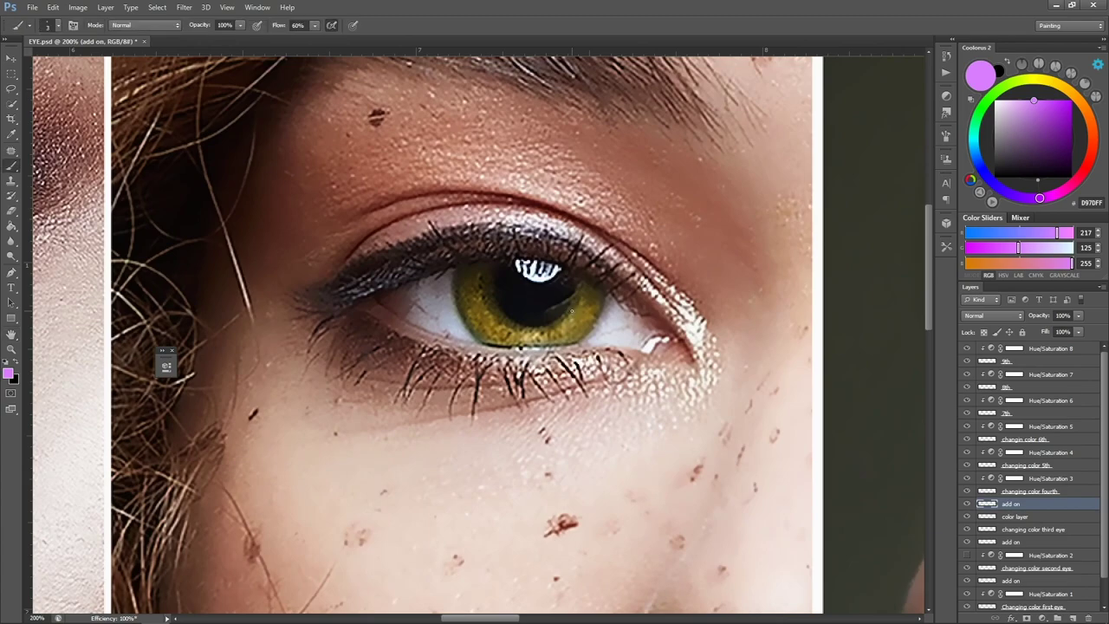
alt+click(492, 318)
click(1047, 100)
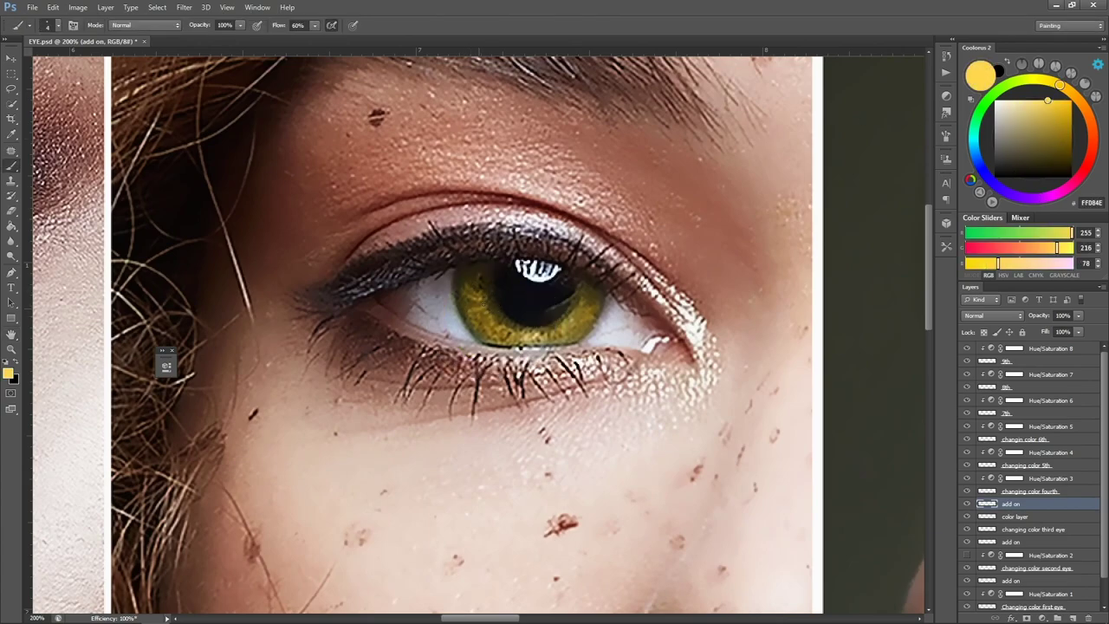
mouse_move(474, 321)
mouse_down()
mouse_move(492, 305)
mouse_move(509, 324)
mouse_up()
key(])
drag(518, 336, 523, 319)
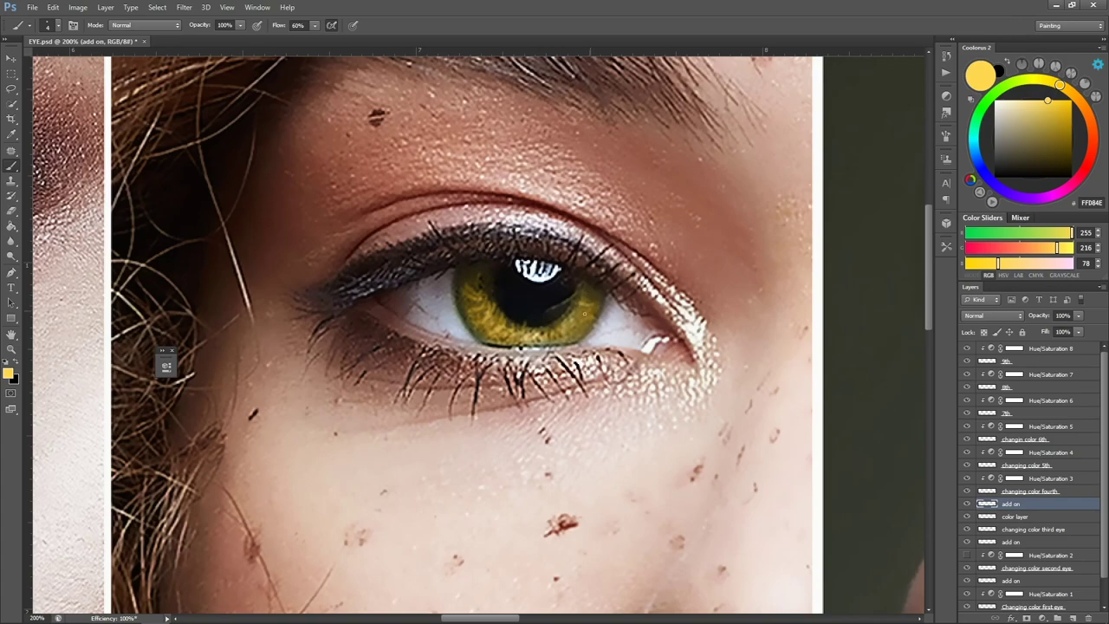
mouse_move(567, 330)
mouse_down()
mouse_move(533, 337)
mouse_move(474, 305)
mouse_up()
Step: Paint cream (RGB 255, 245, 211) highlights over the yellow strokes in the fourth iris
click(1008, 100)
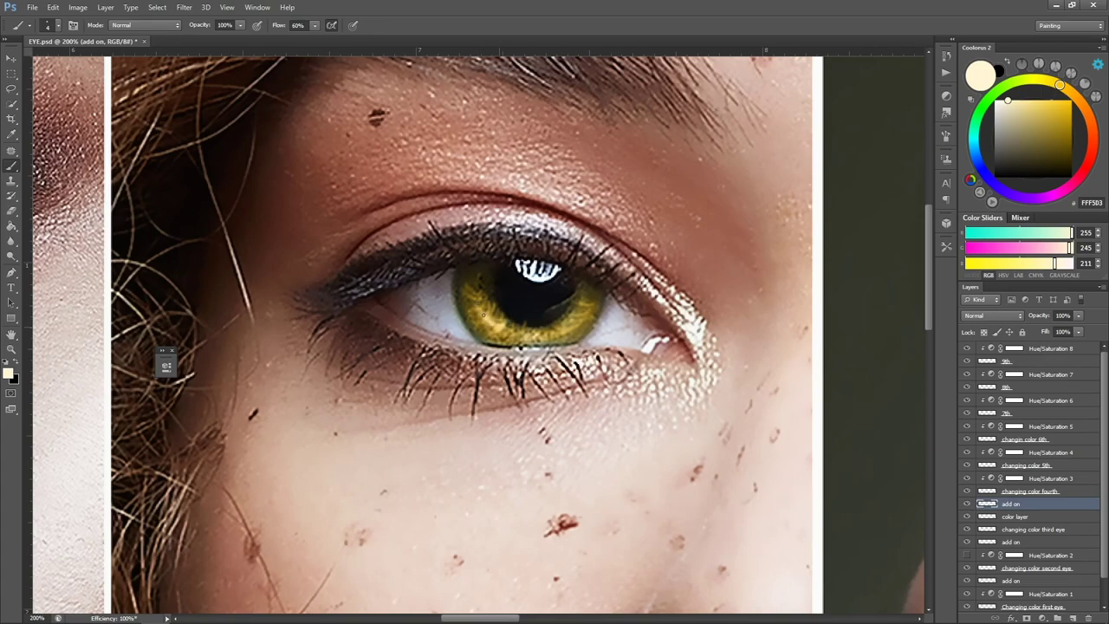
mouse_move(560, 329)
mouse_down()
mouse_move(578, 314)
mouse_move(496, 334)
mouse_move(518, 336)
mouse_move(479, 296)
mouse_up()
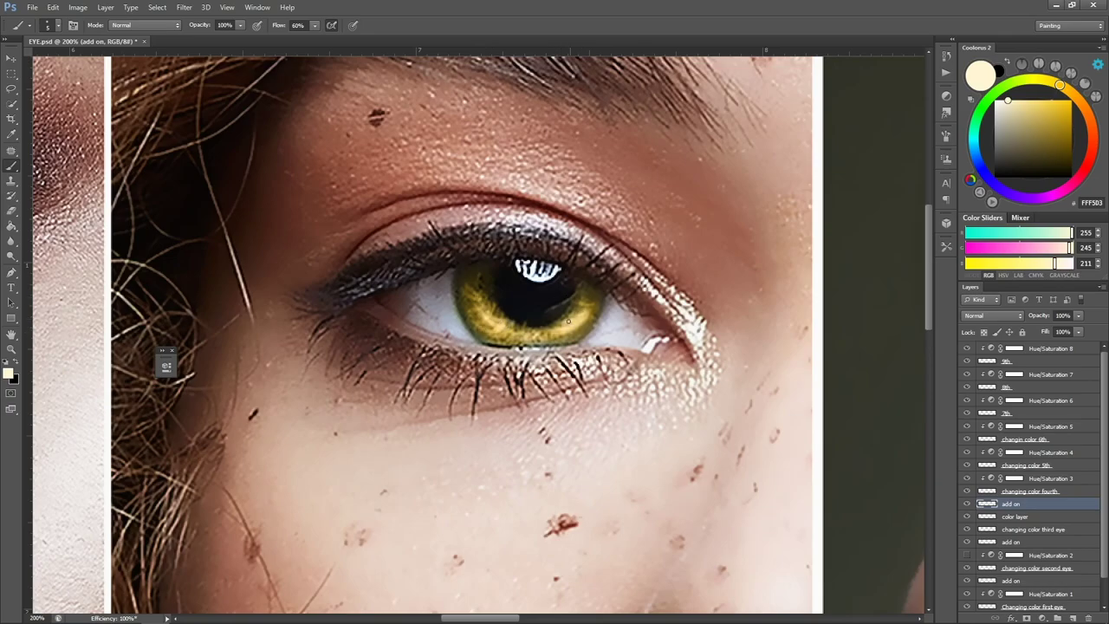
drag(556, 336, 532, 341)
Step: Add a new layer directly above the Hue/Saturation 3 adjustment and name it "add on"
key(z)
alt+click(640, 230)
alt+click(640, 230)
alt+click(640, 230)
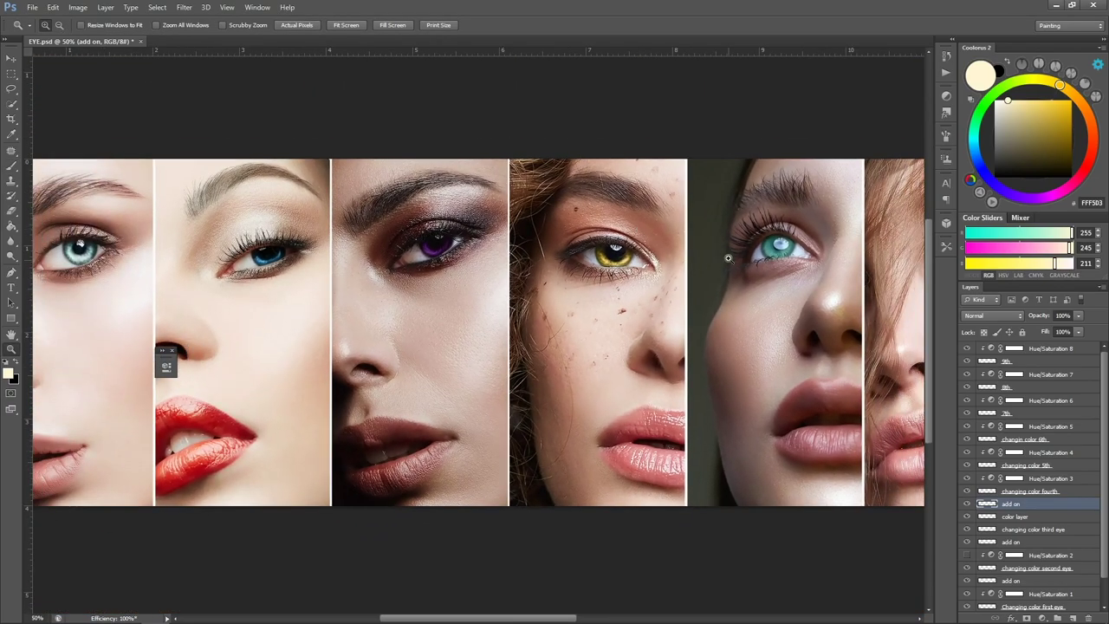
click(658, 240)
drag(853, 246, 552, 254)
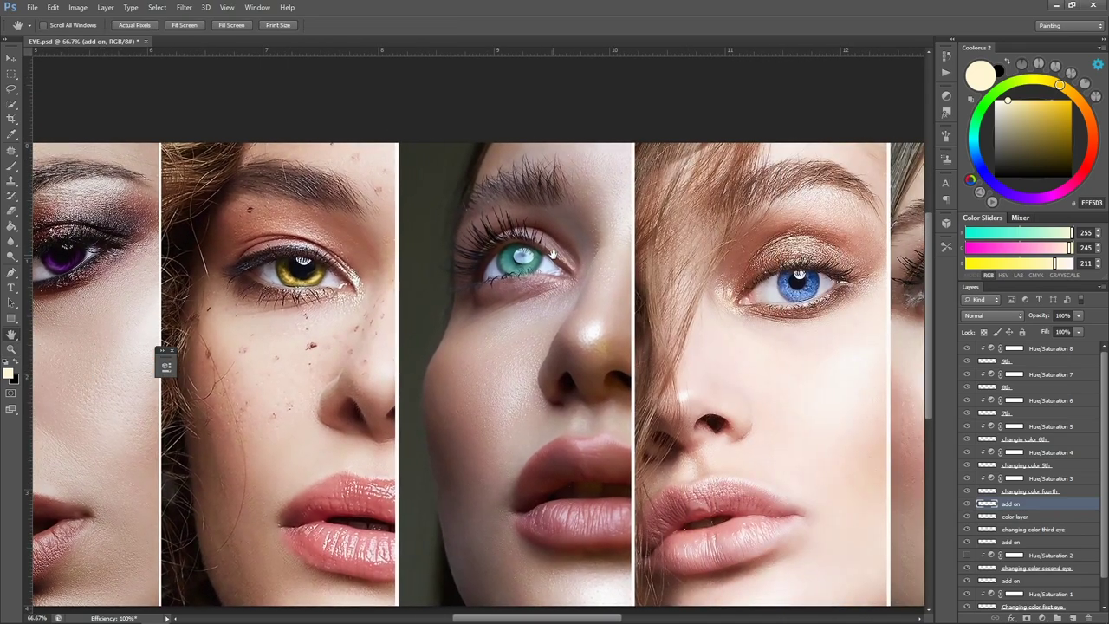
click(1050, 479)
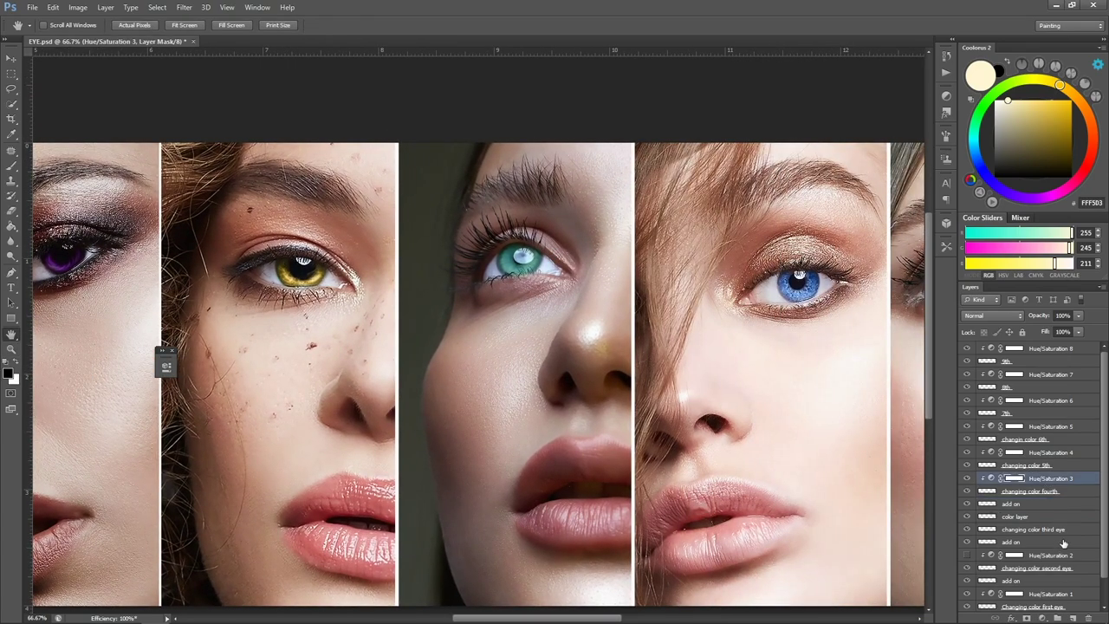
click(1072, 617)
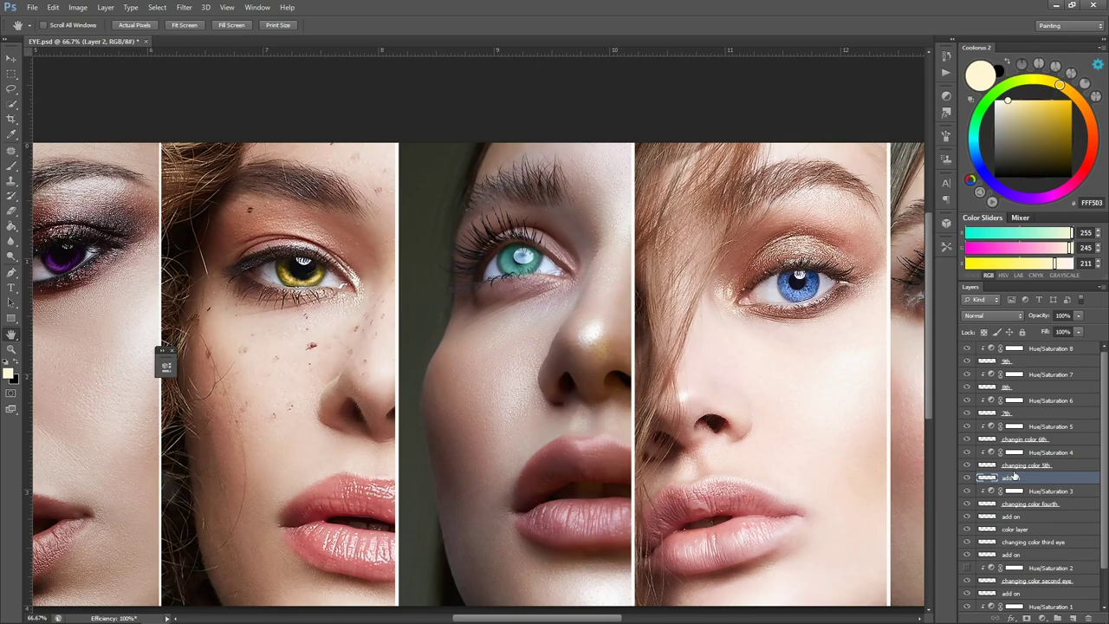
key(Return)
Step: Paint light cyan (RGB 115, 247, 245) highlights in the fifth portrait's green iris on the new add on layer
key(b)
key(ctrl+plus)
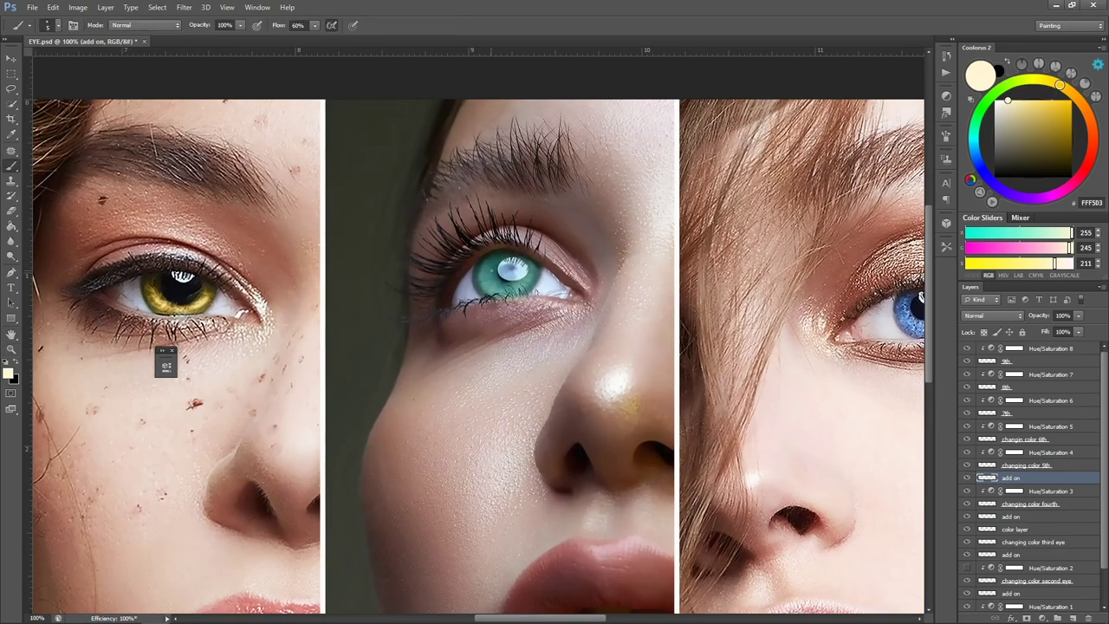
key(z)
click(491, 270)
key(b)
alt+click(493, 269)
click(1032, 111)
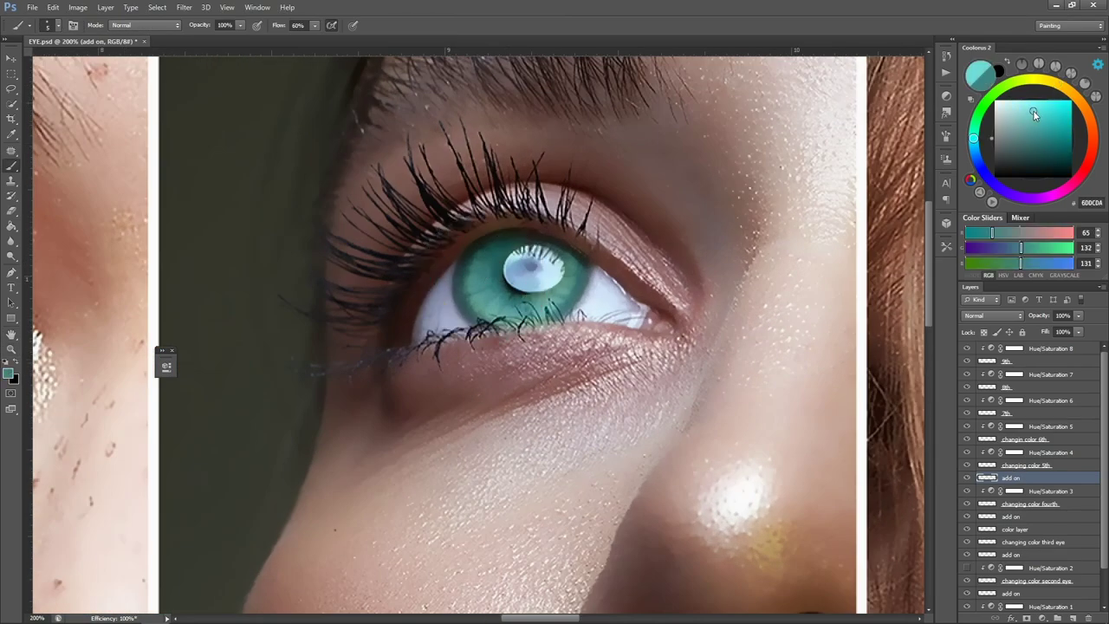
drag(1032, 110, 1035, 102)
mouse_move(487, 260)
mouse_down()
mouse_move(478, 285)
mouse_move(499, 308)
mouse_up()
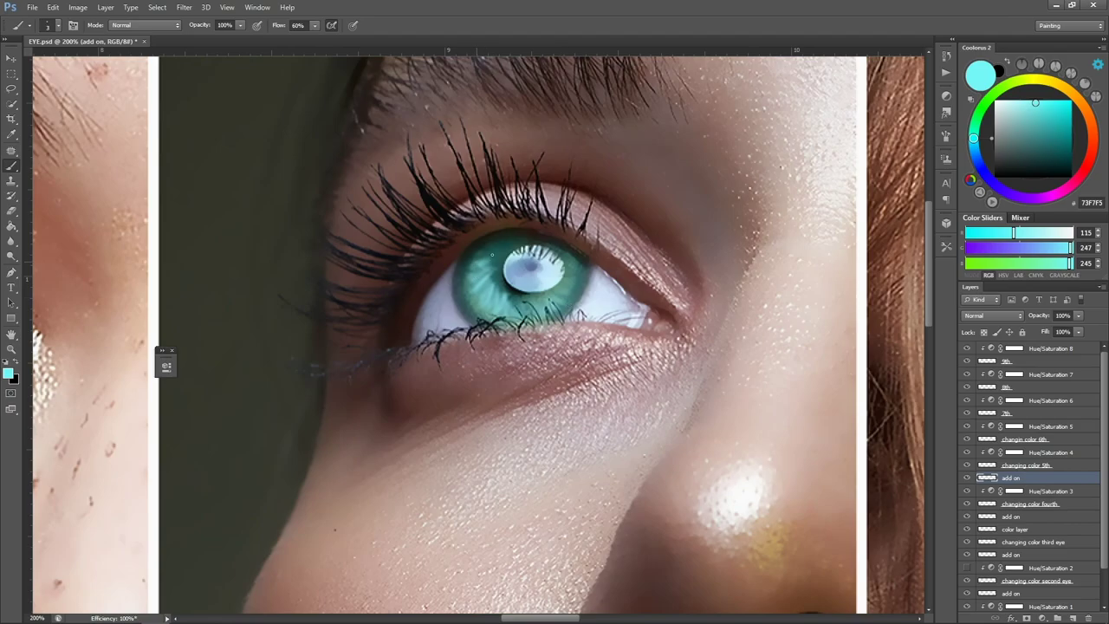
Step: Add a new layer directly above the Hue/Saturation 4 adjustment and name it "addon"
key(z)
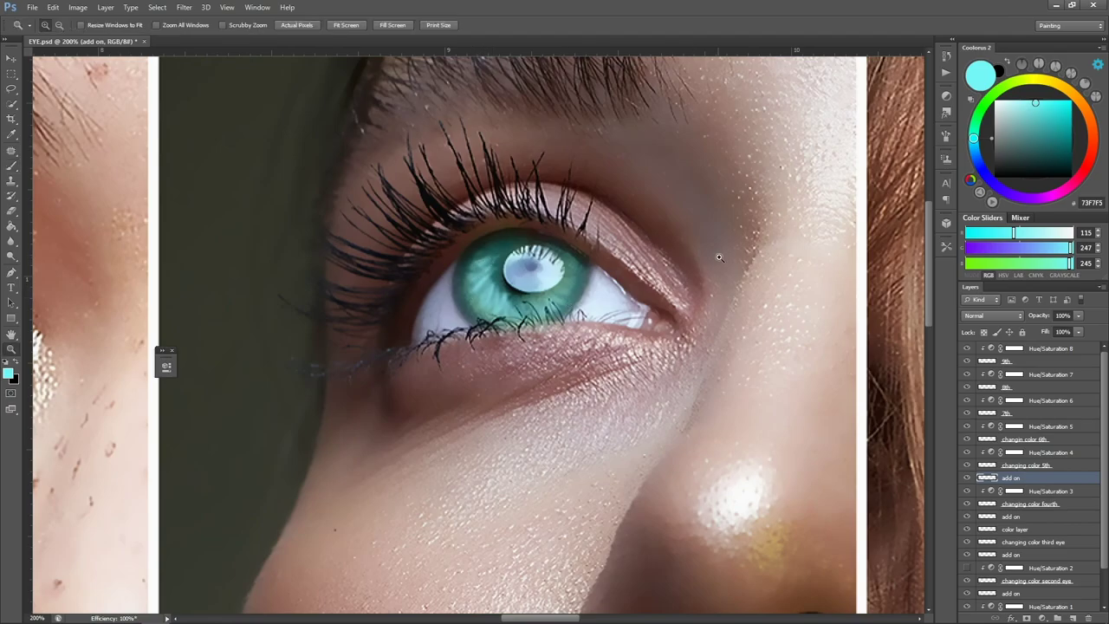
alt+click(696, 279)
alt+click(696, 279)
click(697, 279)
key(h)
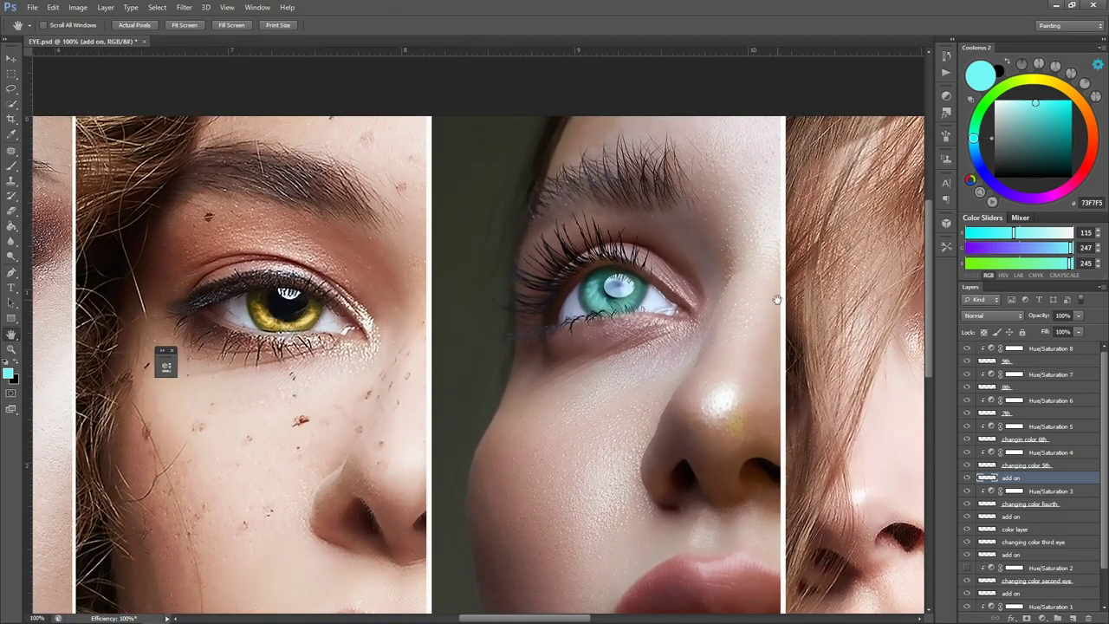
drag(808, 306, 316, 276)
scroll(642, 296, right, 10)
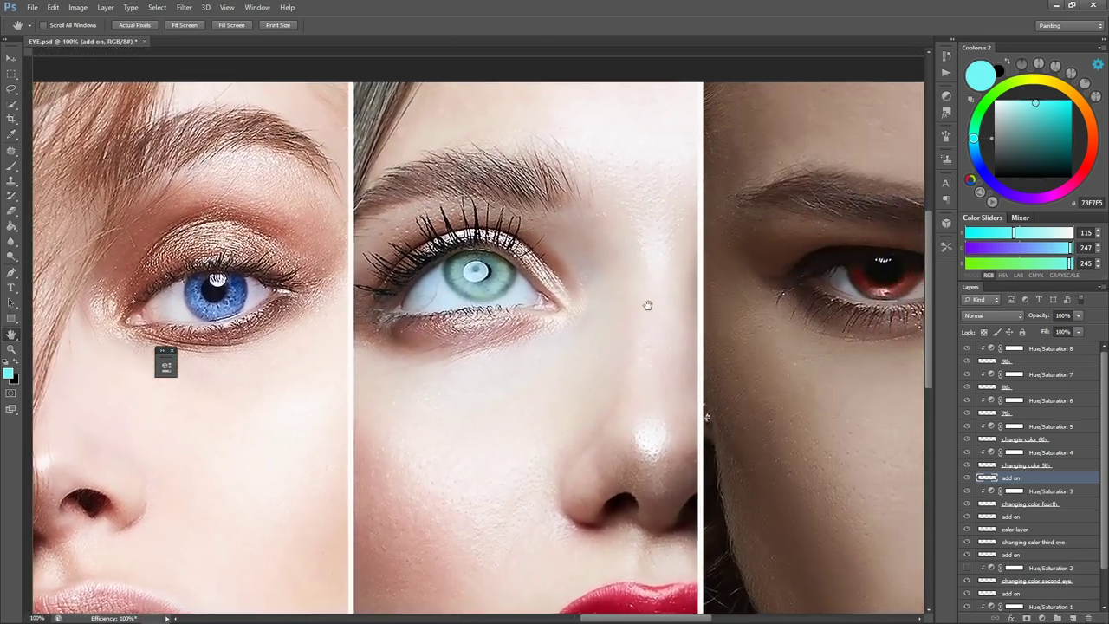
drag(648, 305, 811, 307)
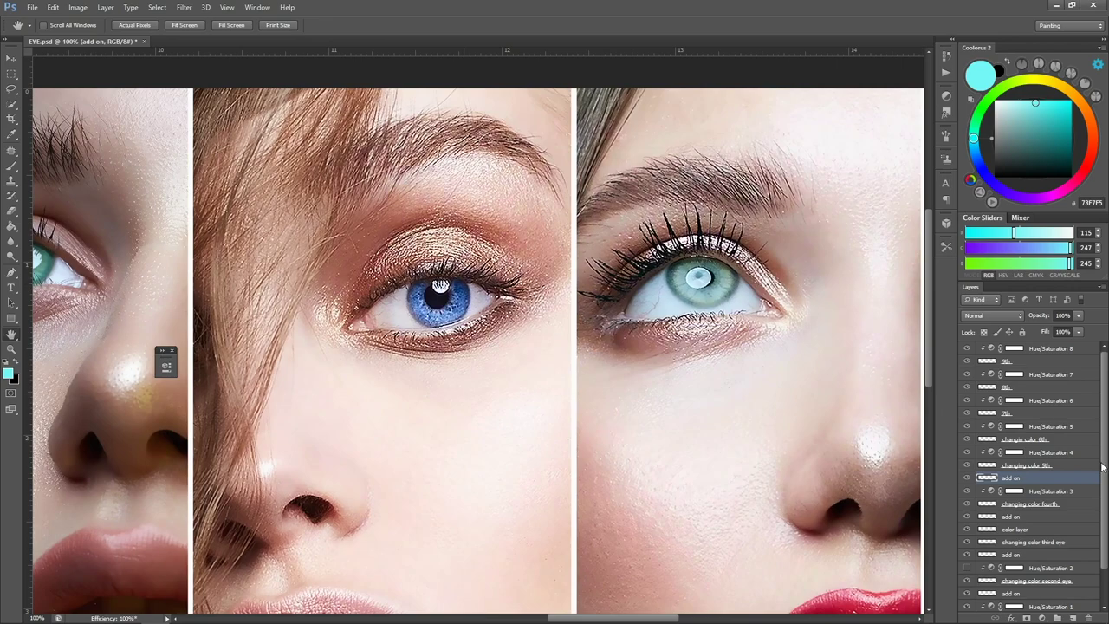
click(1058, 452)
click(1072, 617)
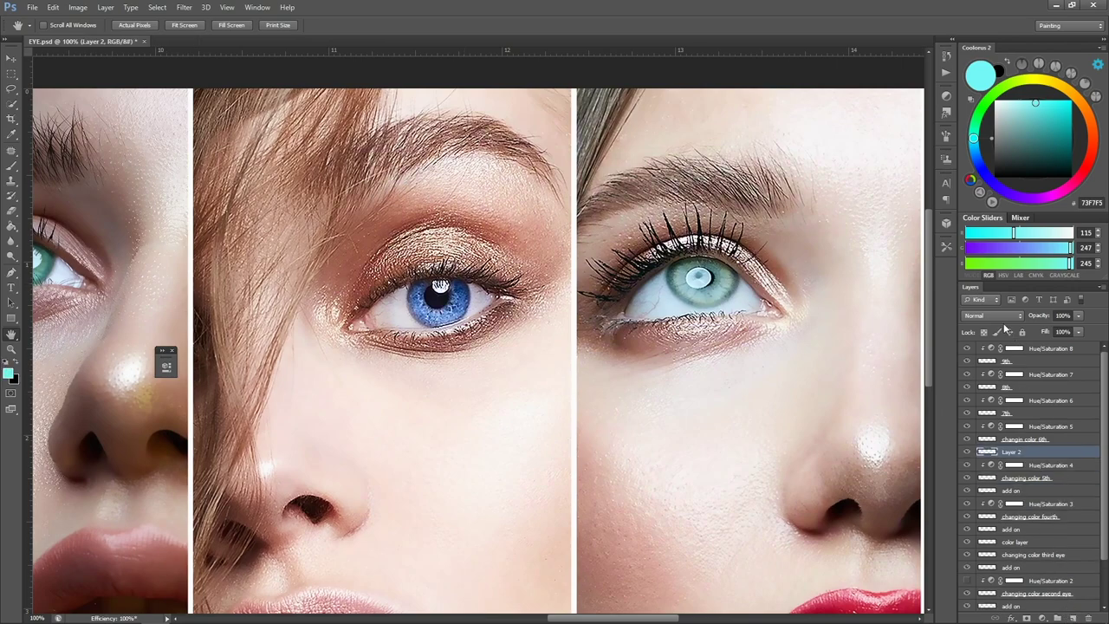
double_click(1009, 450)
text(addon)
key(Return)
Step: Paint light blue (RGB 165, 200, 255) highlights in the sixth portrait's blue iris on the addon layer
ctrl+click(443, 278)
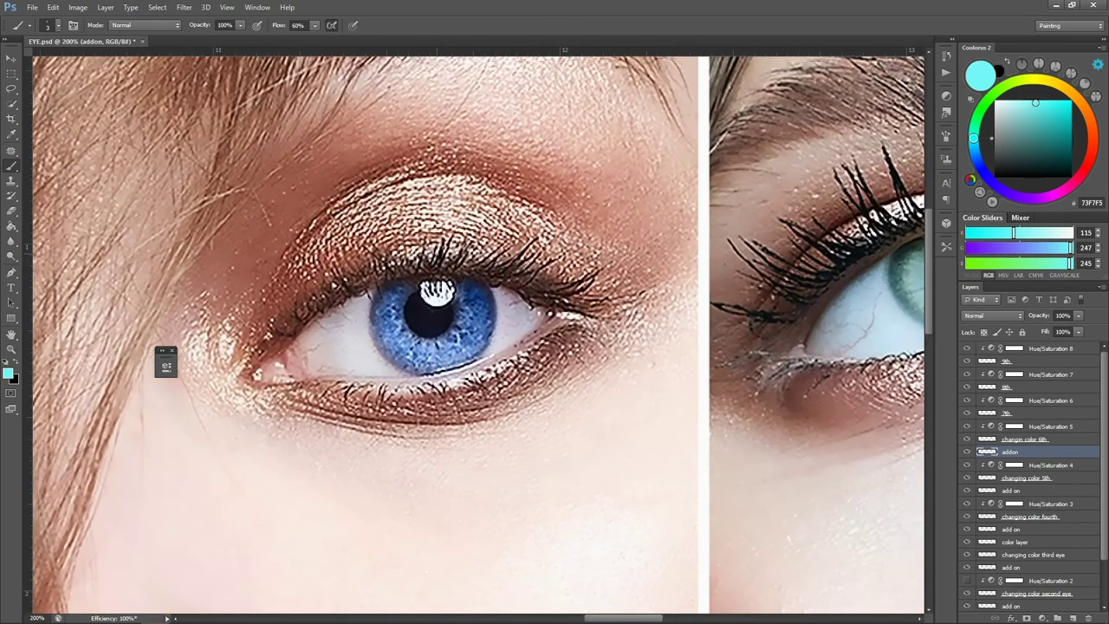
alt+click(412, 338)
mouse_move(1024, 118)
mouse_down()
mouse_move(1026, 100)
mouse_move(1050, 100)
mouse_move(1021, 99)
mouse_up()
click(976, 158)
key([)
key(bracketright)
key(bracketright)
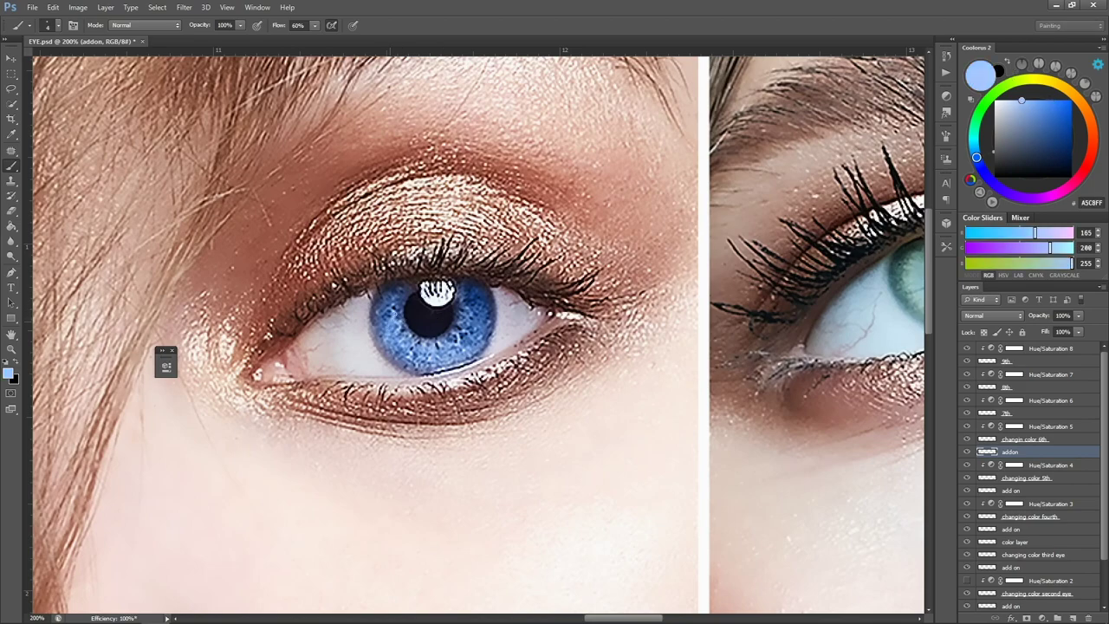
drag(390, 320, 400, 338)
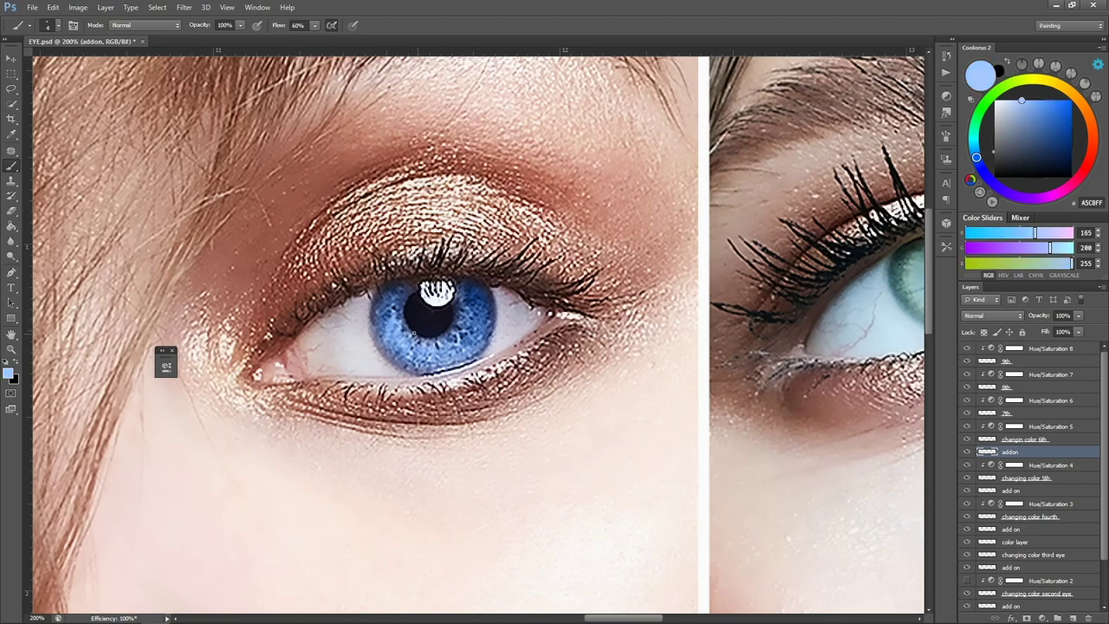
Step: Paint fine near-white (RGB 254, 254, 254) highlights around the pupil of the sixth iris on the addon layer
drag(996, 110, 995, 101)
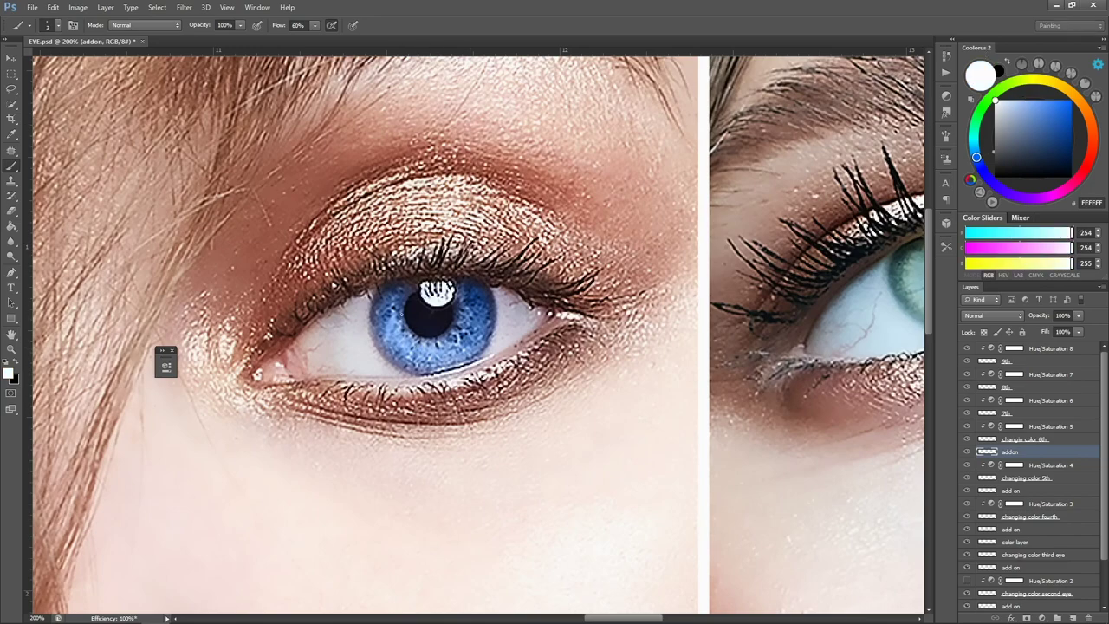
mouse_move(397, 313)
mouse_down()
mouse_move(392, 333)
mouse_move(408, 356)
mouse_move(417, 340)
mouse_up()
key(bracketleft)
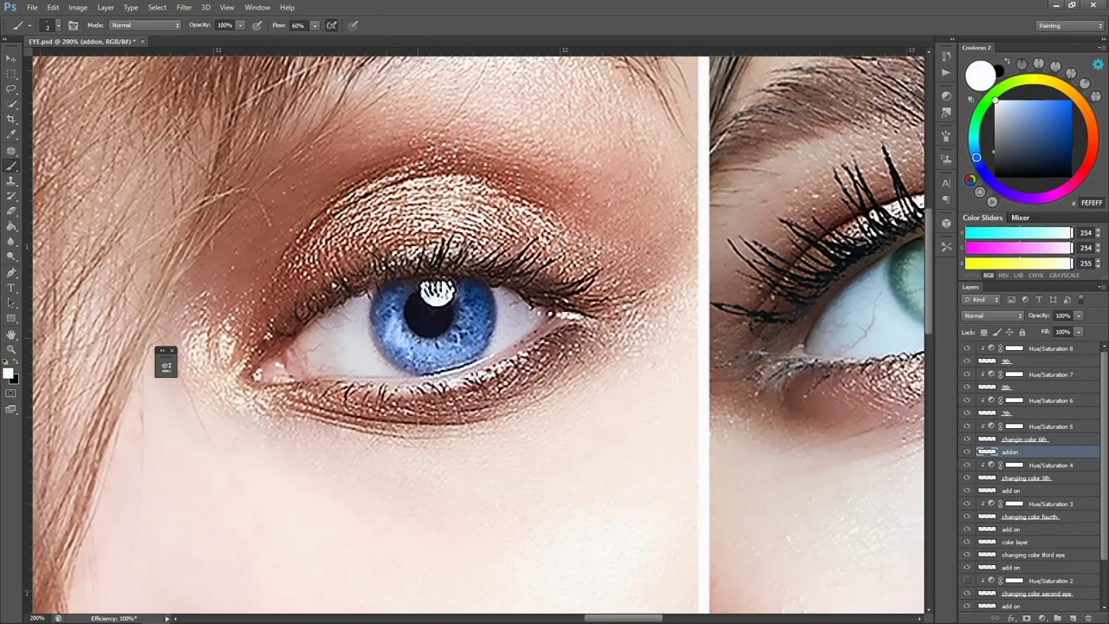
key([)
mouse_move(424, 354)
mouse_down()
mouse_move(466, 344)
mouse_move(479, 323)
mouse_up()
mouse_move(391, 307)
mouse_down()
mouse_move(391, 336)
mouse_move(425, 361)
mouse_move(428, 347)
mouse_move(410, 348)
mouse_move(468, 338)
mouse_move(475, 307)
mouse_up()
Step: Compare the enhanced sixth eye with the eyes of the seventh, eighth and ninth portraits
key(alt+space)
alt+click(518, 215)
alt+click(507, 215)
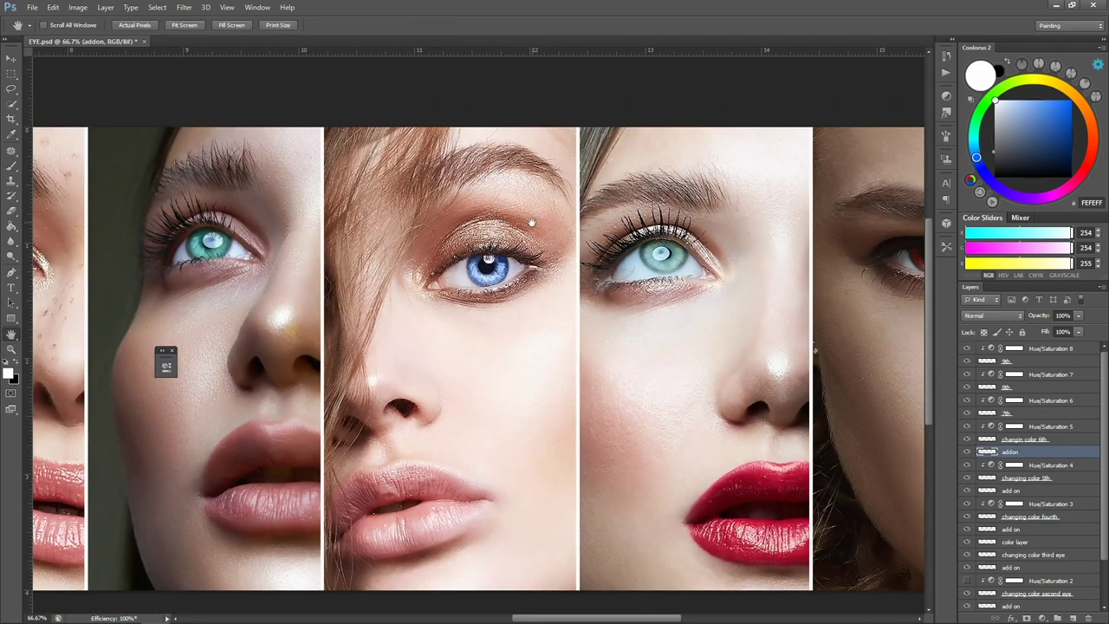
scroll(531, 223, right, 5)
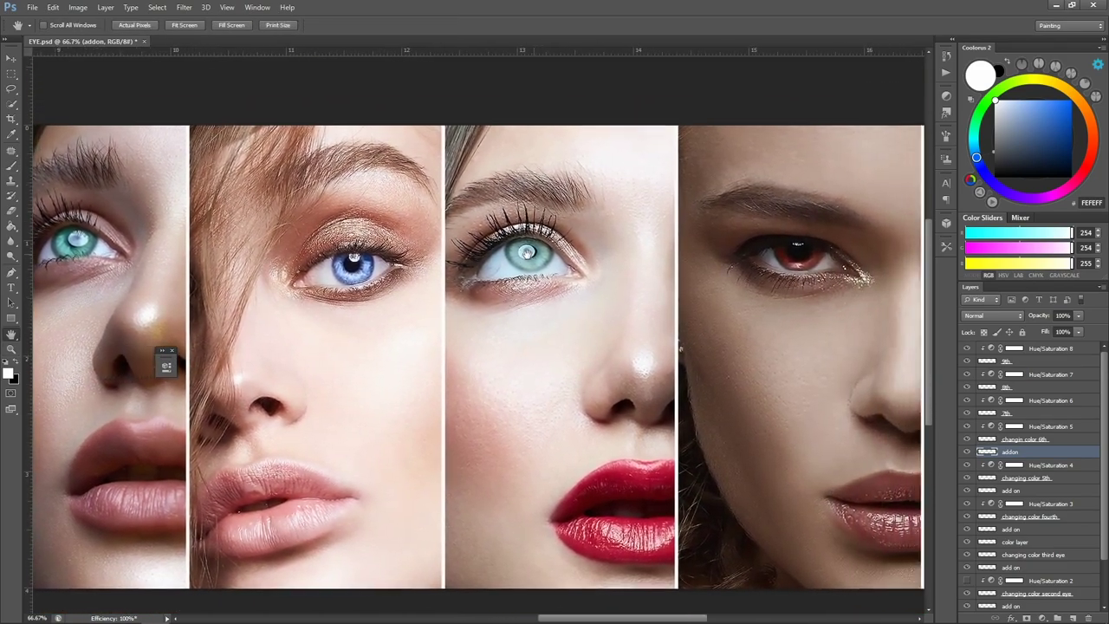
scroll(527, 252, right, 10)
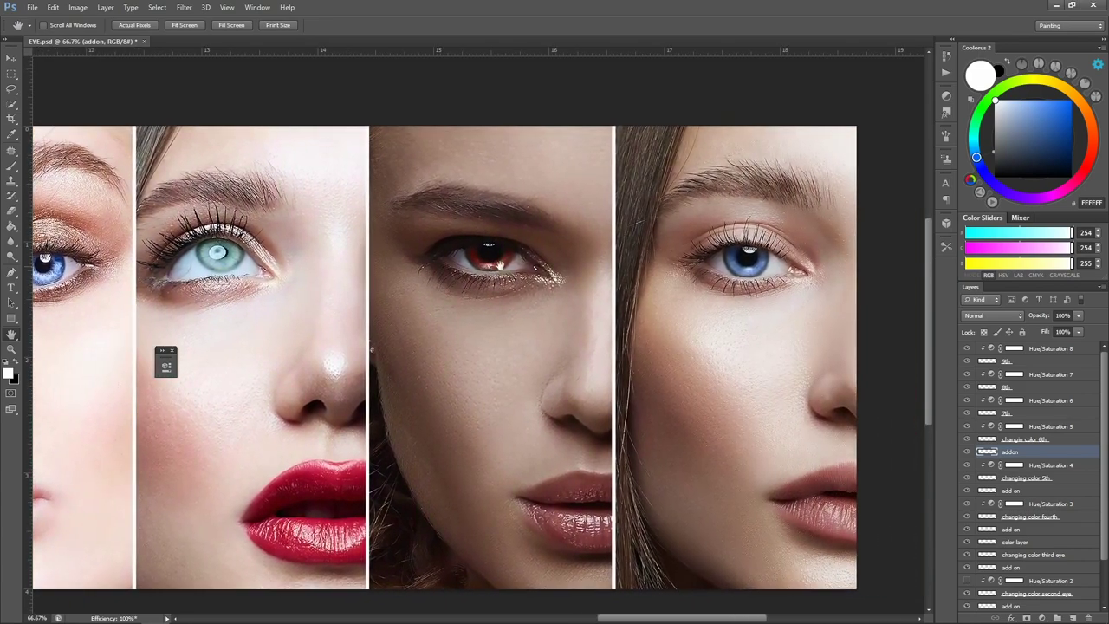
drag(718, 233, 679, 256)
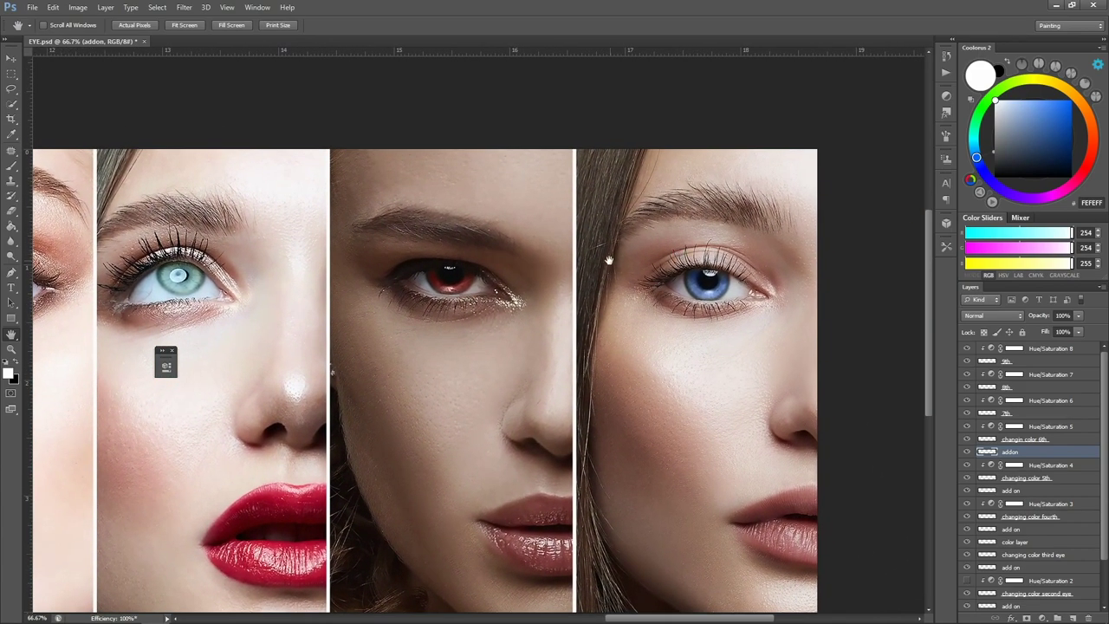
Step: Add a new layer above the Hue/Saturation 8 adjustment and name it "bonus"
ctrl+click(742, 256)
click(1038, 350)
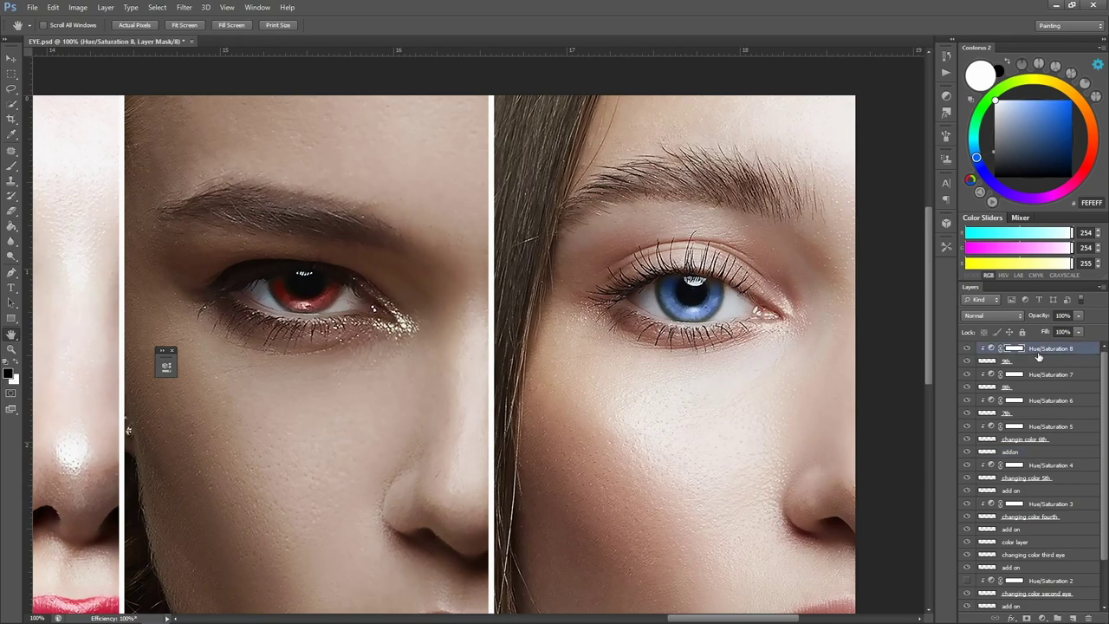
click(1073, 617)
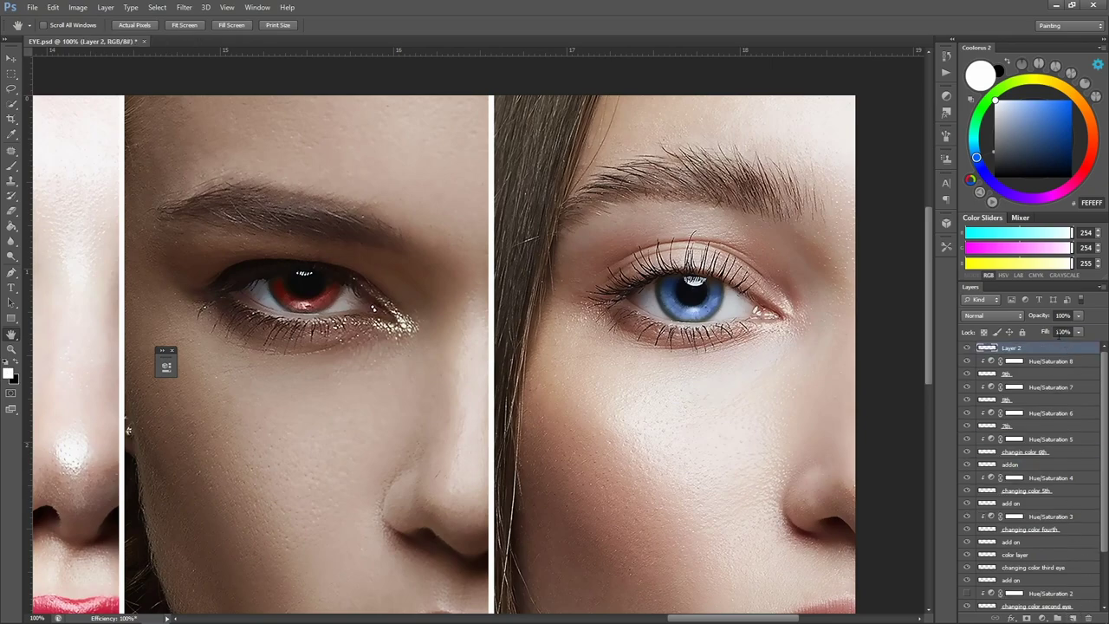
double_click(1009, 350)
text(bonus)
key(Return)
Step: Paint over the lower right edge of the eighth portrait's pupil with dark red (RGB 74, 20, 16) sampled from the iris
ctrl+click(255, 222)
key(b)
alt+click(381, 367)
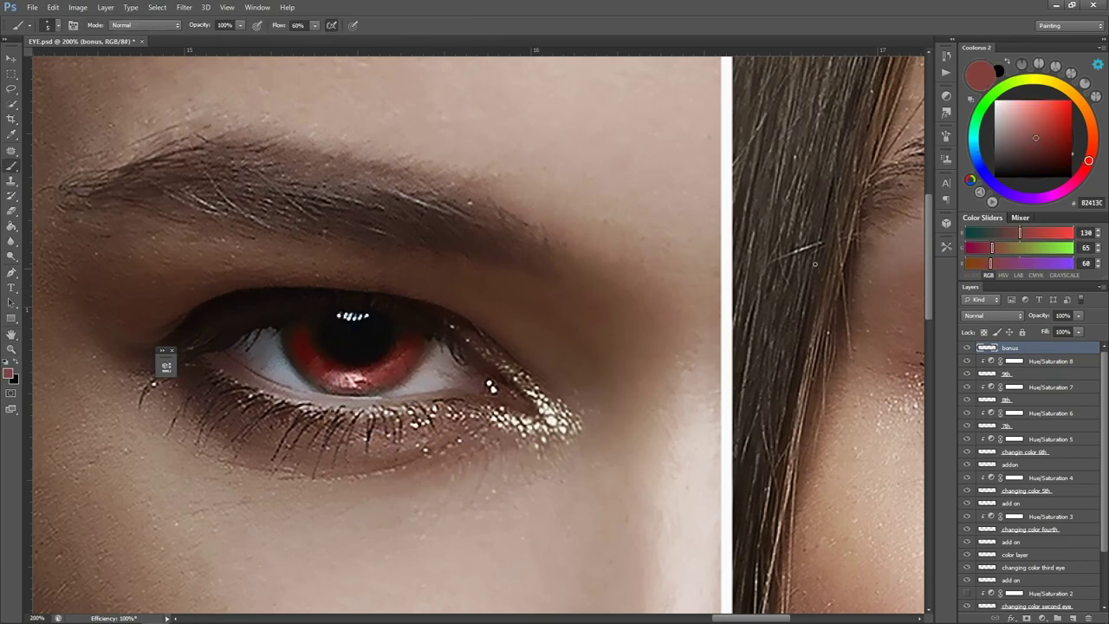
click(946, 246)
click(901, 252)
click(913, 238)
key(bracketleft)
key(bracketleft)
key(bracketleft)
key(bracketleft)
key(bracketleft)
alt+click(390, 356)
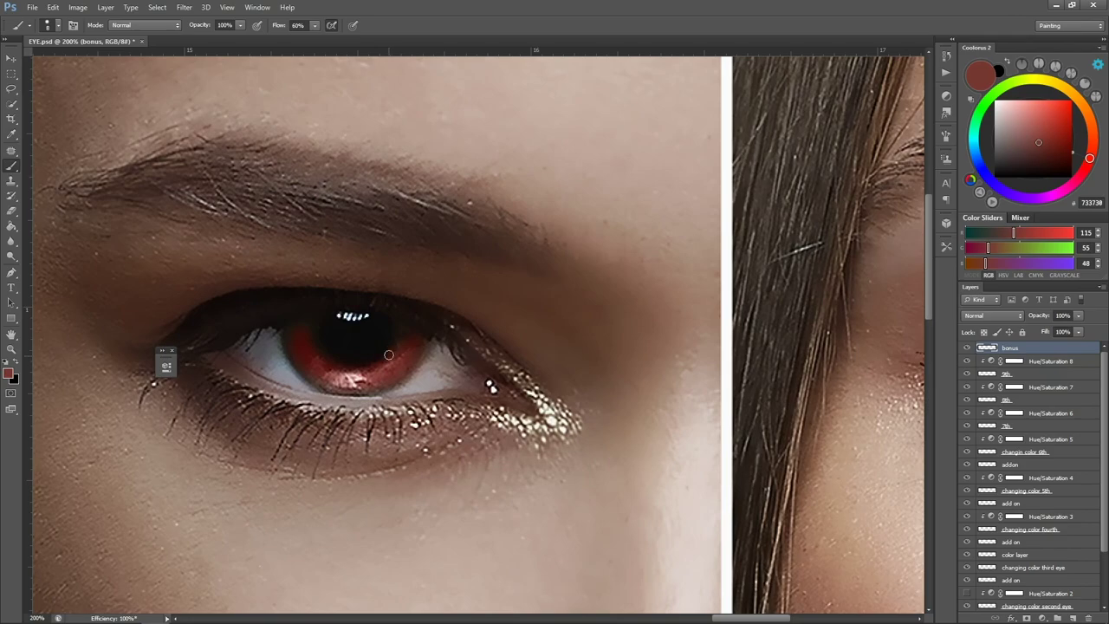
key(bracketright)
alt+click(379, 362)
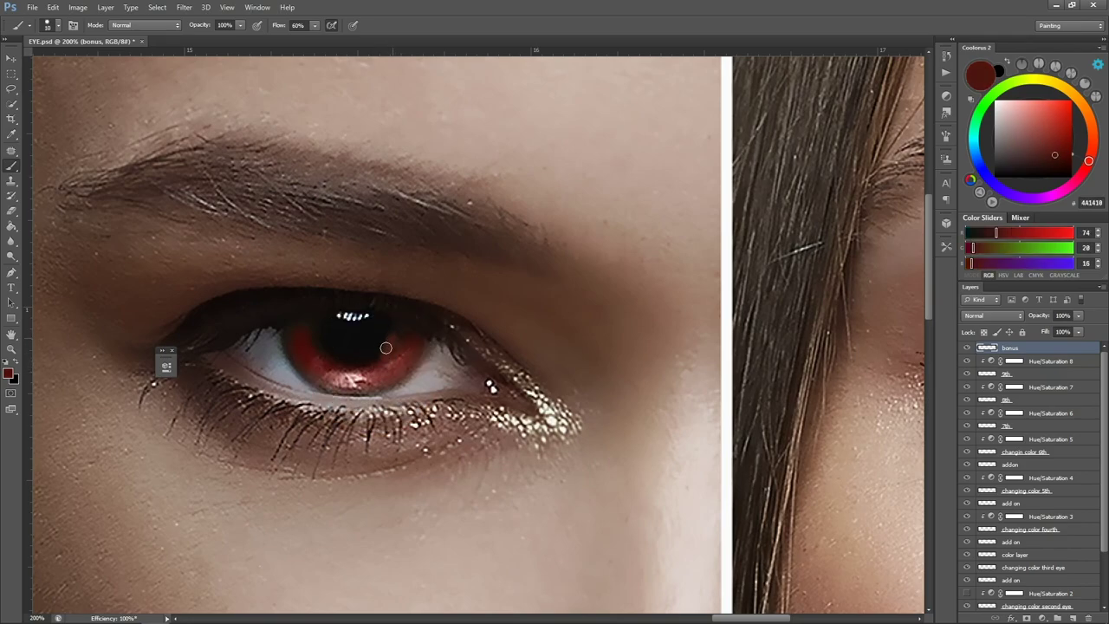
Step: Shape the eighth pupil into a tapering vertical slit with sampled dark reds (RGB 66, 12, 8 and 80, 27, 22) and near-black (RGB 13, 12, 11)
alt+click(307, 333)
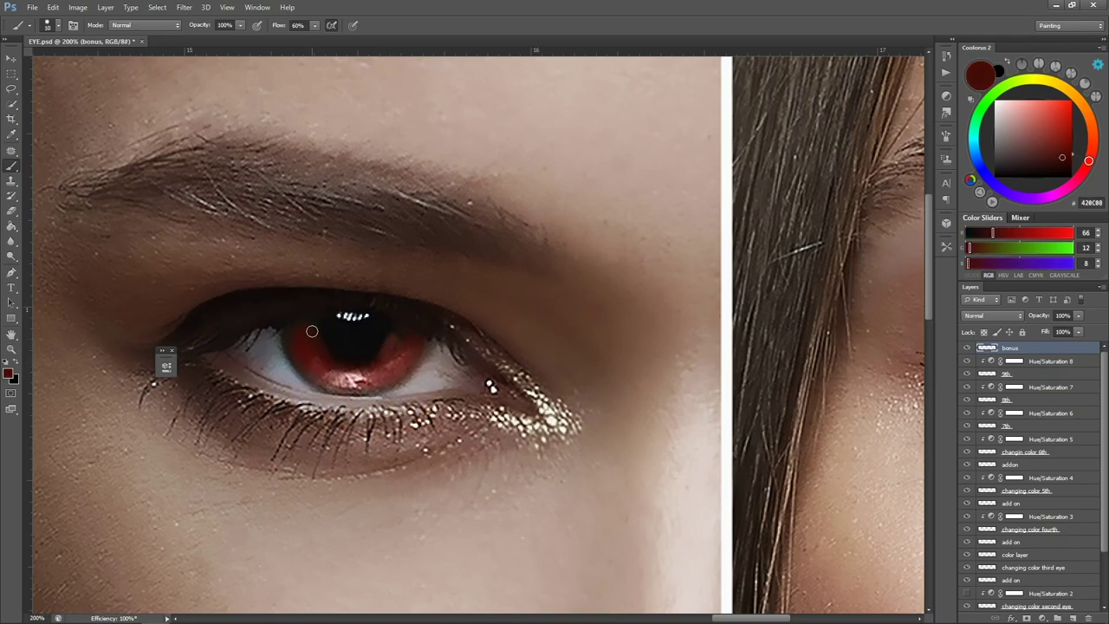
alt+click(313, 332)
alt+click(389, 346)
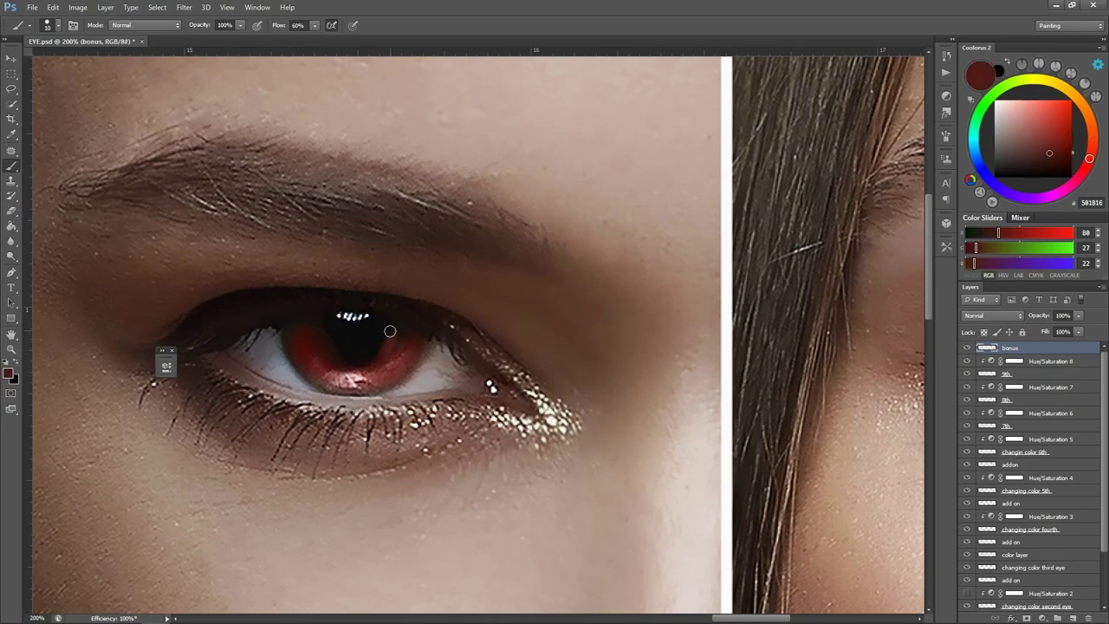
drag(389, 330, 371, 360)
alt+click(350, 355)
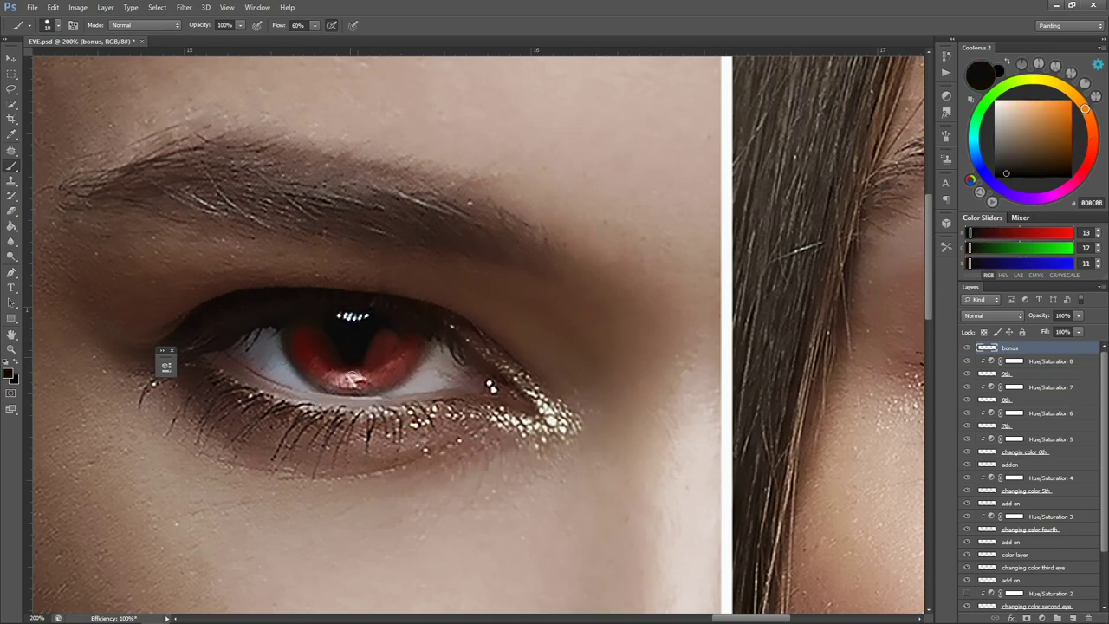
alt+click(373, 360)
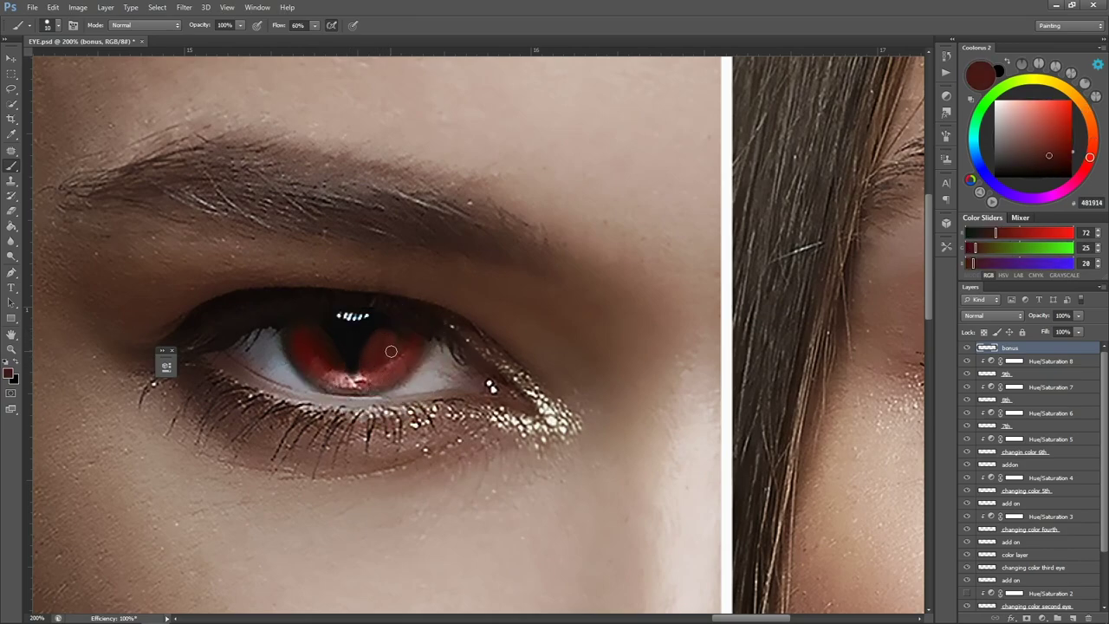
Step: Darken the upper rim of the eighth iris with a larger brush in sampled near-blacks (RGB 22, 17, 15 and 12, 11, 12)
alt+click(398, 323)
key(bracketright)
key(bracketright)
key(bracketright)
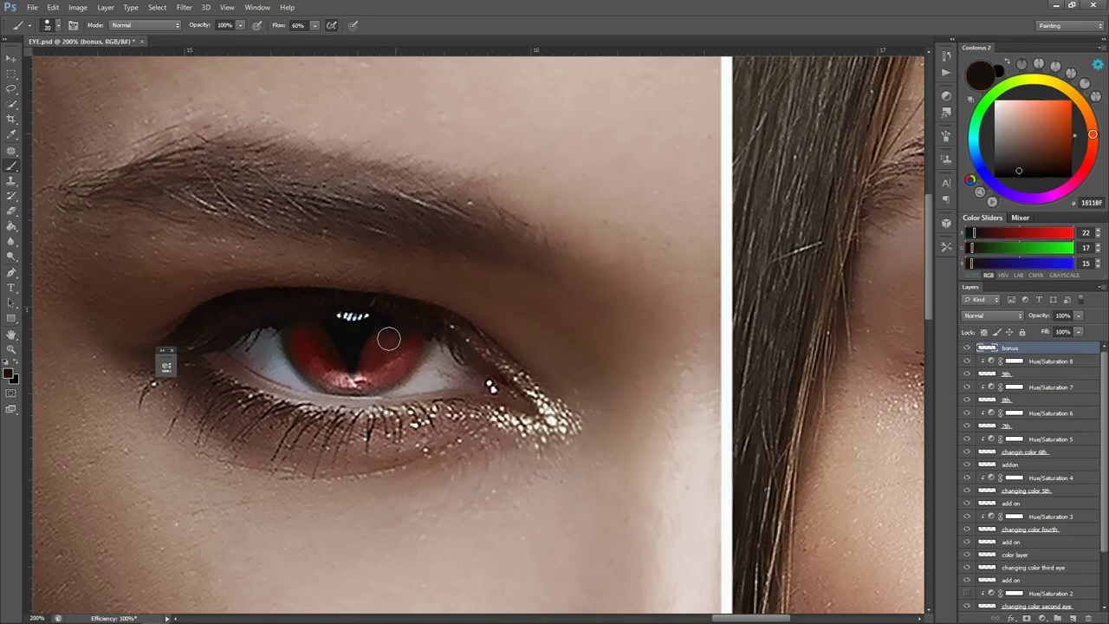
click(946, 246)
click(946, 246)
alt+click(316, 322)
key(bracketleft)
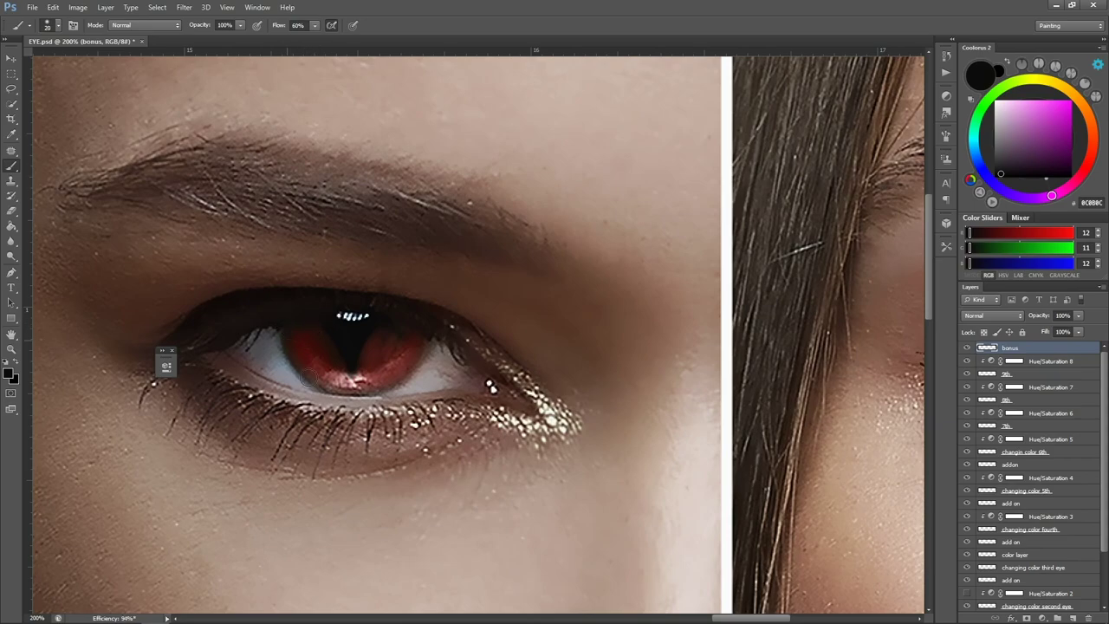
key(bracketleft)
Step: Refine the slit pupil's right edge with dark red (RGB 73, 25, 21) and sharpen its lower tip with near-black (RGB 13, 12, 11)
alt+click(373, 354)
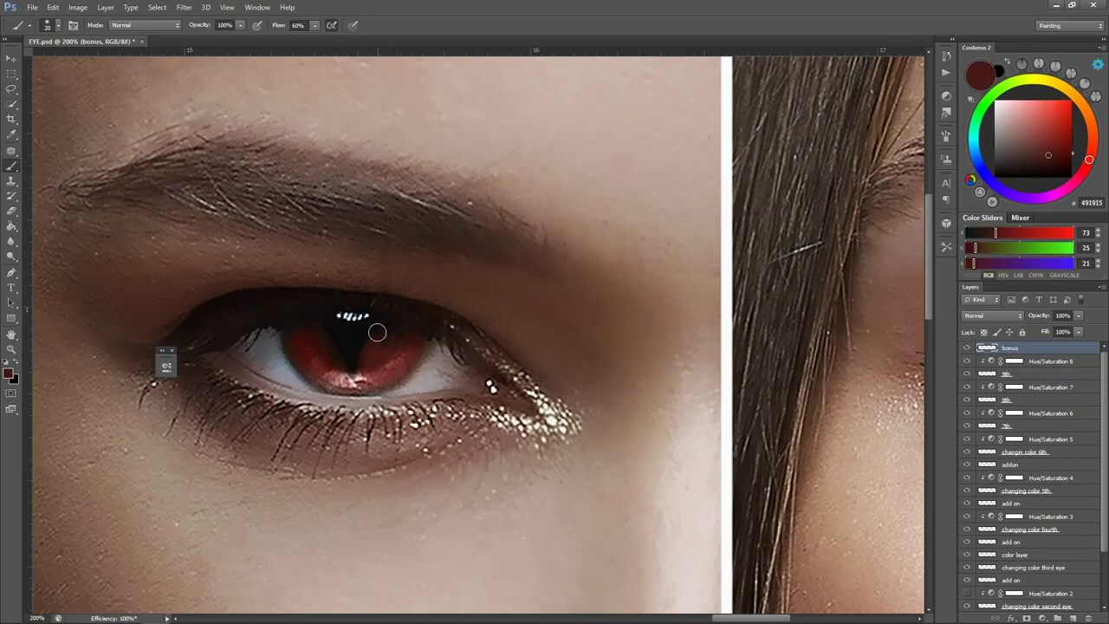
mouse_move(376, 327)
mouse_down()
mouse_move(381, 348)
mouse_move(372, 349)
mouse_up()
alt+click(368, 315)
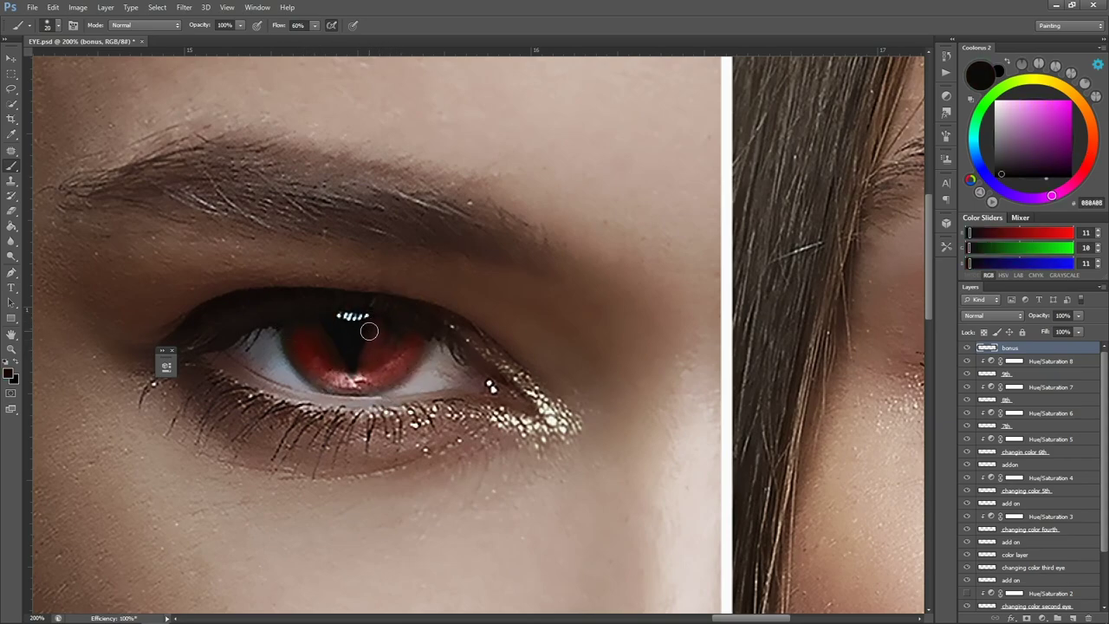
alt+click(336, 303)
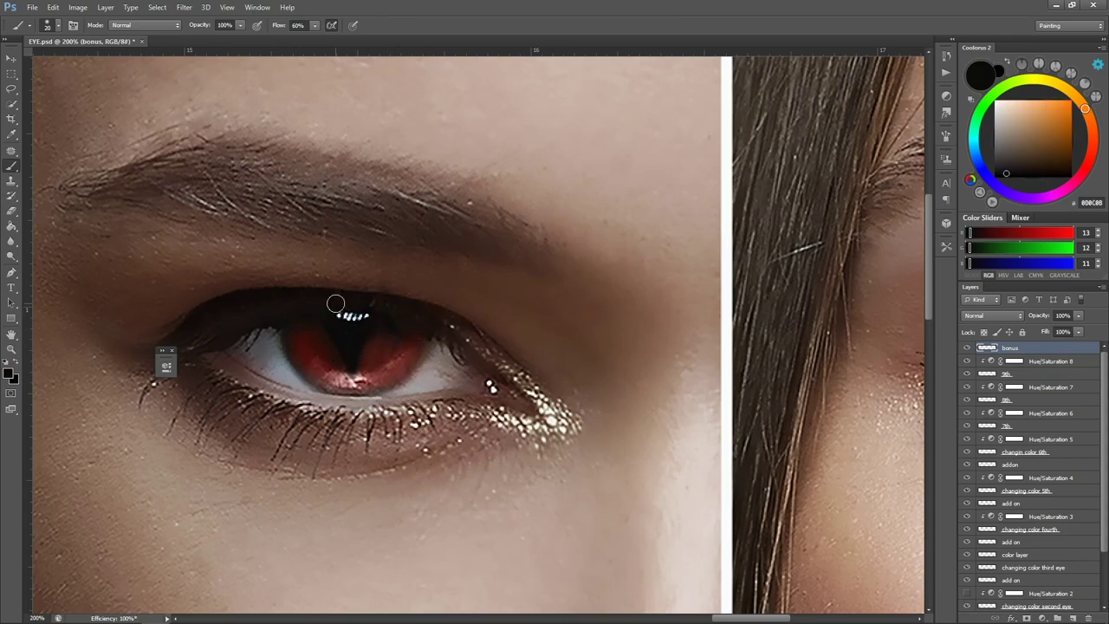
key(bracketleft)
key(bracketleft)
drag(351, 345, 353, 380)
Step: Paint orange-red (RGB 255, 63, 0) highlights in the eighth iris on both sides of the slit pupil
click(1093, 139)
click(1072, 100)
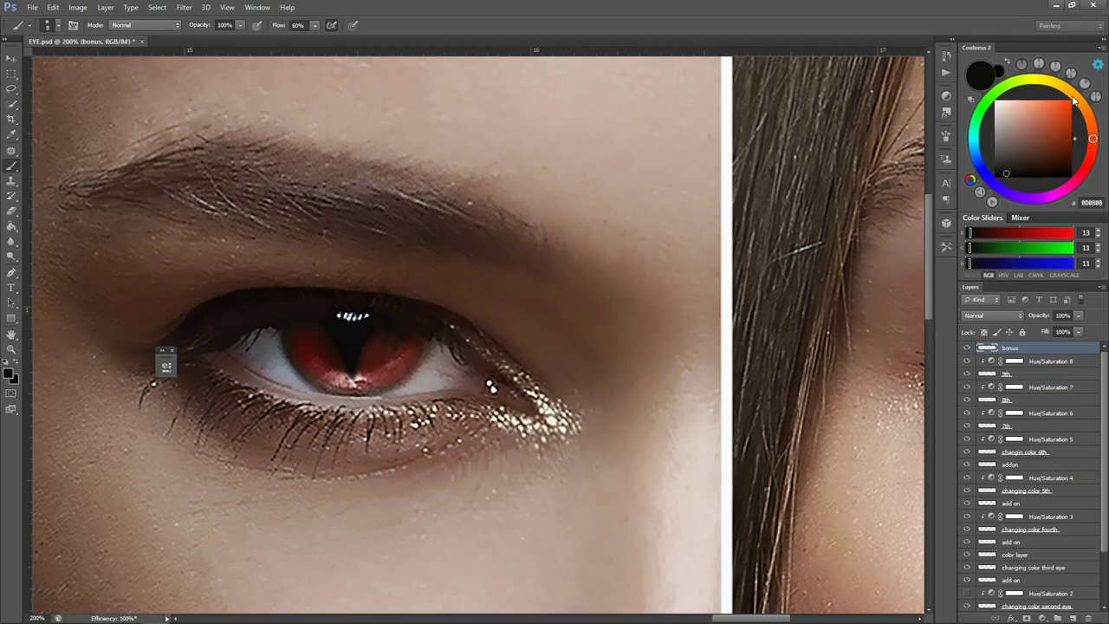
key(bracketright)
key(bracketright)
key(bracketright)
key(bracketright)
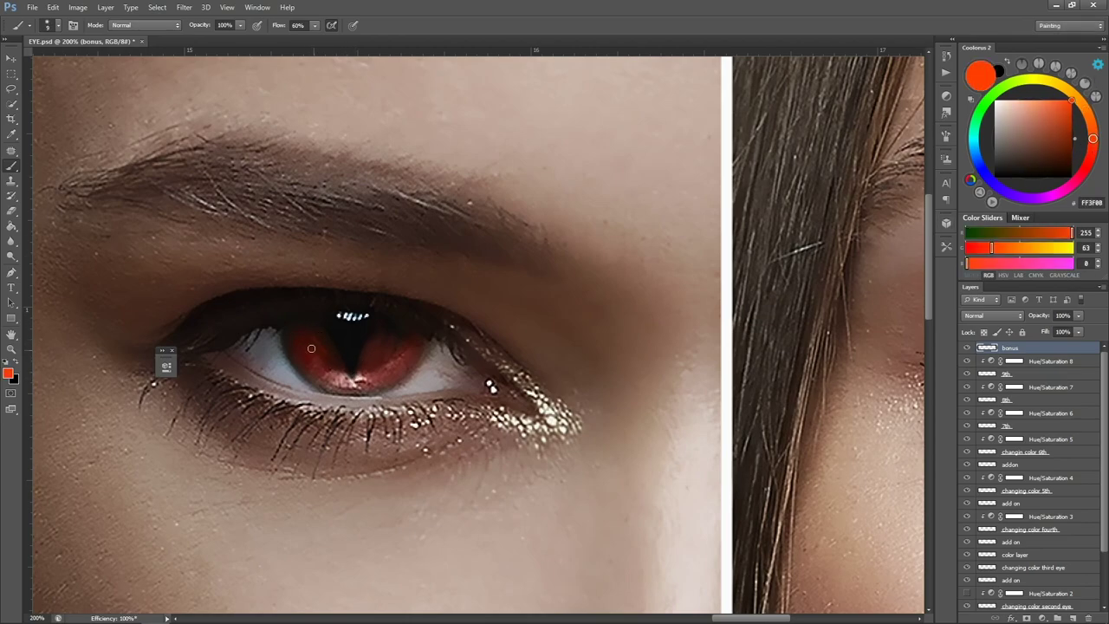
mouse_move(311, 348)
mouse_down()
mouse_move(326, 371)
mouse_move(335, 366)
mouse_move(324, 356)
mouse_move(367, 358)
mouse_up()
Step: Paint fine light orange (RGB 255, 143, 105) highlights over the eighth eye's red iris
click(1040, 101)
key(bracketleft)
key(bracketleft)
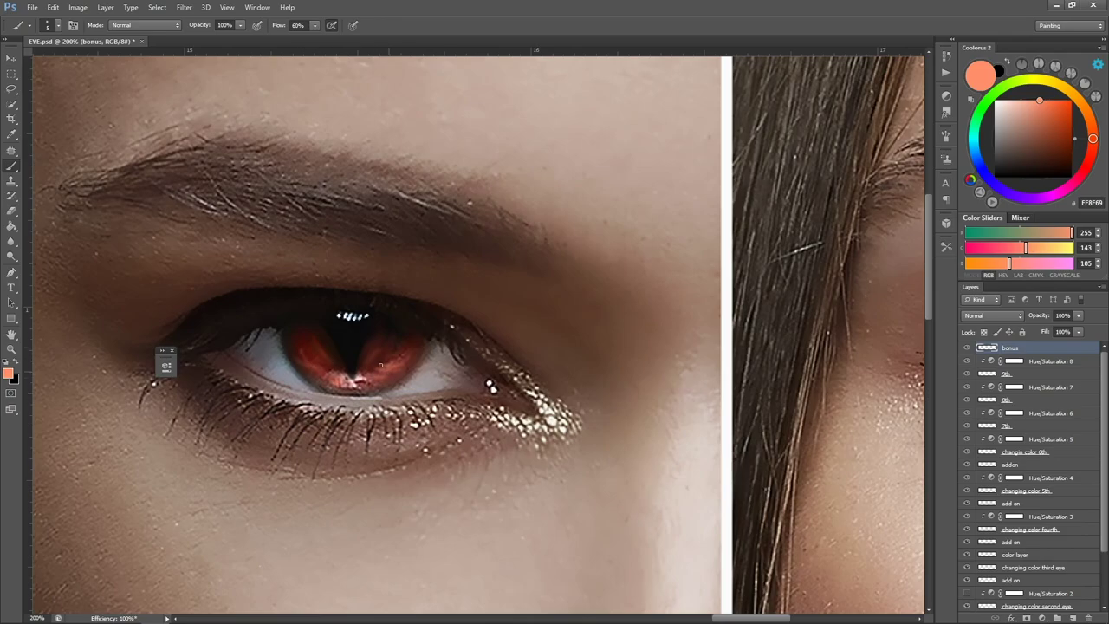
key(alt+space)
alt+click(449, 290)
alt+click(449, 290)
key(ctrl+space)
ctrl+click(423, 296)
ctrl+click(424, 296)
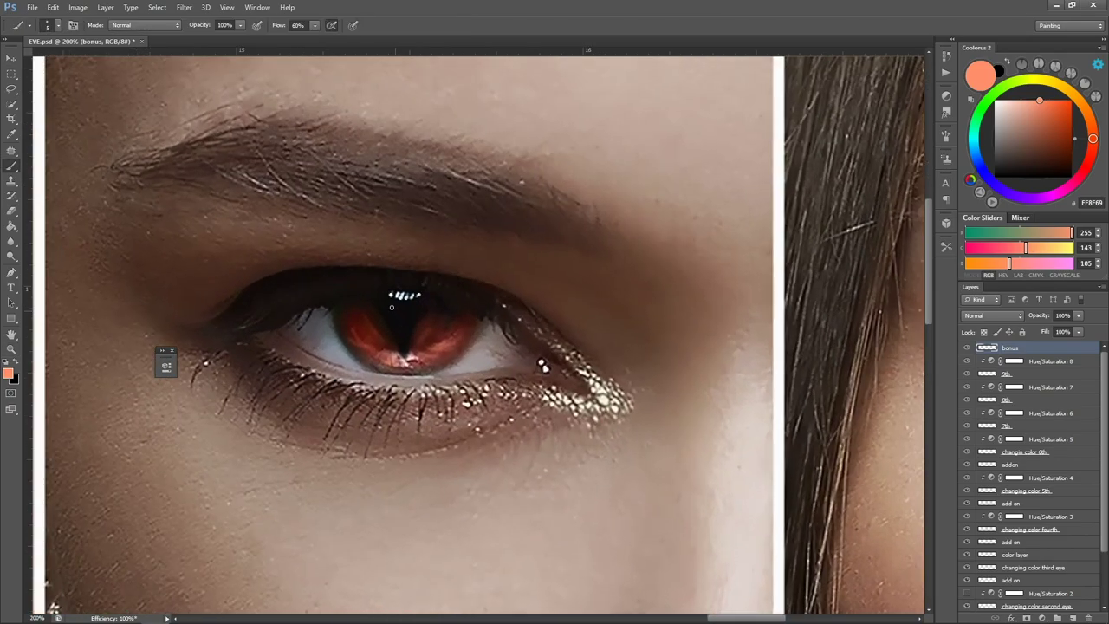
Step: Paint thin dark red veins (RGB 116, 10, 0 and 76, 6, 0) across the white of the eighth eye
alt+click(356, 328)
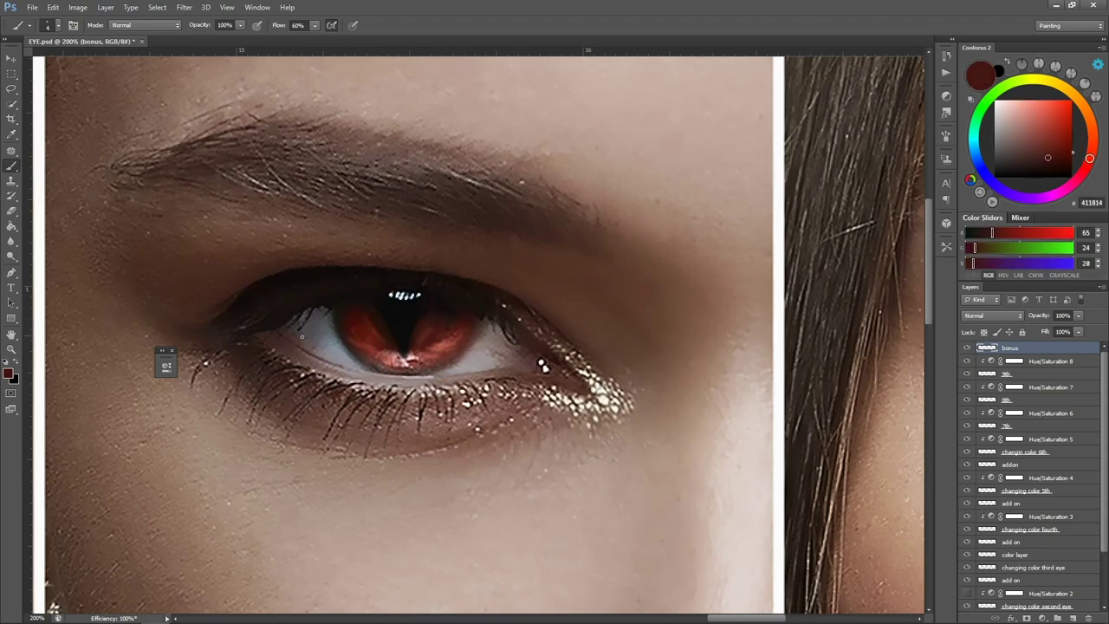
click(1070, 152)
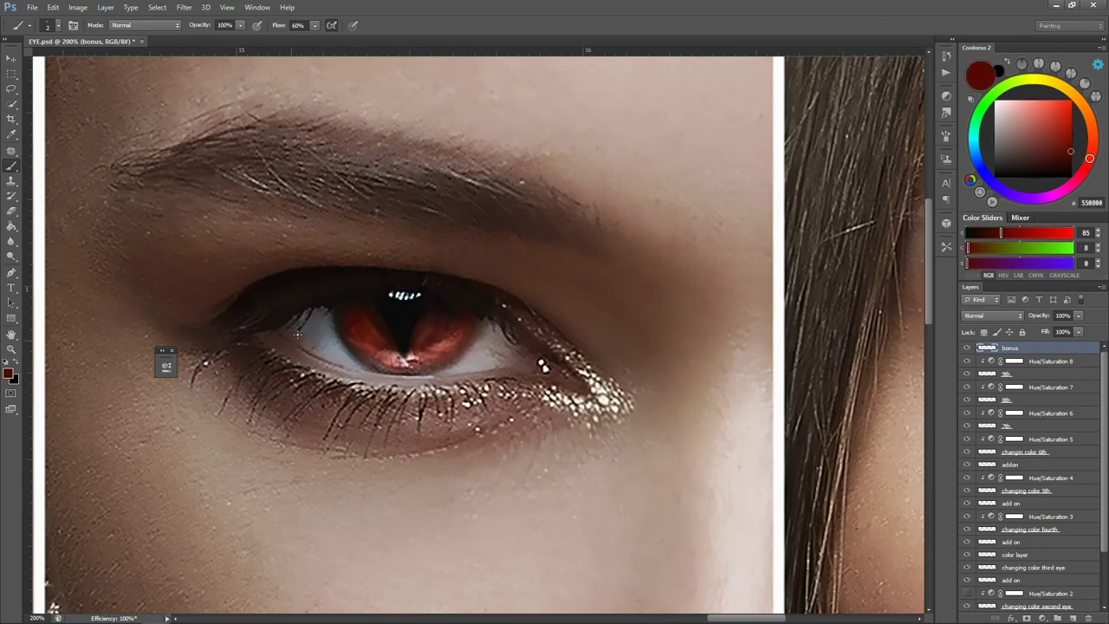
drag(1060, 163, 1098, 170)
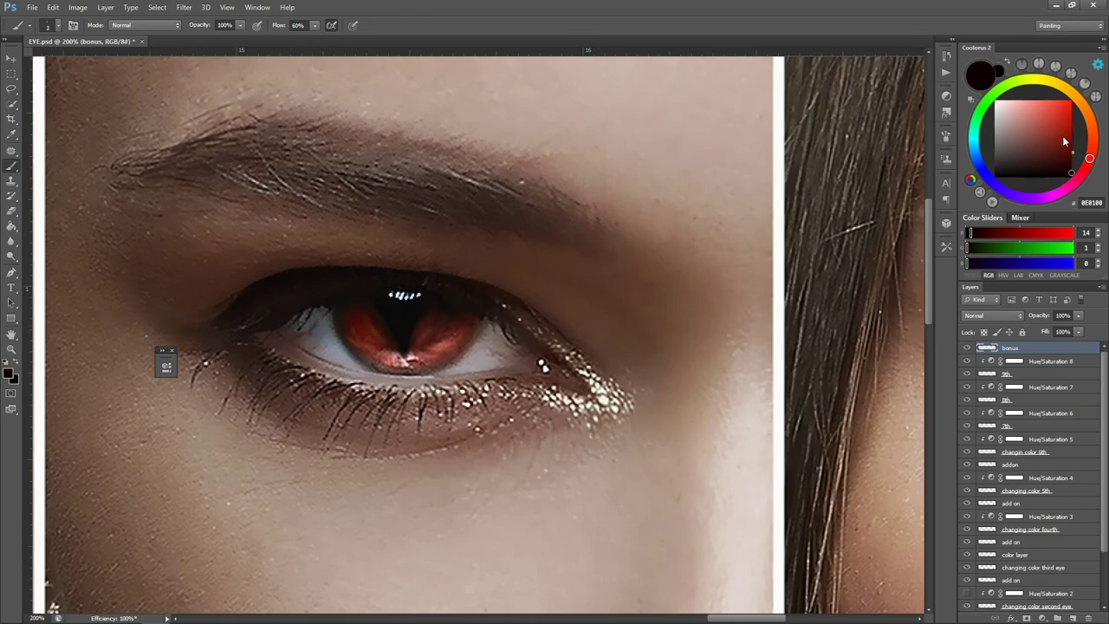
drag(1065, 141, 1090, 145)
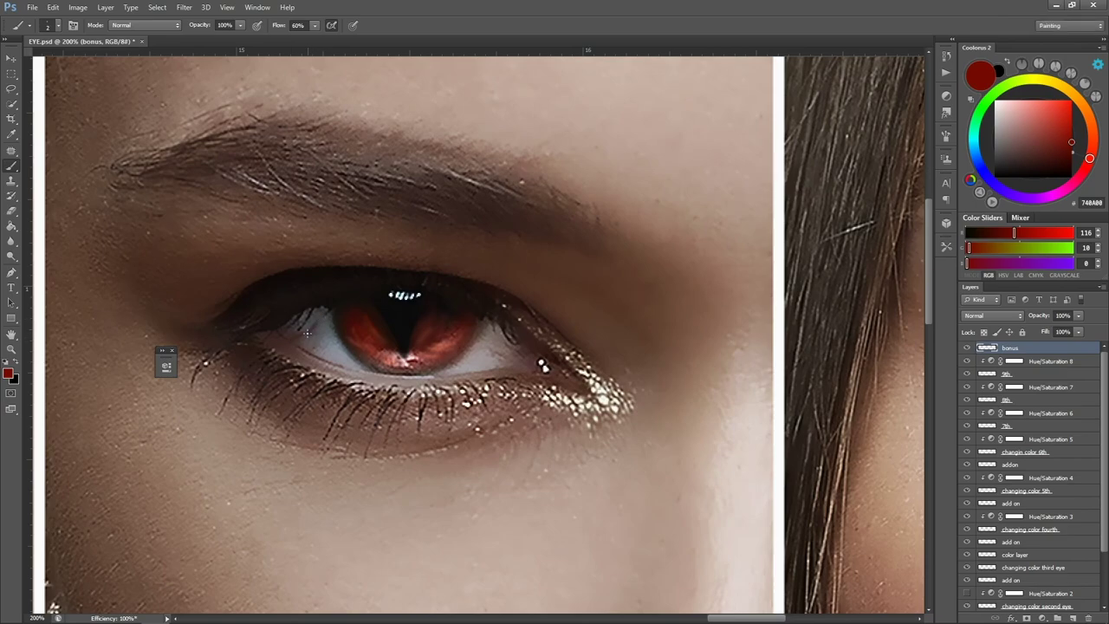
click(1072, 155)
key([)
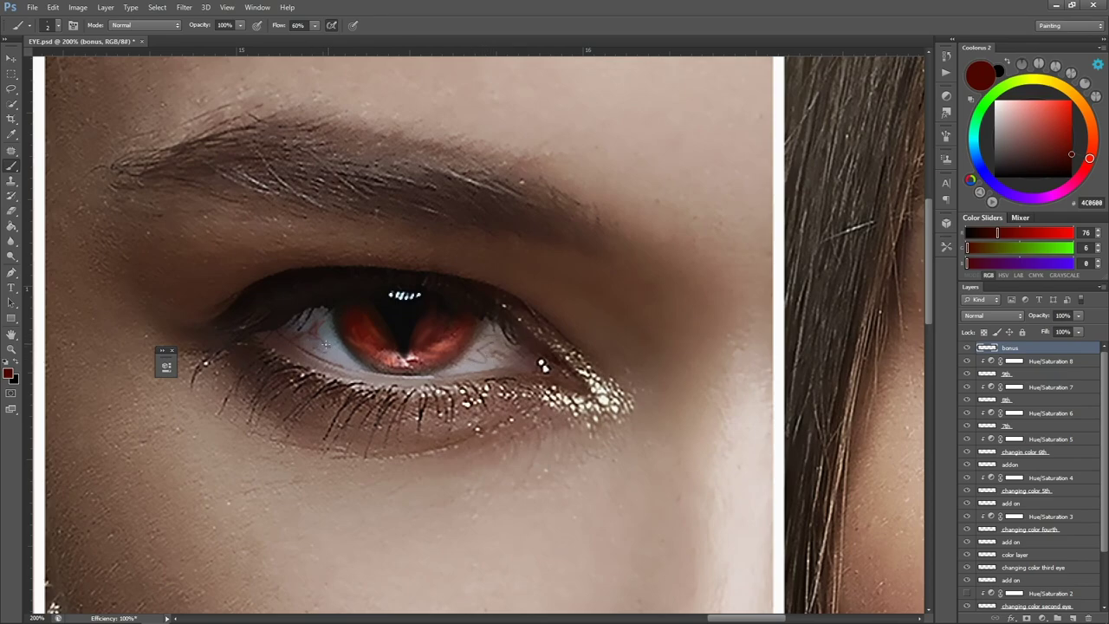
Step: Brighten the eighth iris with red (RGB 229, 24, 0) and compare the eye with the bonus layer hidden and shown
alt+click(374, 326)
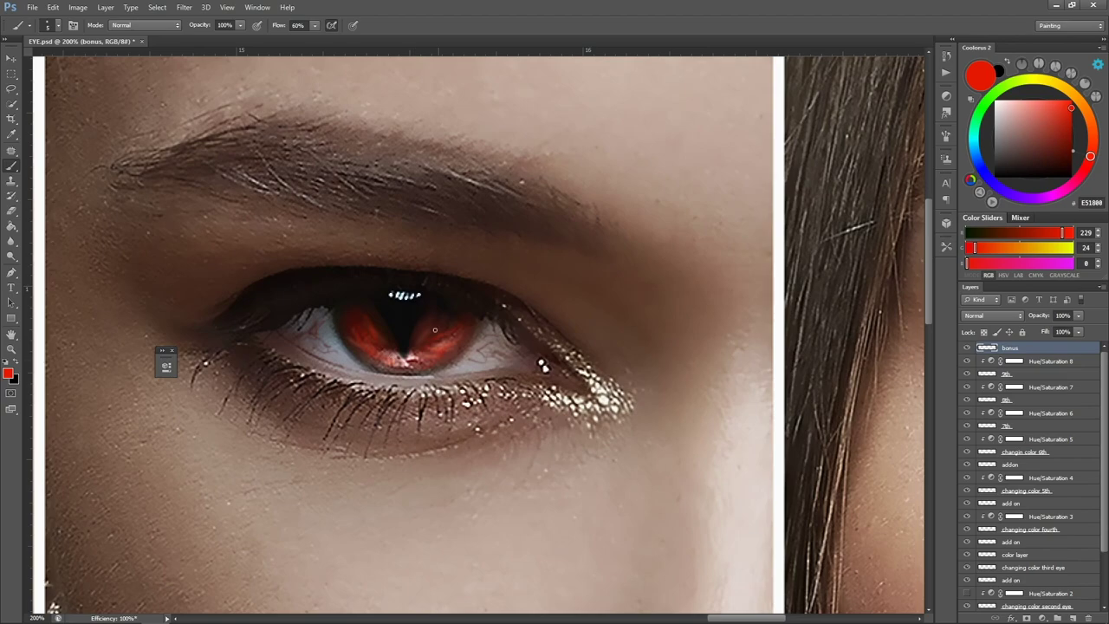
key(z)
alt+click(508, 243)
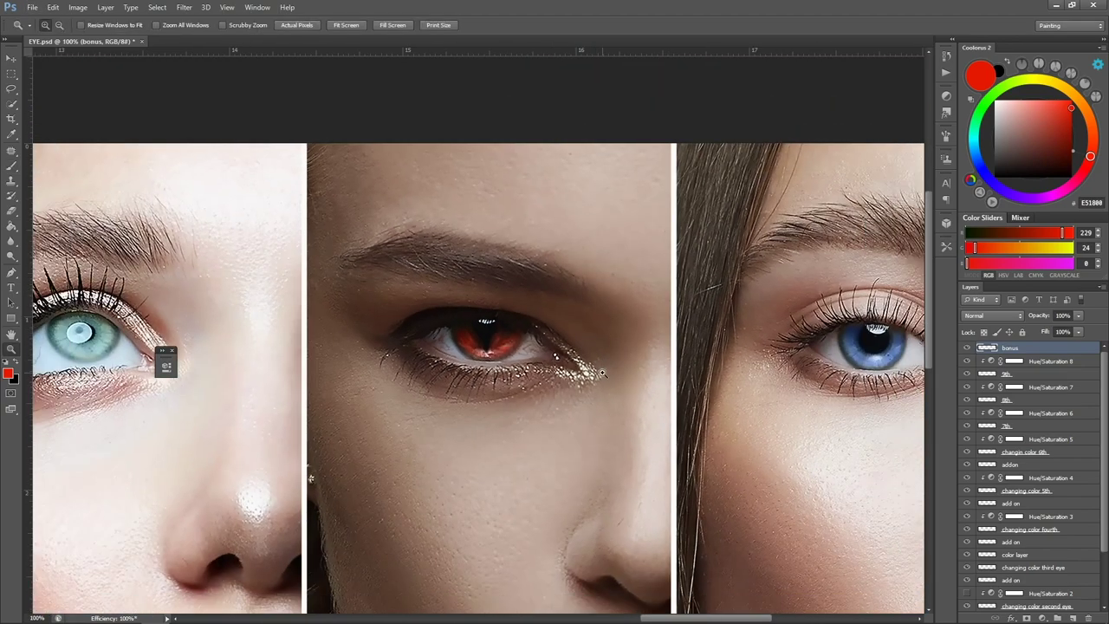
click(967, 347)
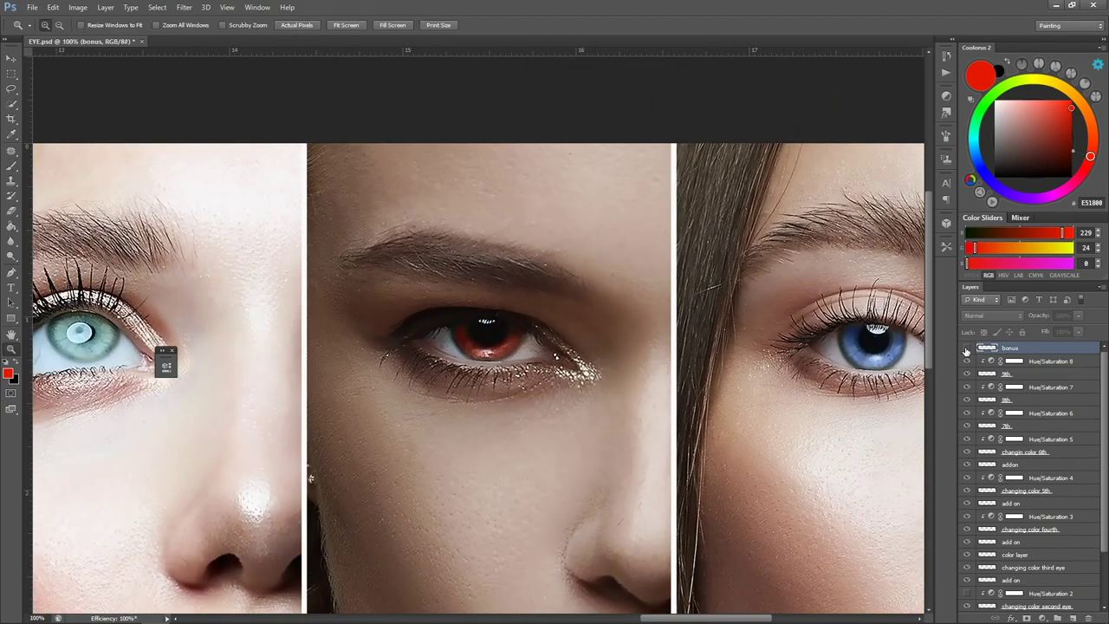
click(967, 348)
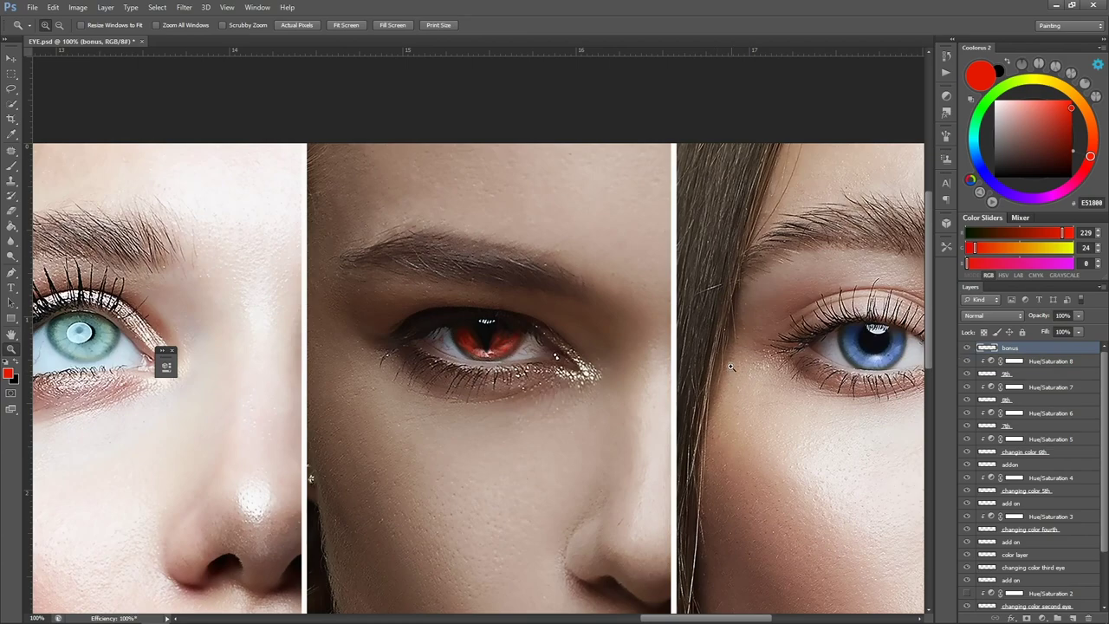
Step: Paint light blue (RGB 153, 191, 255) streaks and fine dark blue (RGB 51, 68, 102) accents in the ninth portrait's iris
click(820, 359)
key(h)
drag(865, 357, 437, 342)
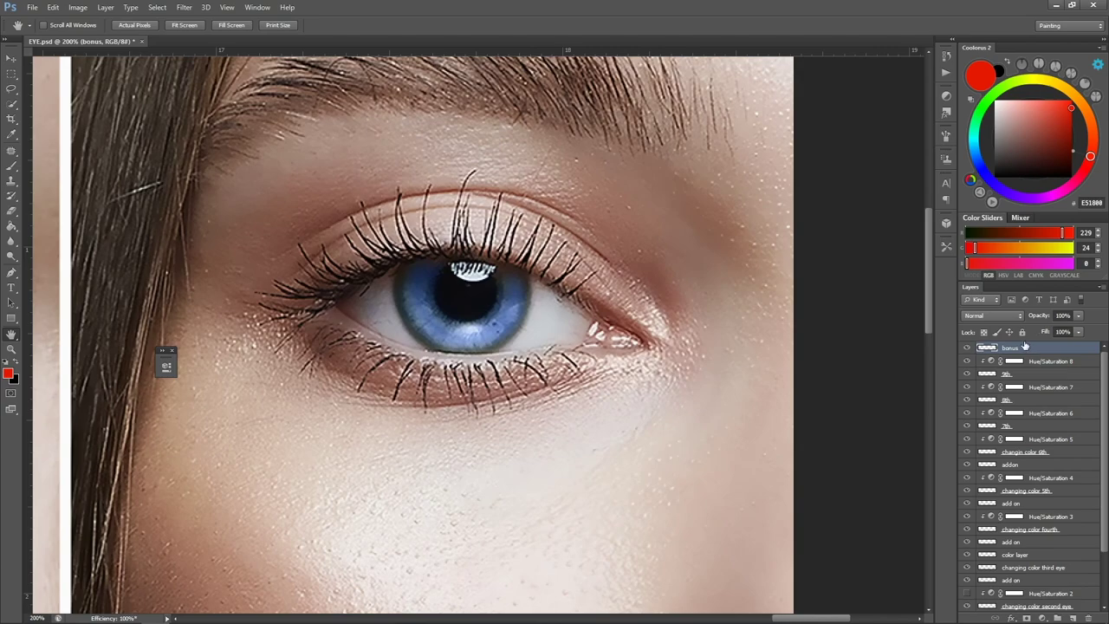
key(b)
alt+click(431, 309)
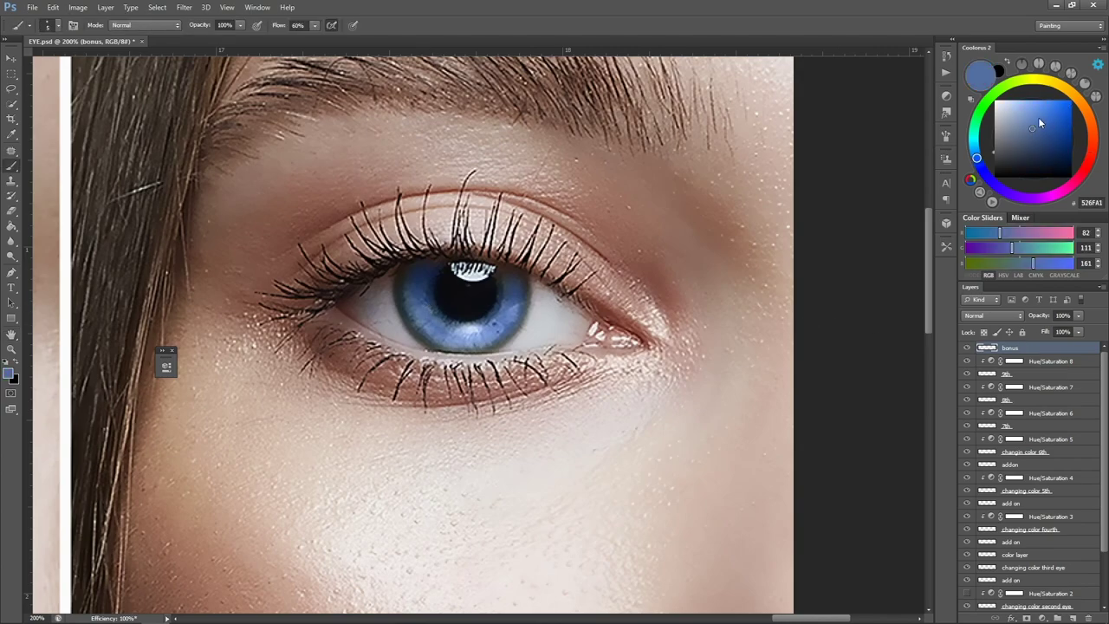
click(1025, 100)
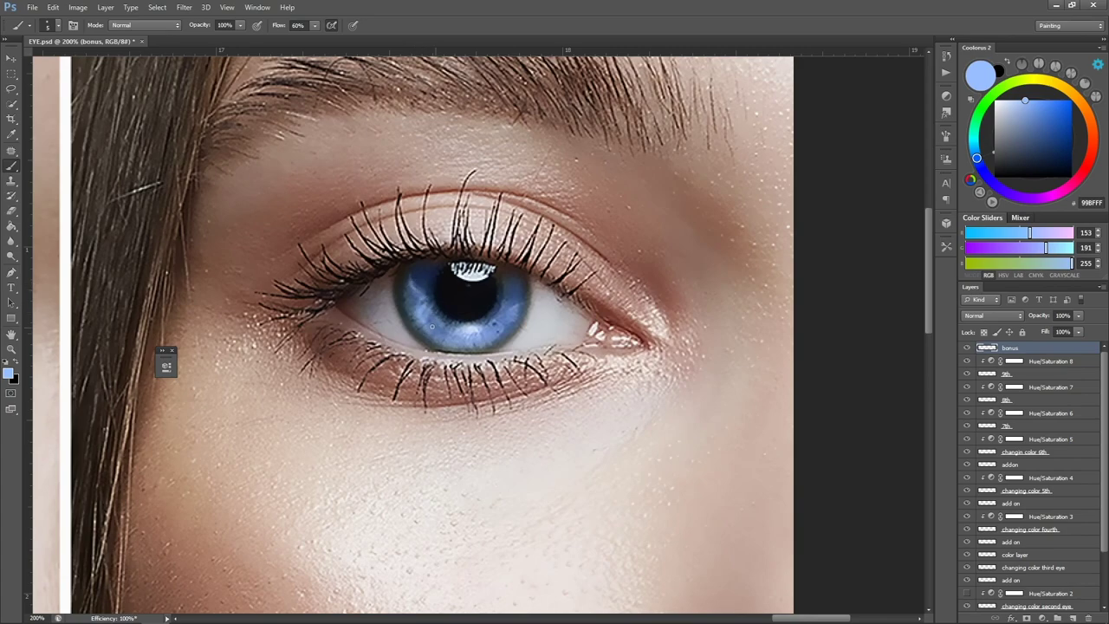
drag(421, 332, 435, 309)
drag(512, 299, 493, 325)
key([)
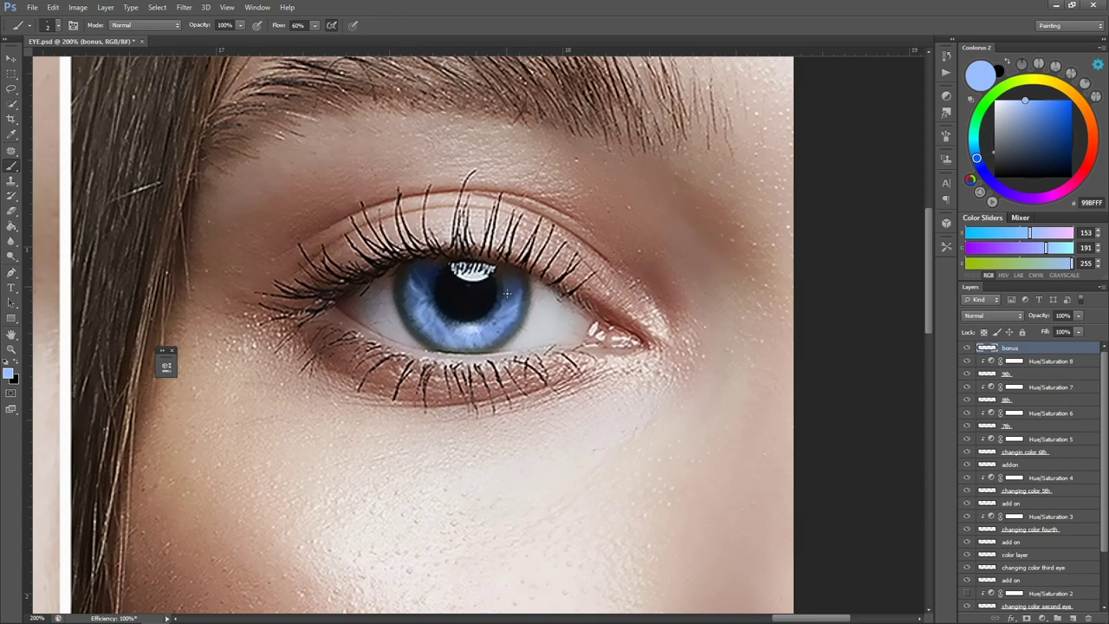
alt+click(509, 324)
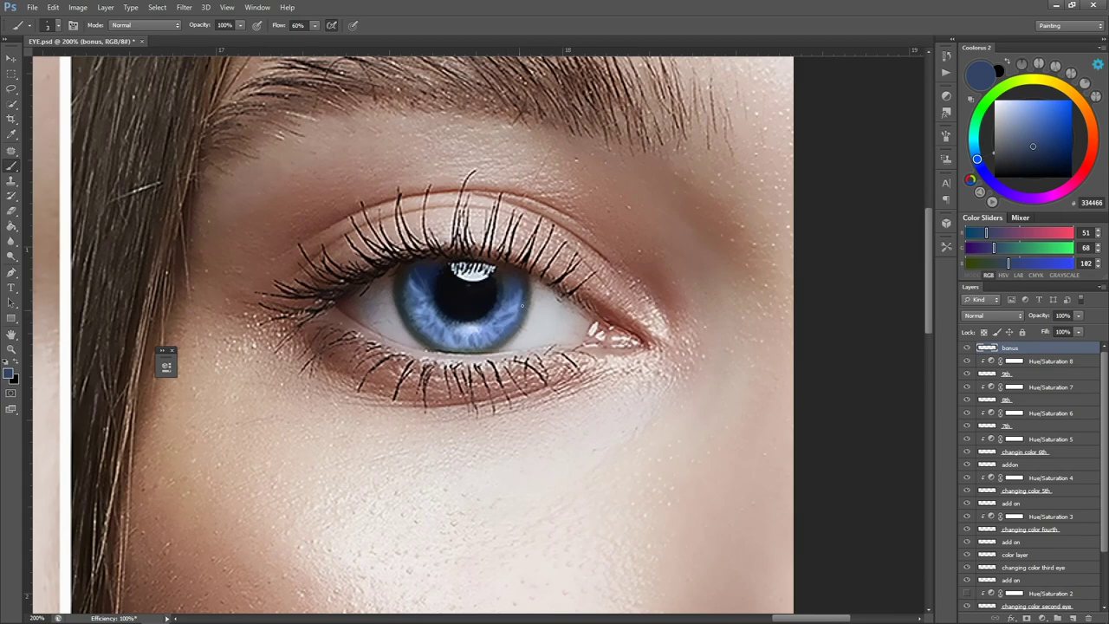
Step: Compare the eighth and ninth portraits' eyes with the bonus layer hidden and shown
key(z)
alt+click(556, 269)
alt+click(557, 260)
alt+click(554, 256)
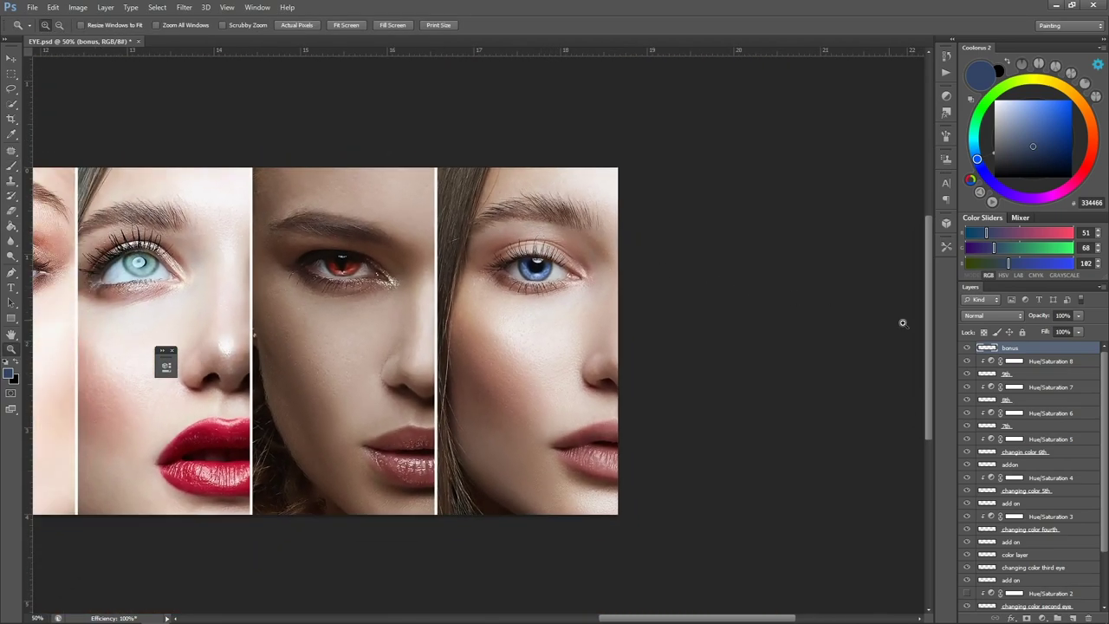
click(968, 347)
click(967, 348)
click(967, 347)
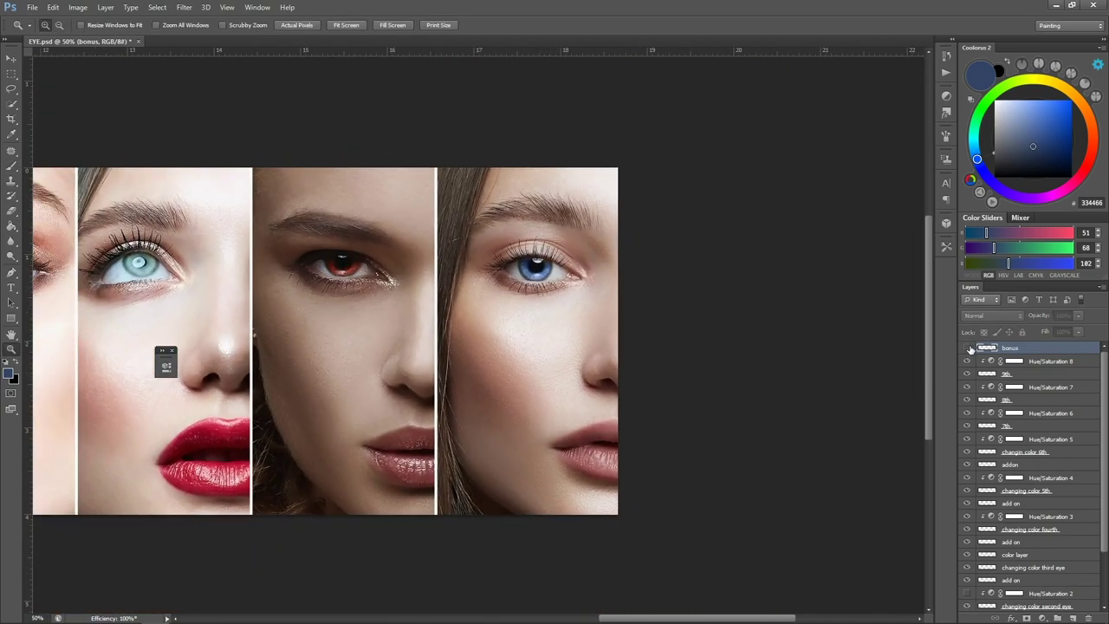
click(967, 347)
Step: Fit the whole image in view, close the small floating panel and review the recoloured eyes across the portraits
alt+click(435, 245)
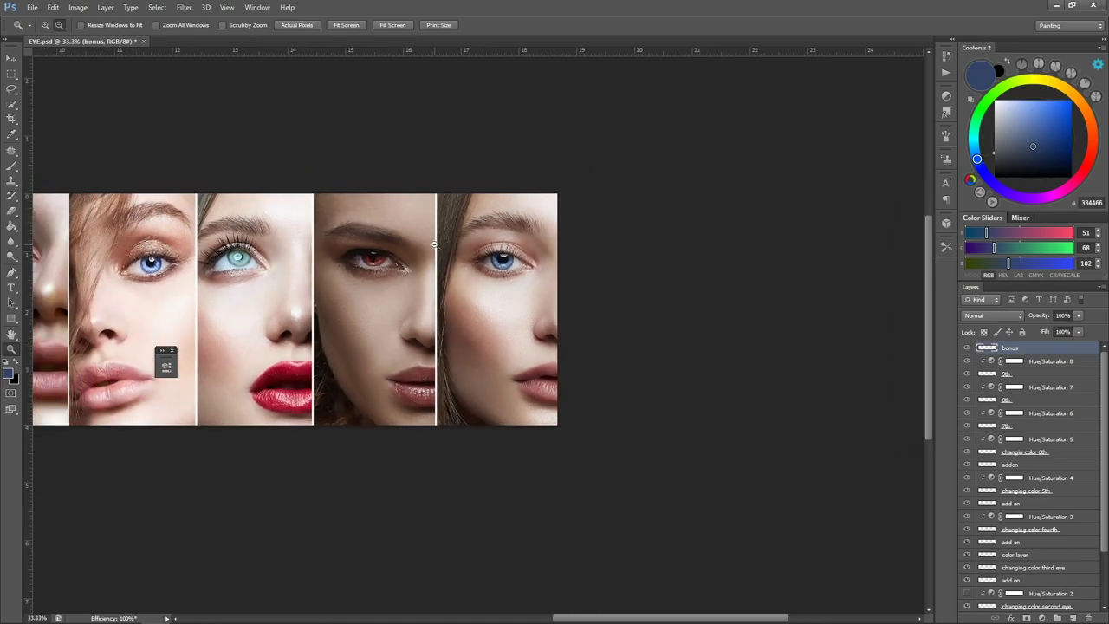
alt+click(435, 245)
drag(496, 289, 507, 296)
right_click(362, 348)
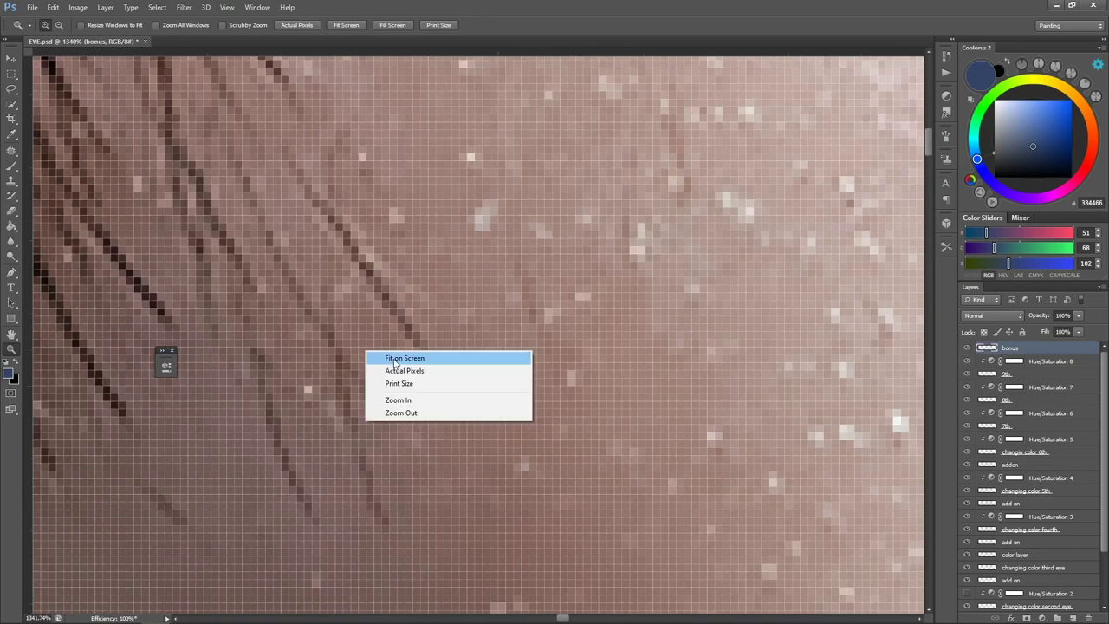
click(389, 356)
click(172, 350)
click(227, 331)
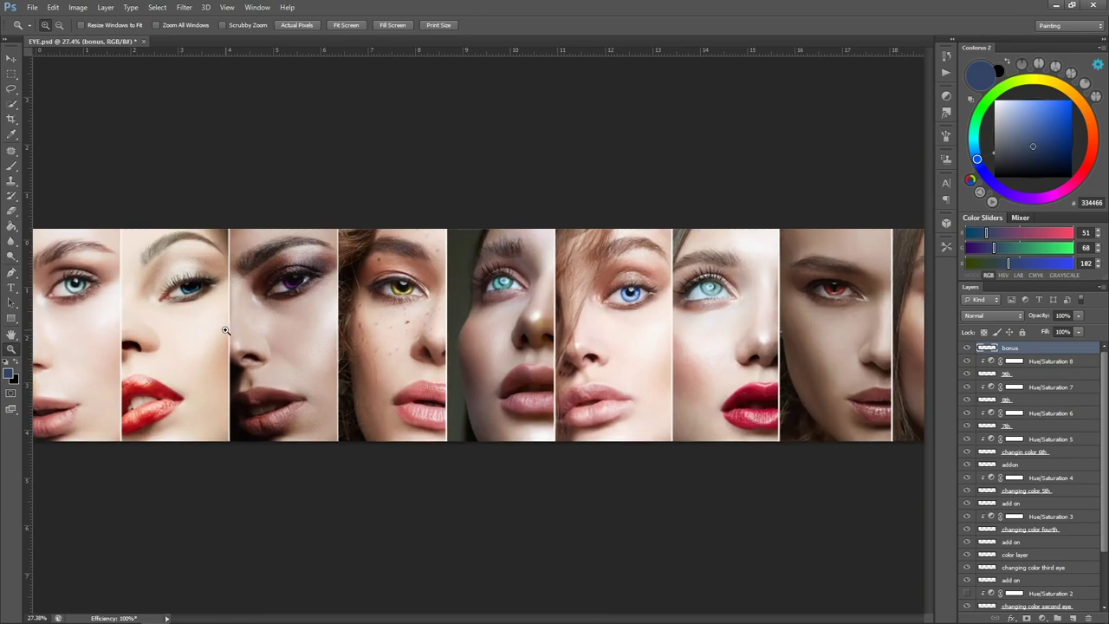
key(space)
drag(718, 354, 425, 336)
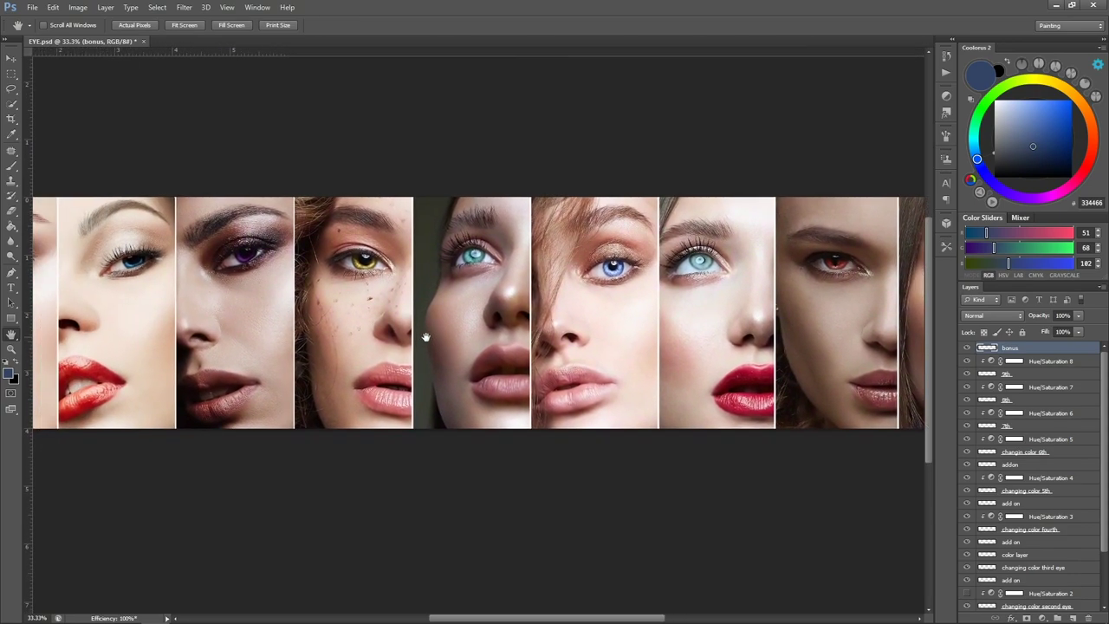